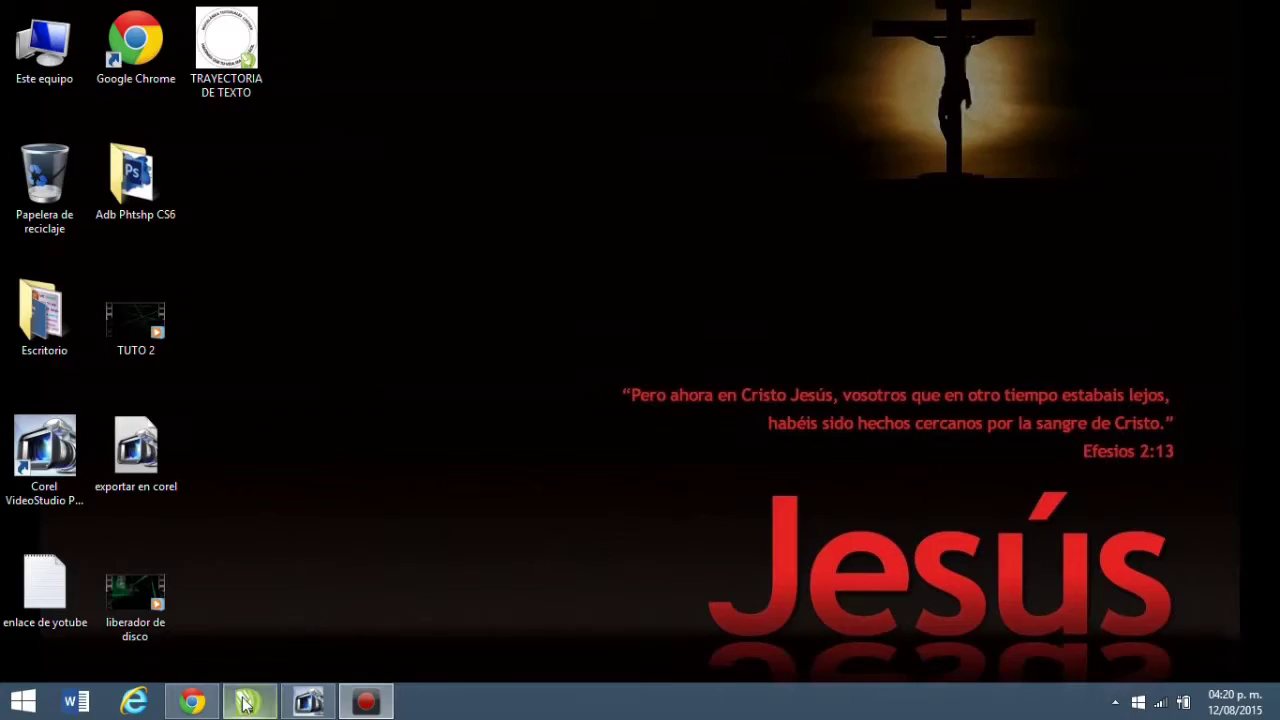
Switch to the TRAYECTORIA DE TEXTO drawing in CorelDRAW and enlarge the whole circular logo to about 180 mm across
{"action": "mouse_move", "coordinate": [248, 702]}
{"action": "left_click", "coordinate": [322, 598]}
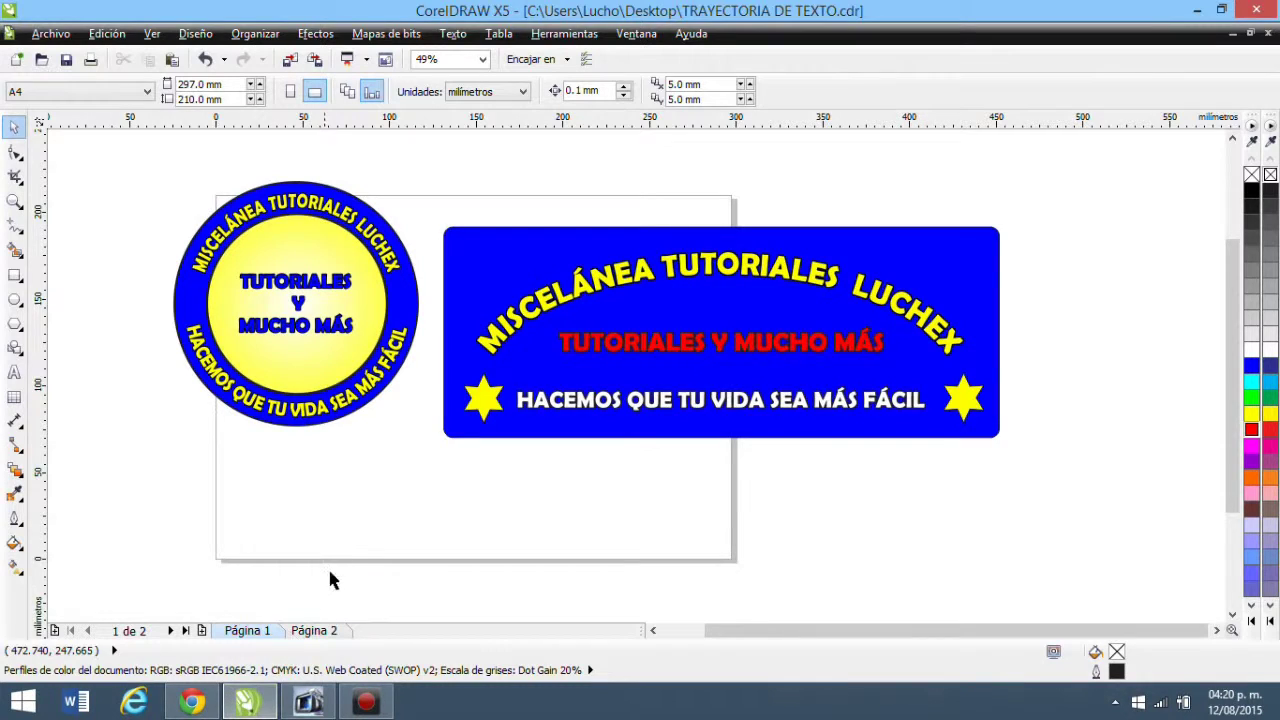
{"action": "left_click_drag", "start_coordinate": [133, 176], "coordinate": [431, 473]}
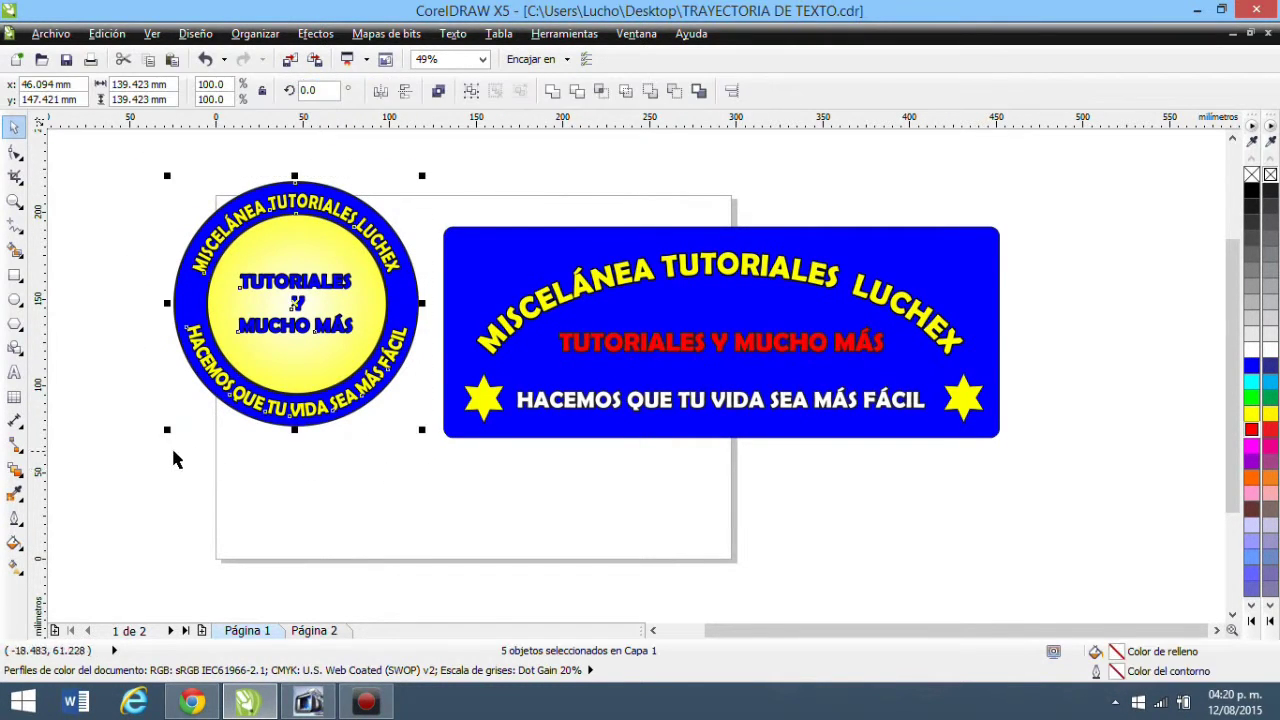
{"action": "left_click_drag", "start_coordinate": [164, 430], "coordinate": [100, 529]}
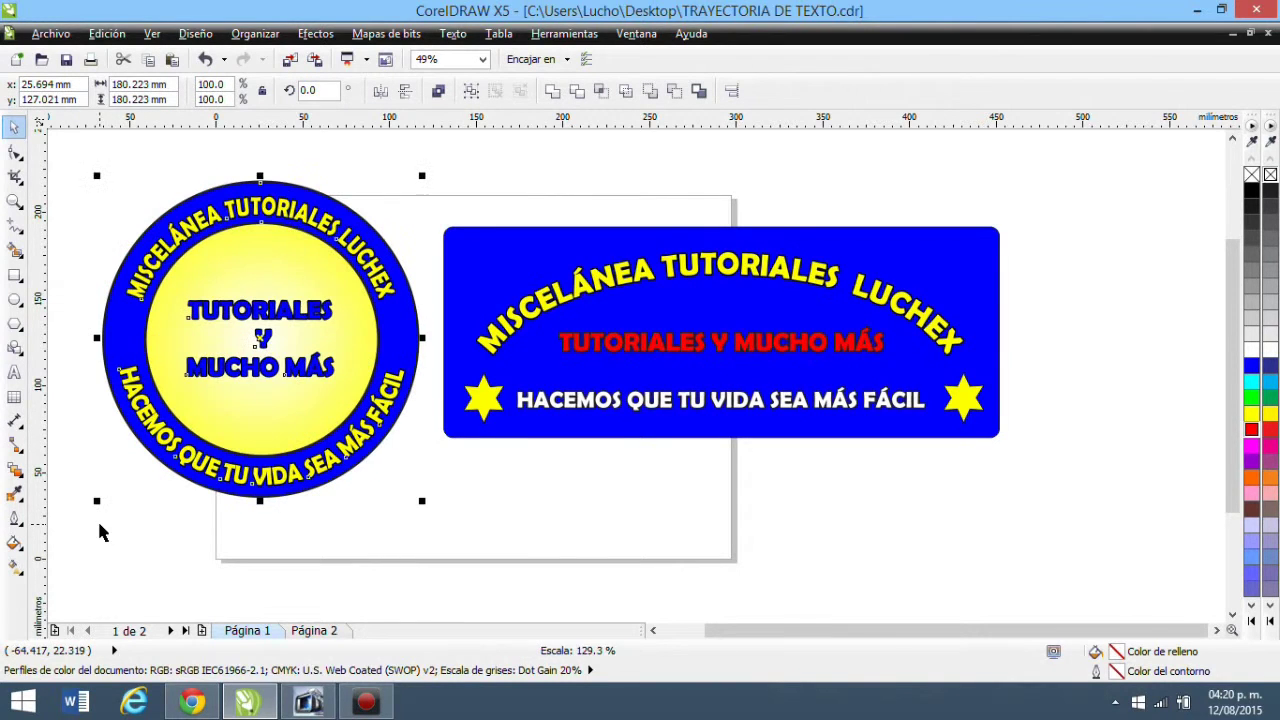
Group all objects of the rectangular blue banner and enlarge the group to about 350 mm wide
{"action": "left_click_drag", "start_coordinate": [1066, 188], "coordinate": [467, 500]}
{"action": "key", "text": "ctrl+g"}
{"action": "left_click_drag", "start_coordinate": [1004, 442], "coordinate": [1055, 462]}
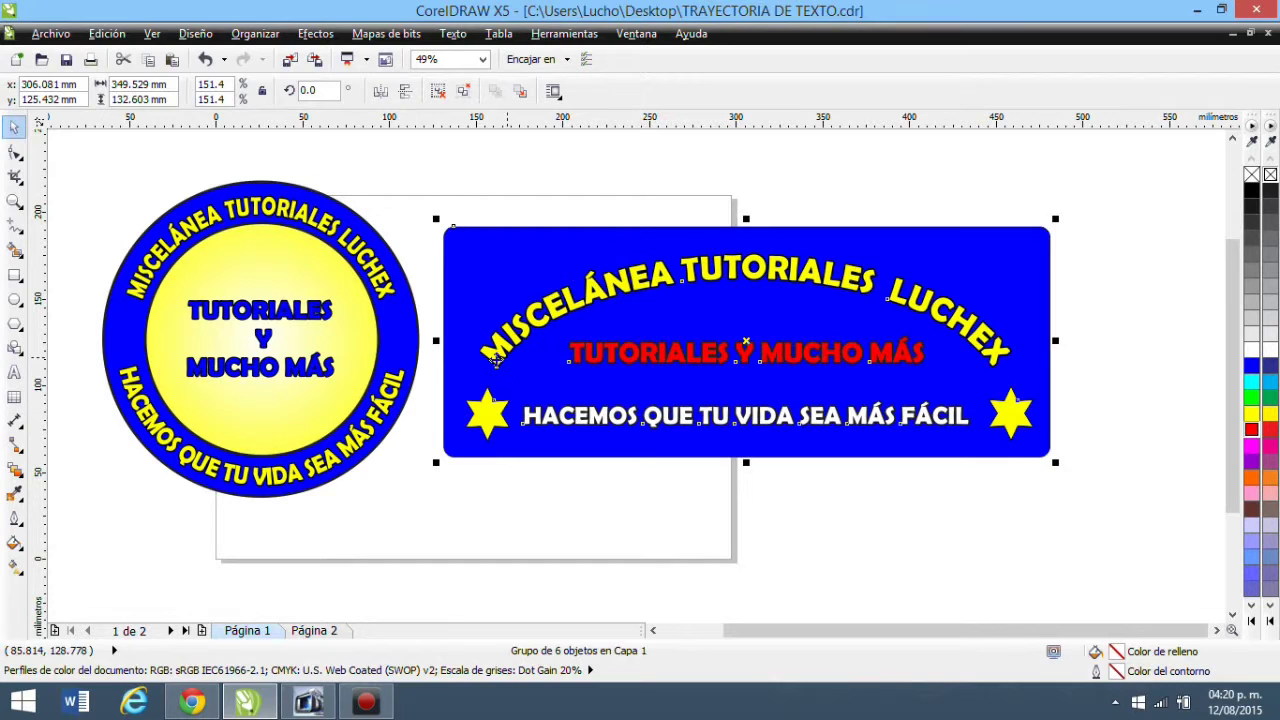
{"action": "left_click", "coordinate": [842, 183]}
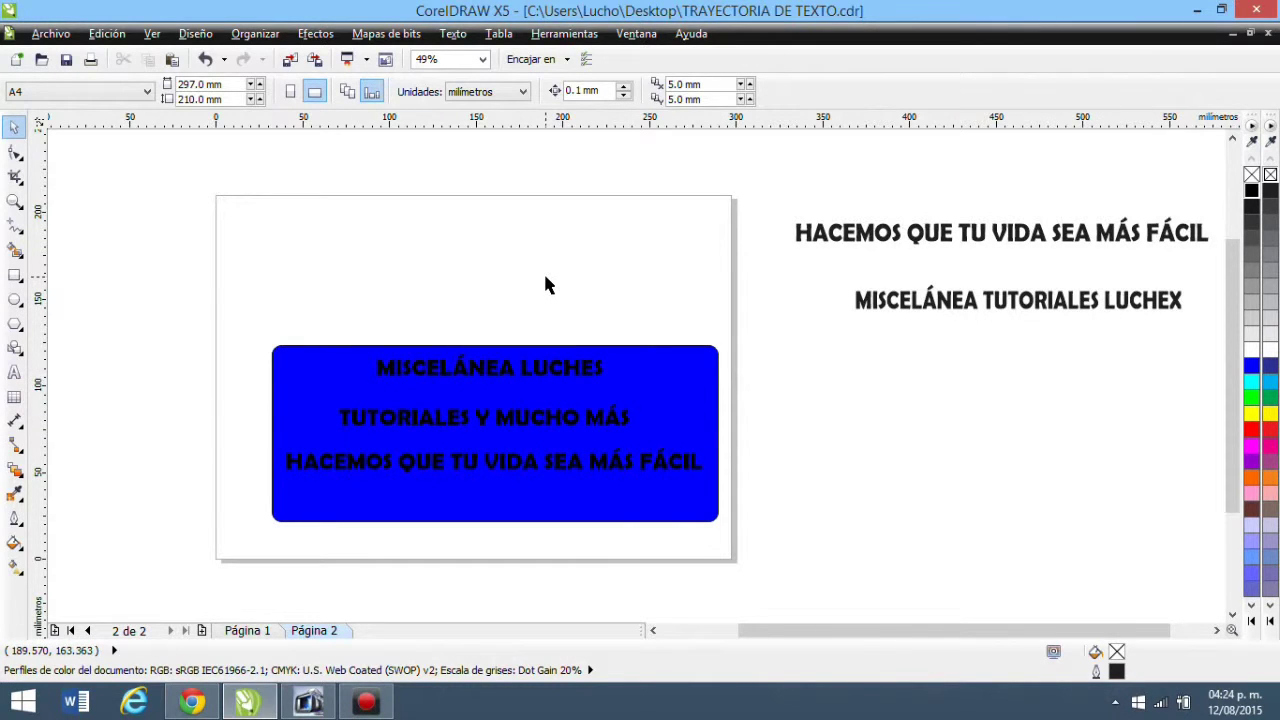
Place the MISCELÁNEA TUTORIALES LUCHEX text above the blue rectangle on page 2 and draw an ellipse about 257 × 142 mm over the rectangle
{"action": "key", "text": "ctrl+z"}
{"action": "left_click_drag", "start_coordinate": [596, 298], "coordinate": [546, 270]}
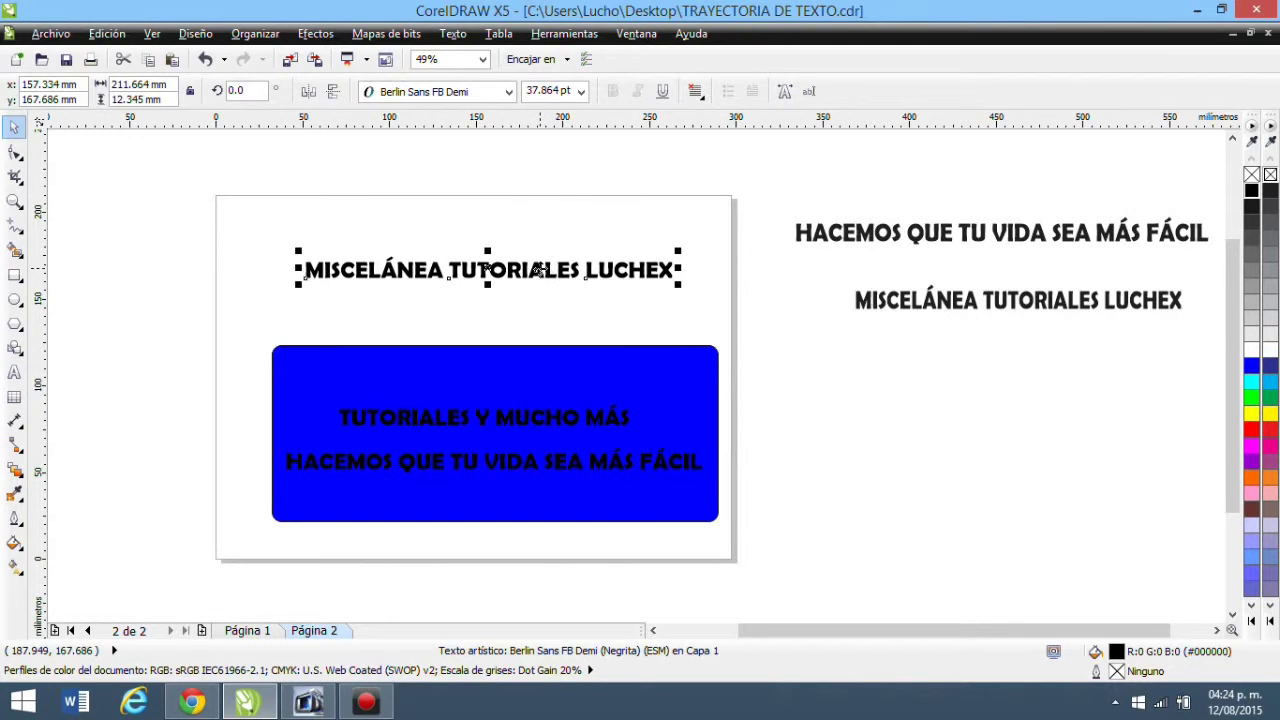
{"action": "left_click", "coordinate": [15, 300]}
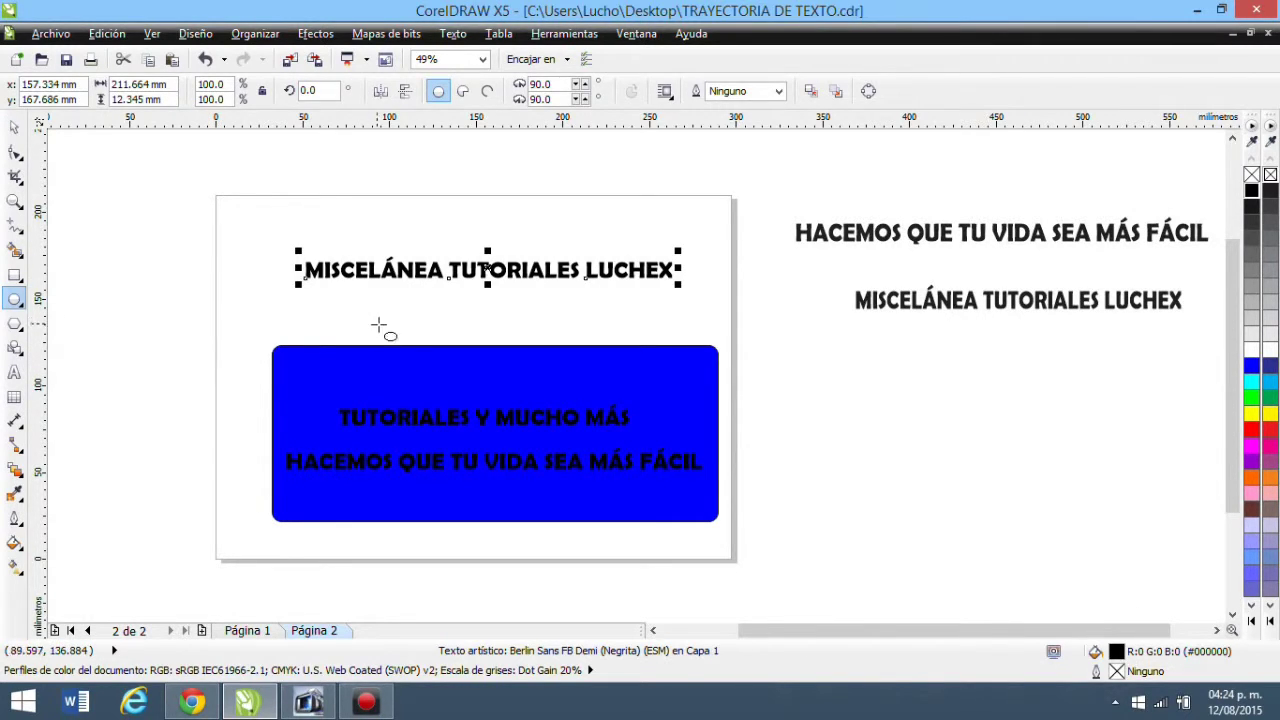
{"action": "left_click_drag", "start_coordinate": [276, 312], "coordinate": [726, 563]}
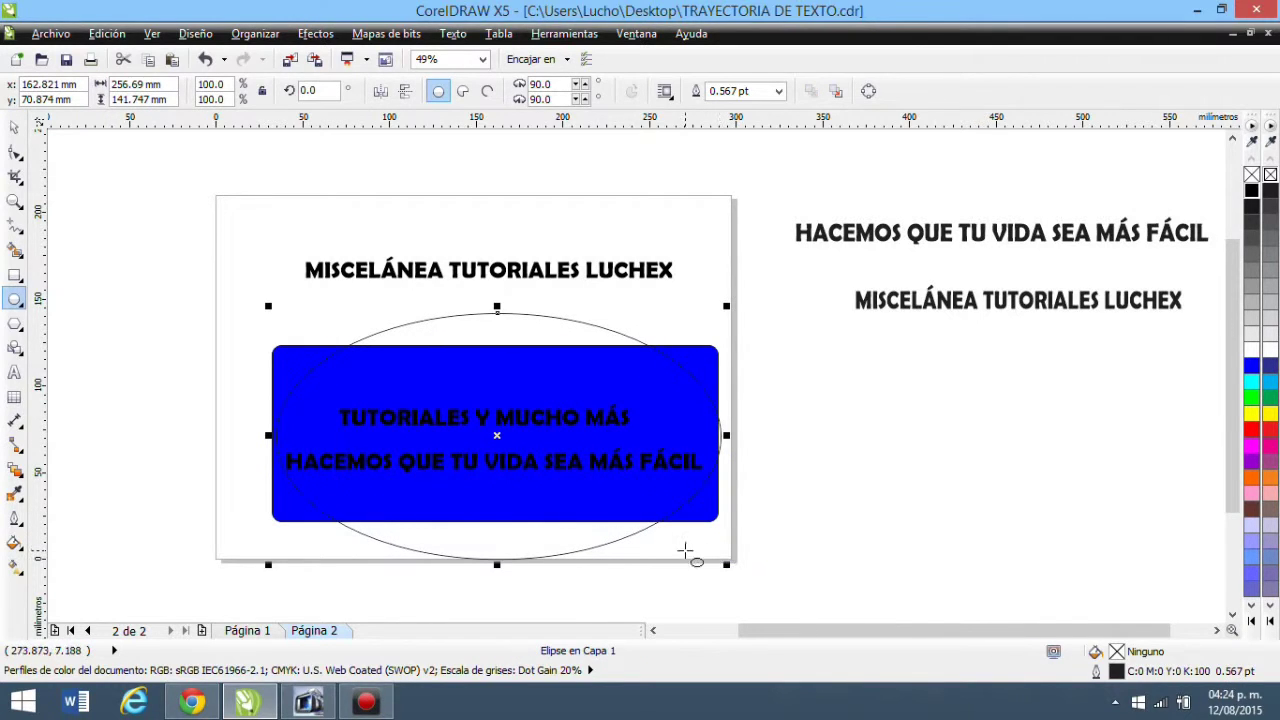
Shrink the ellipse to about 229 × 77 mm inside the blue rectangle and give it a black 4.0 pt outline
{"action": "left_click_drag", "start_coordinate": [730, 434], "coordinate": [674, 434]}
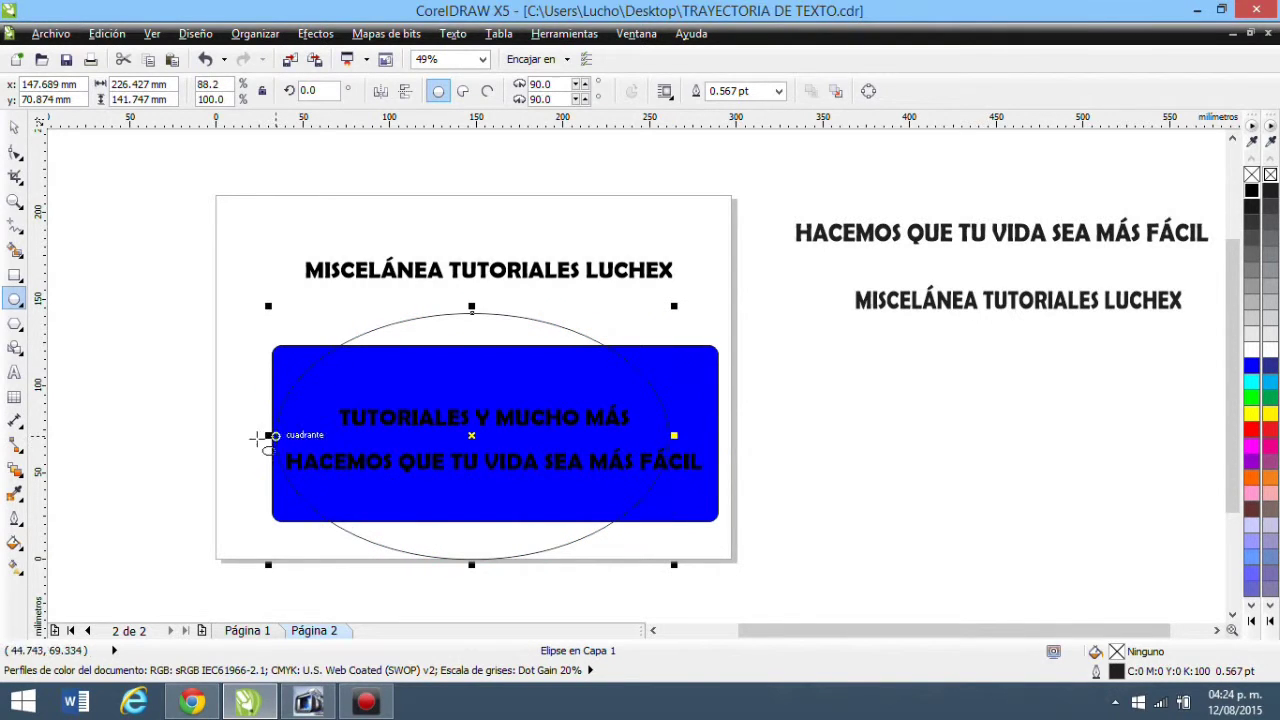
{"action": "left_click_drag", "start_coordinate": [268, 434], "coordinate": [322, 434]}
{"action": "left_click_drag", "start_coordinate": [498, 562], "coordinate": [498, 493]}
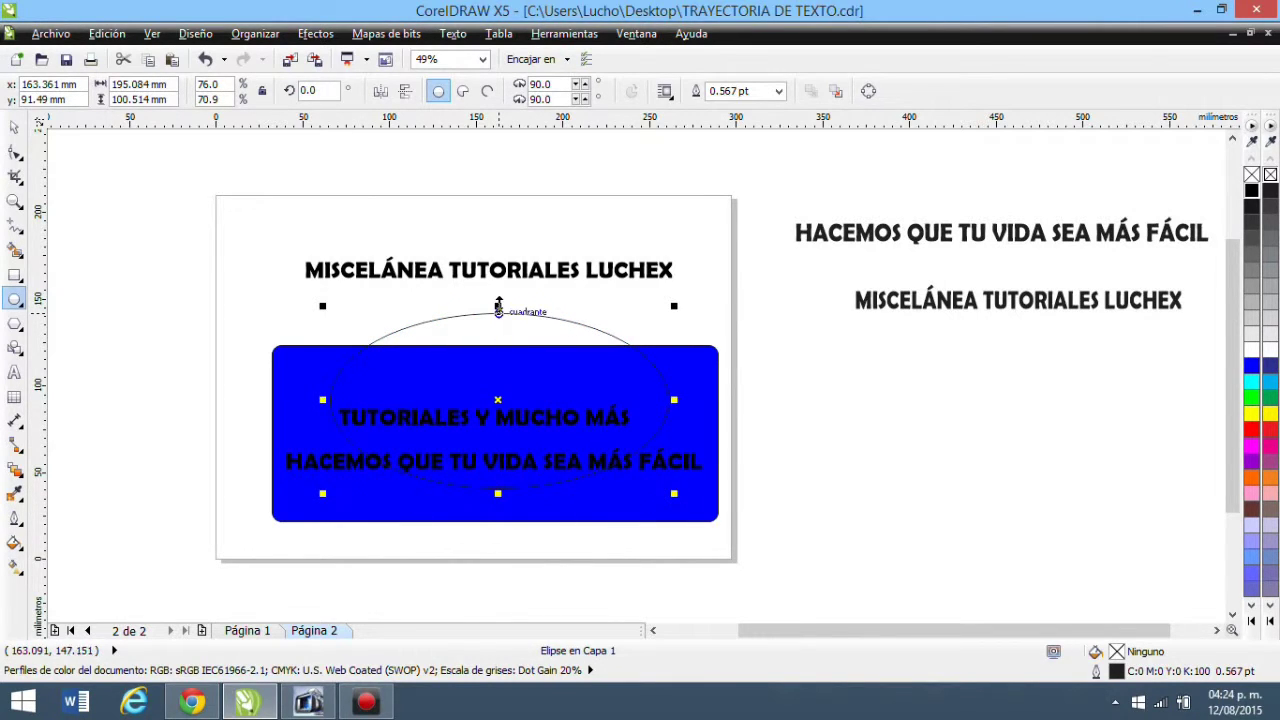
{"action": "left_click_drag", "start_coordinate": [498, 306], "coordinate": [496, 368]}
{"action": "right_click", "coordinate": [1256, 198]}
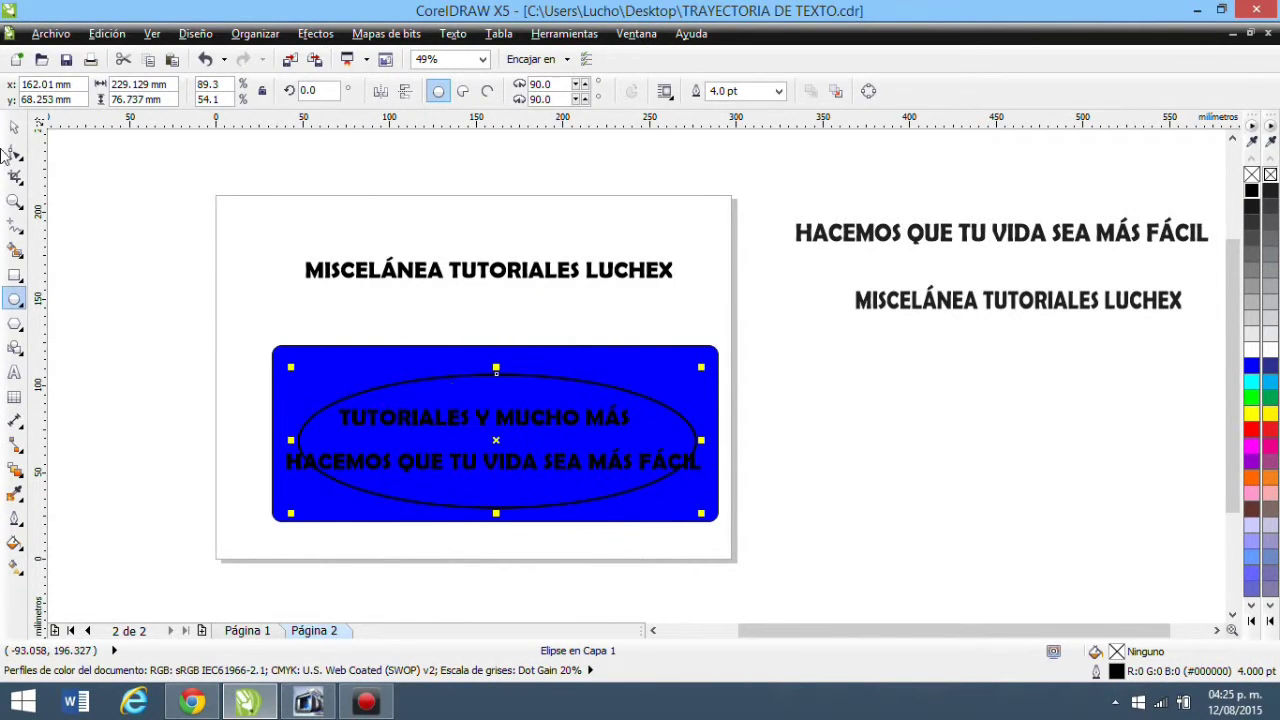
{"action": "left_click", "coordinate": [14, 127]}
{"action": "left_click", "coordinate": [298, 215]}
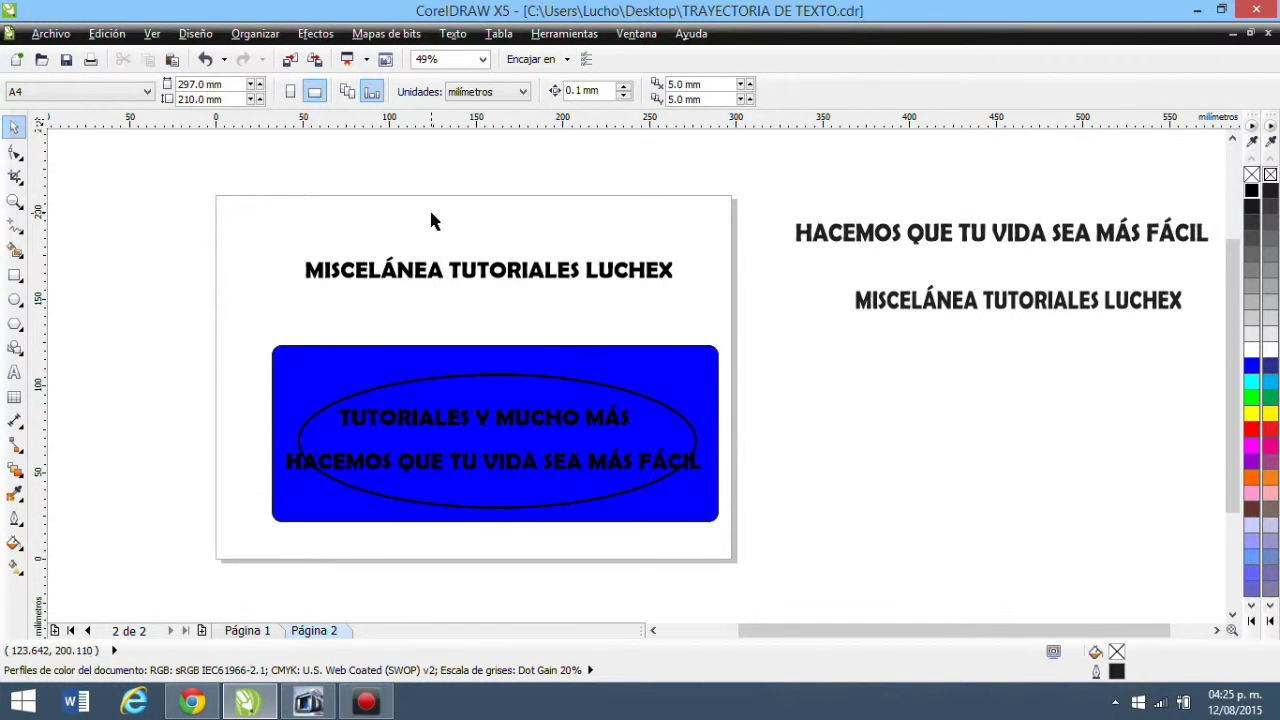
Fit the MISCELÁNEA TUTORIALES LUCHEX text to the ellipse path, centered along its upper arc with no offset from the path
{"action": "left_click", "coordinate": [490, 272]}
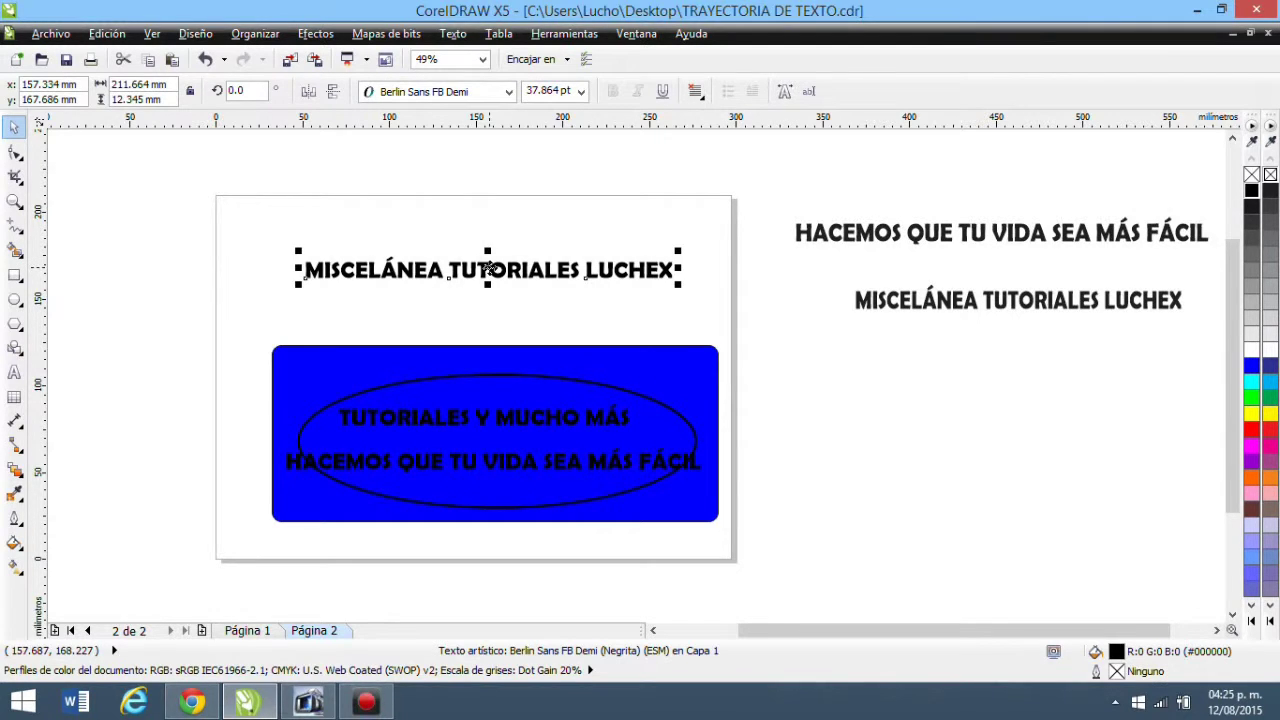
{"action": "left_click", "coordinate": [453, 34]}
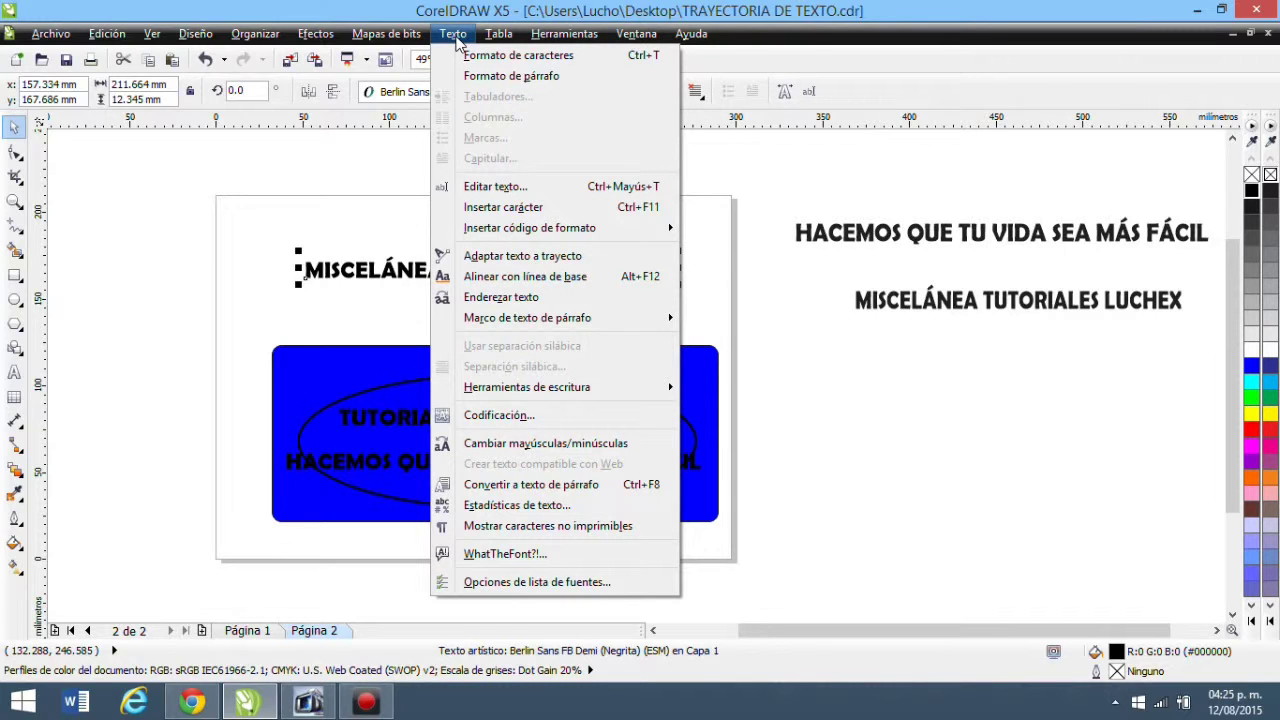
{"action": "left_click", "coordinate": [507, 259]}
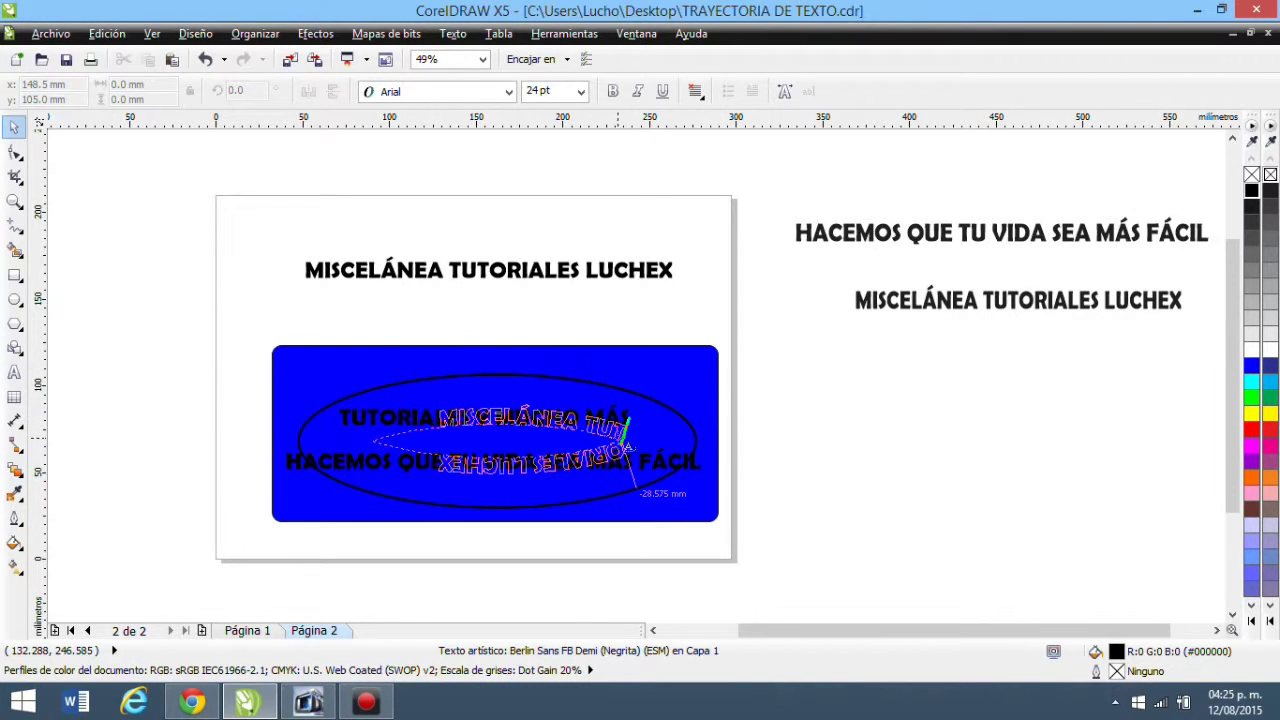
{"action": "left_click", "coordinate": [497, 385]}
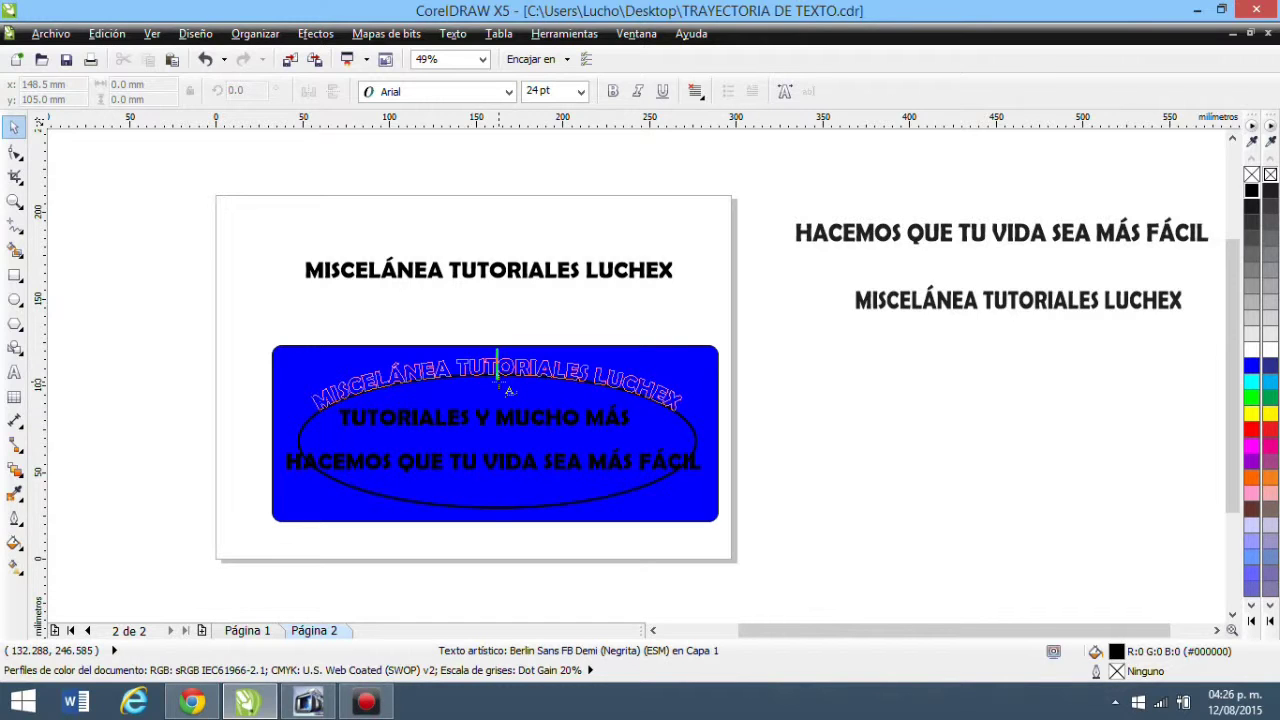
{"action": "left_click", "coordinate": [505, 388]}
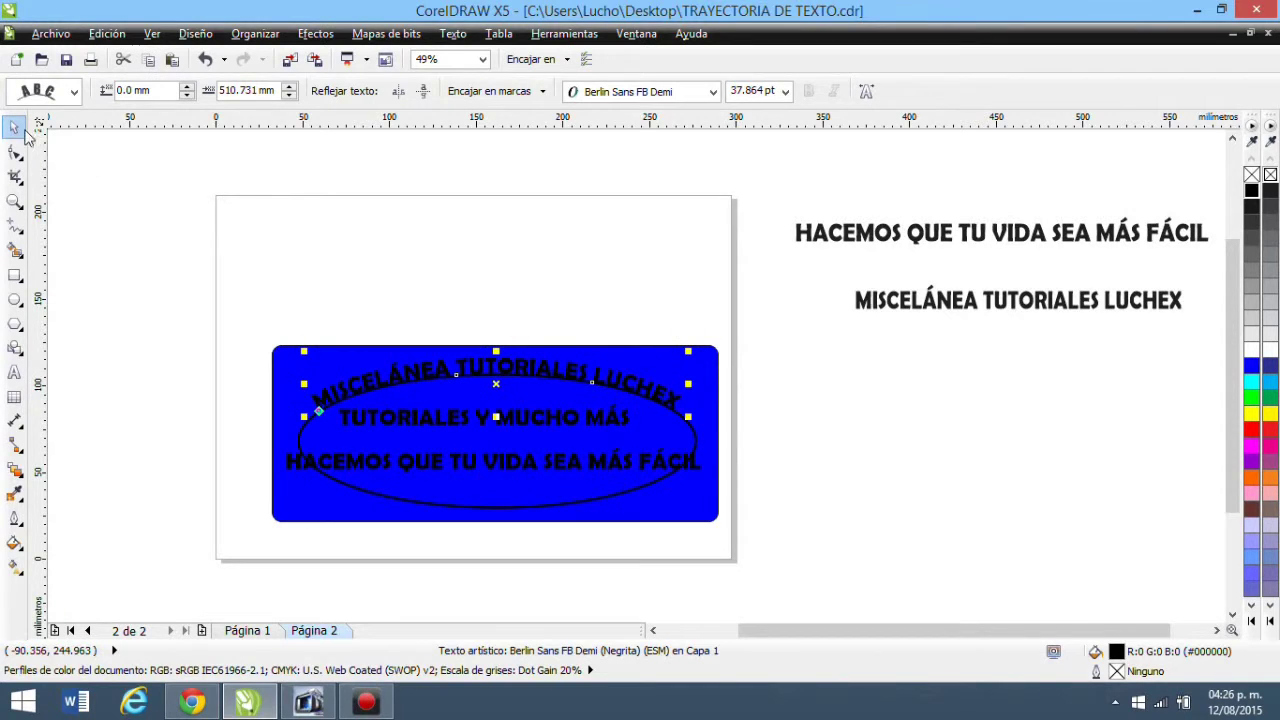
{"action": "left_click", "coordinate": [100, 214]}
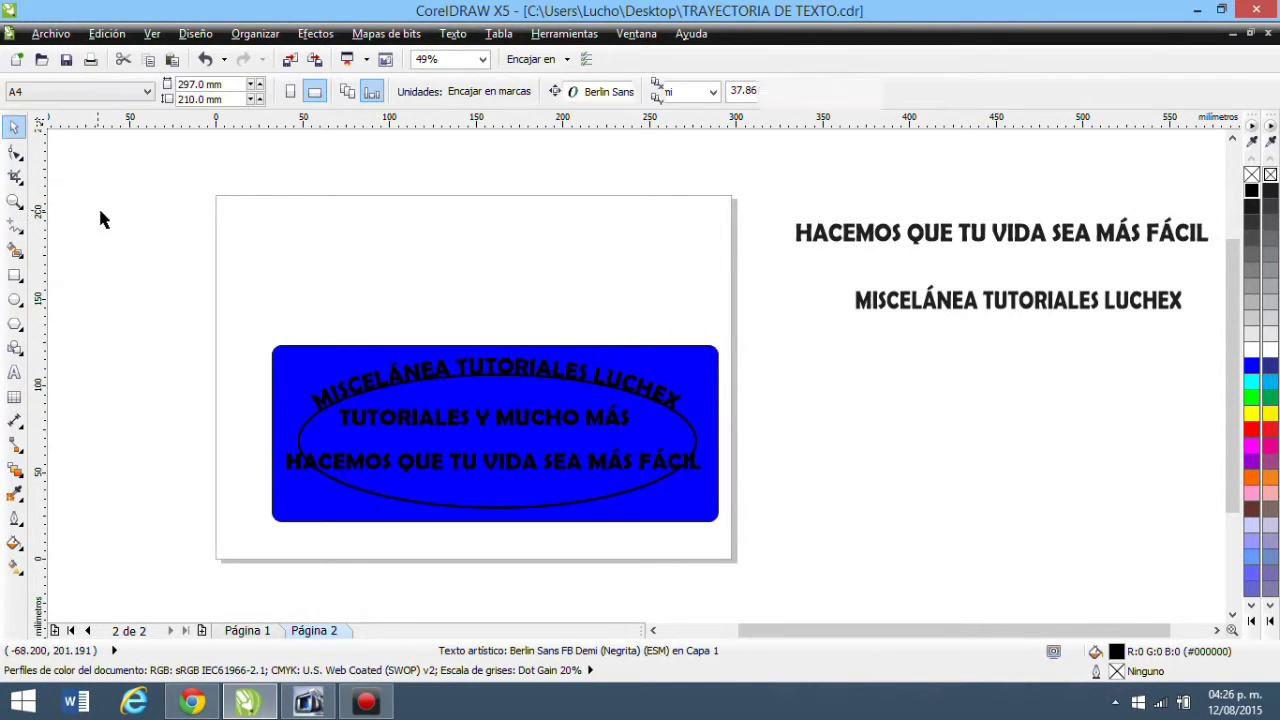
Break the curved title apart from its ellipse path and delete the ellipse
{"action": "left_click", "coordinate": [558, 378]}
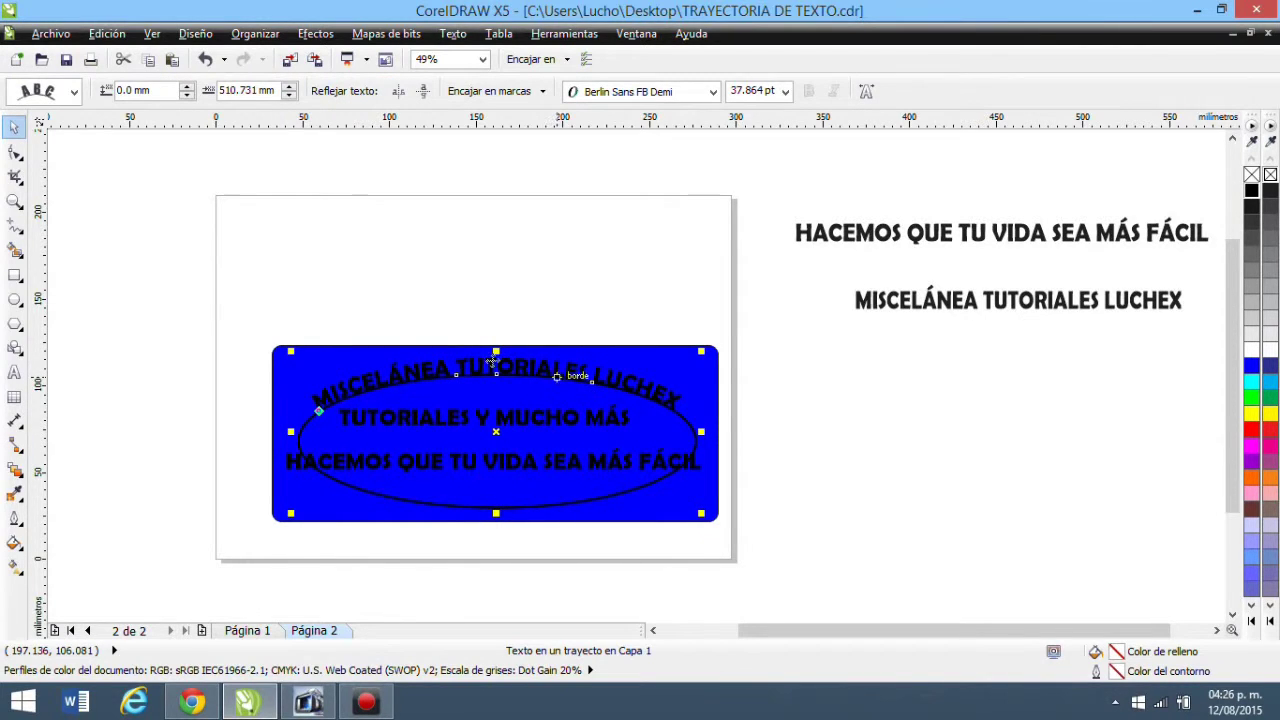
{"action": "left_click", "coordinate": [255, 33]}
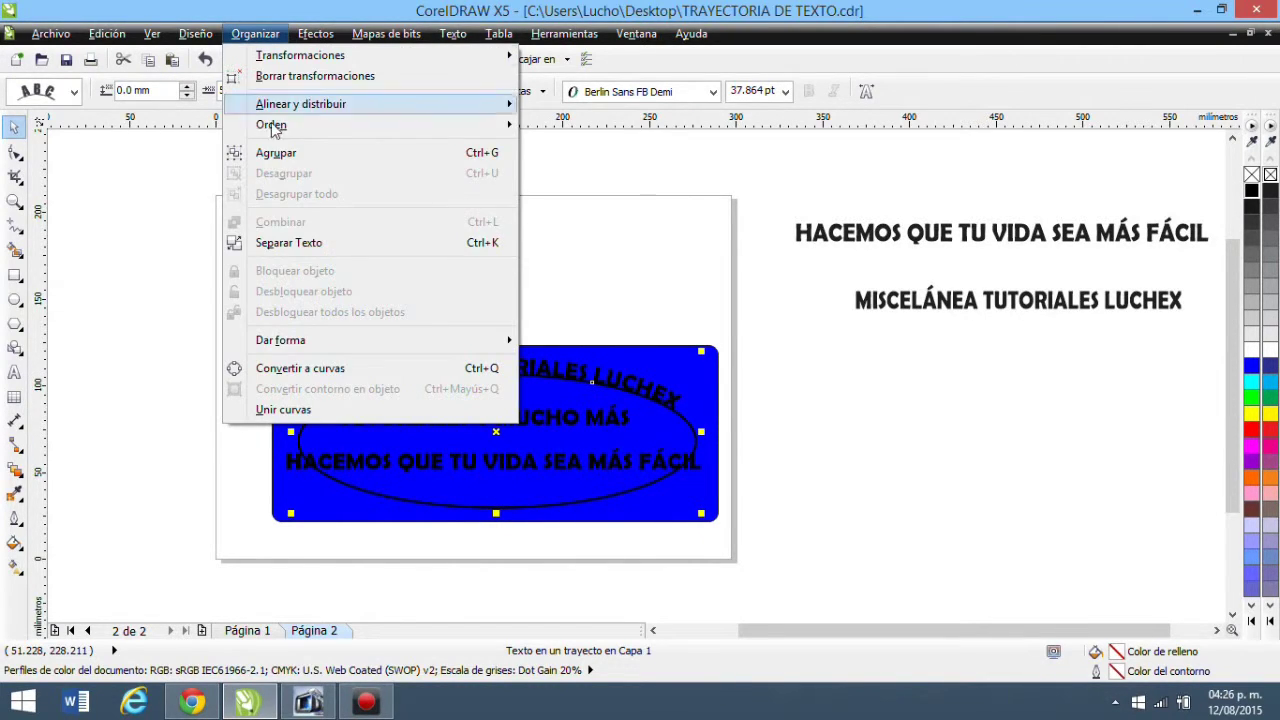
{"action": "left_click", "coordinate": [292, 245]}
{"action": "left_click", "coordinate": [643, 554]}
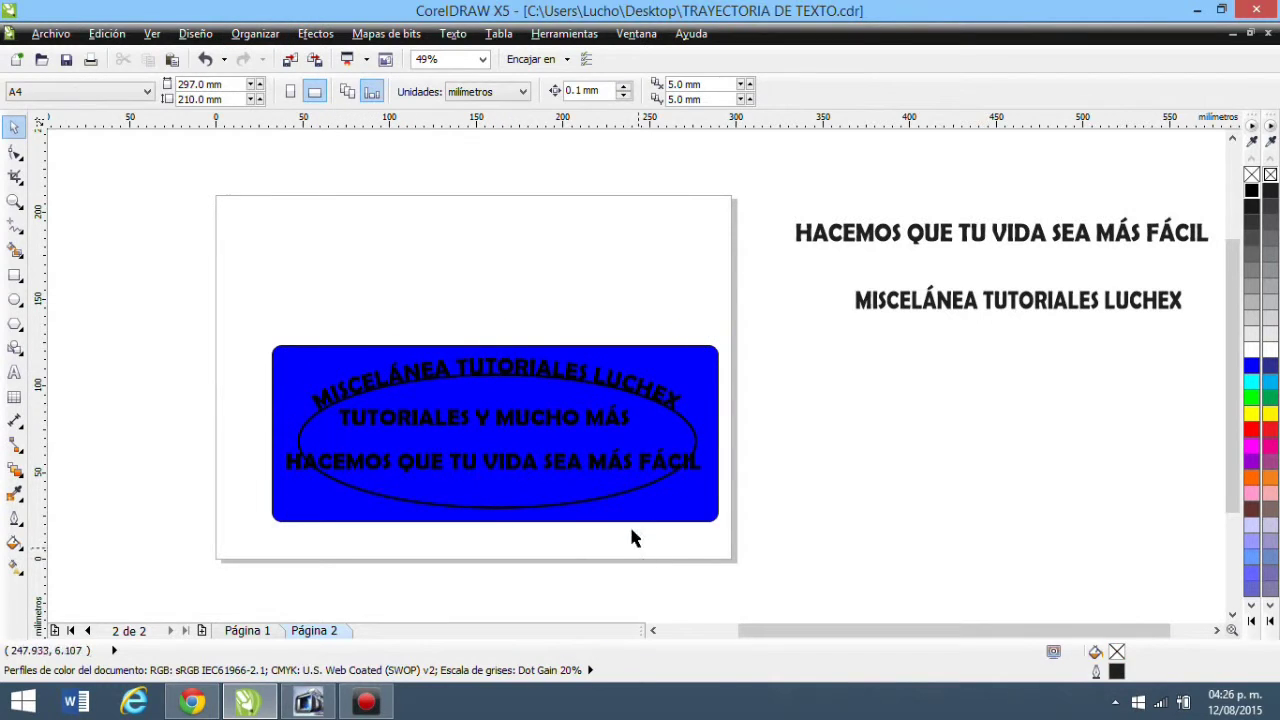
{"action": "left_click", "coordinate": [616, 487]}
{"action": "left_click_drag", "start_coordinate": [616, 487], "coordinate": [355, 296]}
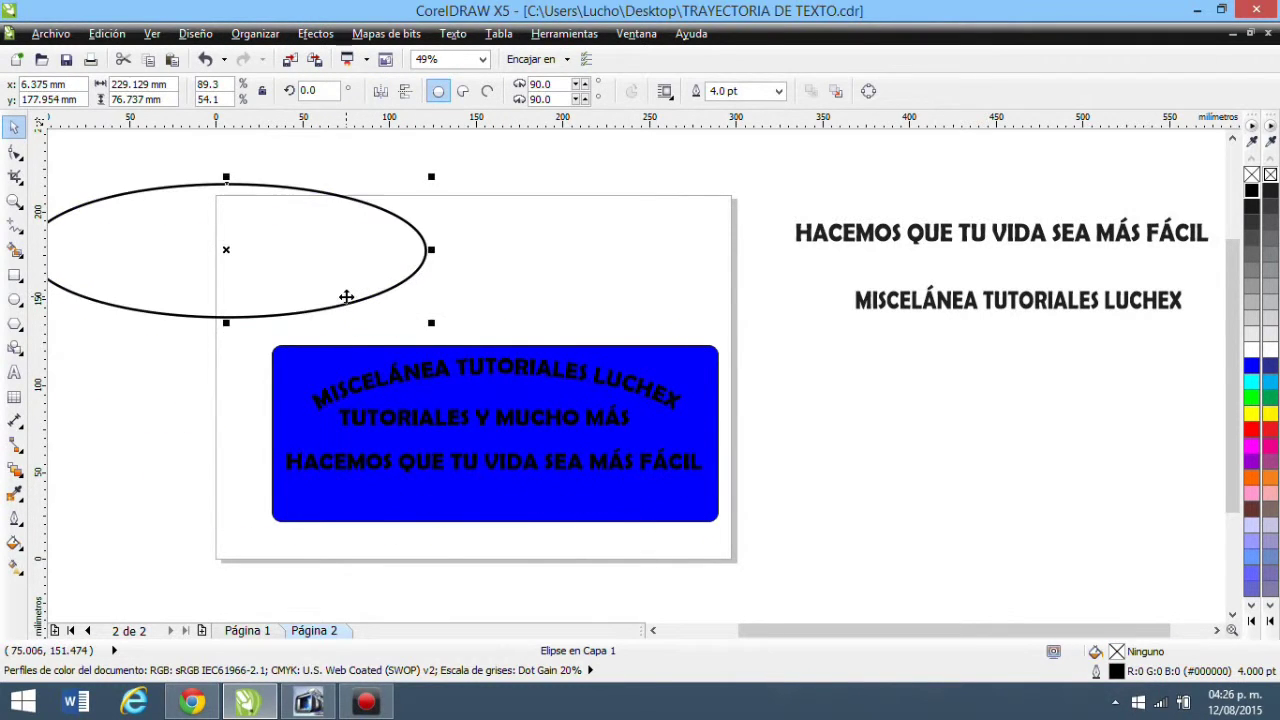
{"action": "key", "text": "Delete"}
Lower the two straight text lines and the curved title within the blue rectangle, with the title brought to the front
{"action": "left_click", "coordinate": [552, 376]}
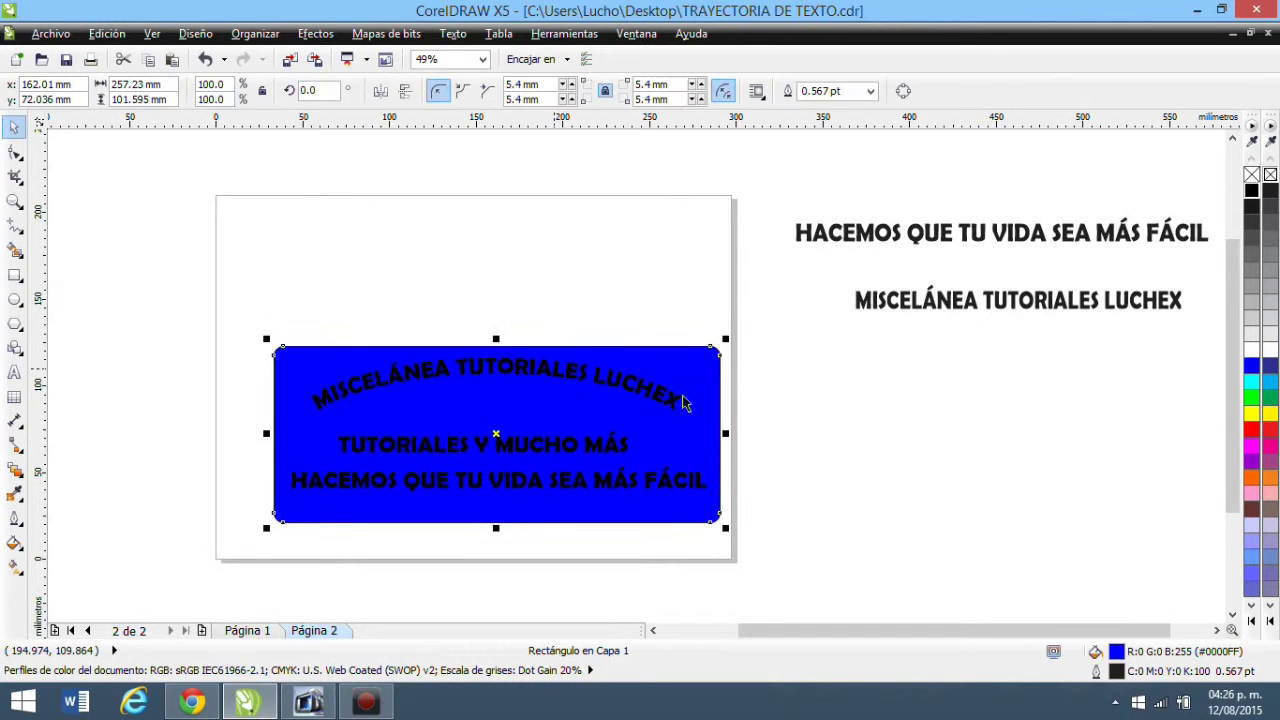
{"action": "left_click", "coordinate": [883, 429]}
{"action": "left_click", "coordinate": [585, 380]}
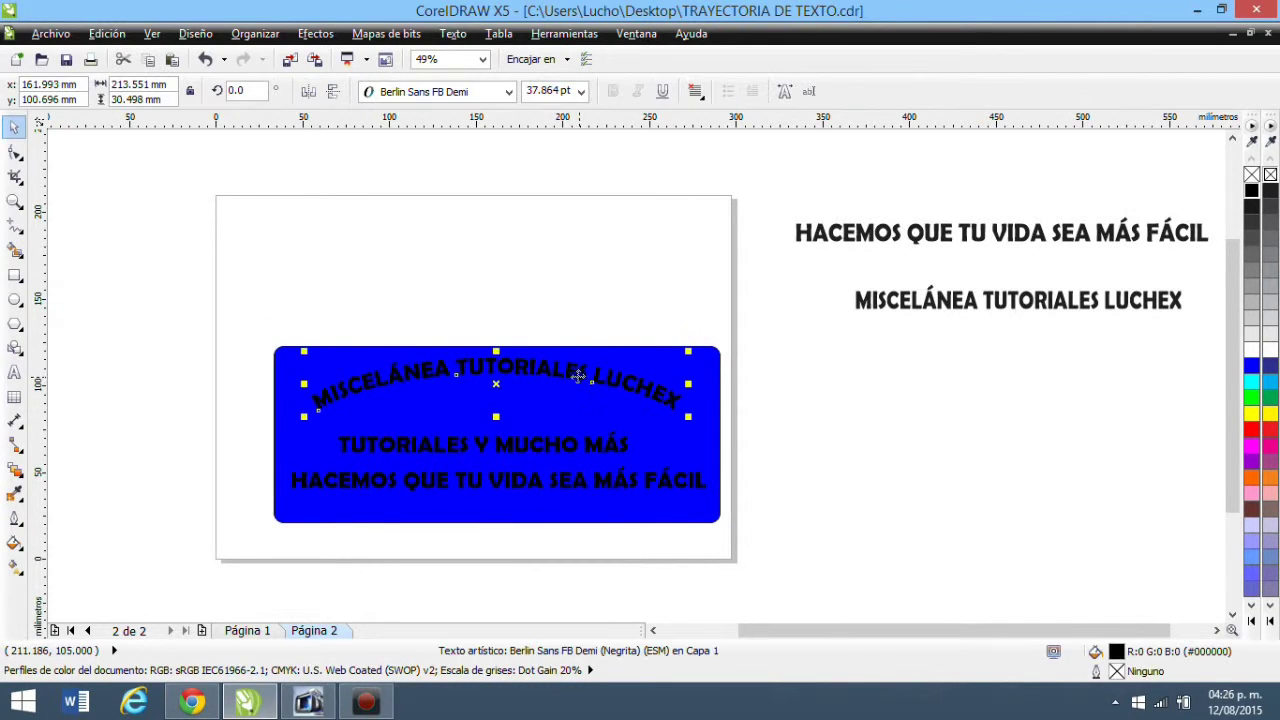
{"action": "key", "text": "shift+Page_Down"}
{"action": "key", "text": "shift+Page_Up"}
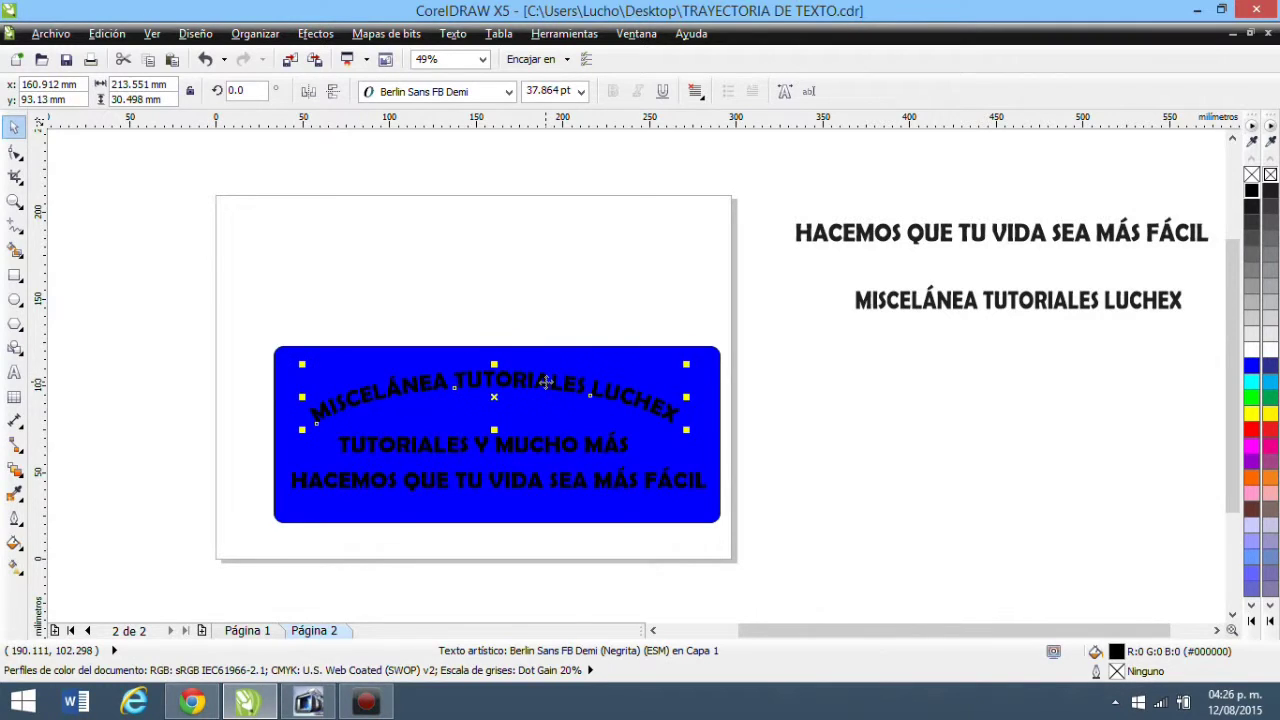
Fill the curved title yellow and give it a black 4.0 pt outline with rounded corners and line ends, behind the fill and scaled with the image
{"action": "left_click", "coordinate": [1250, 414]}
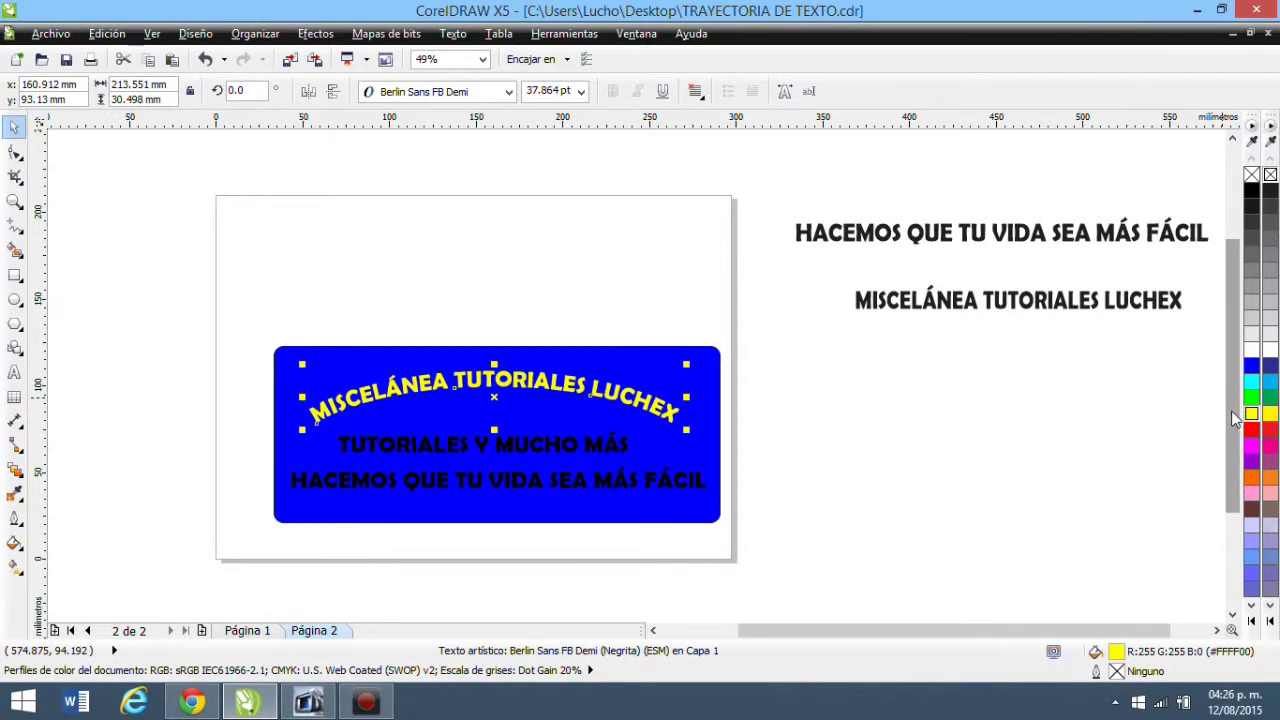
{"action": "right_click", "coordinate": [1251, 196]}
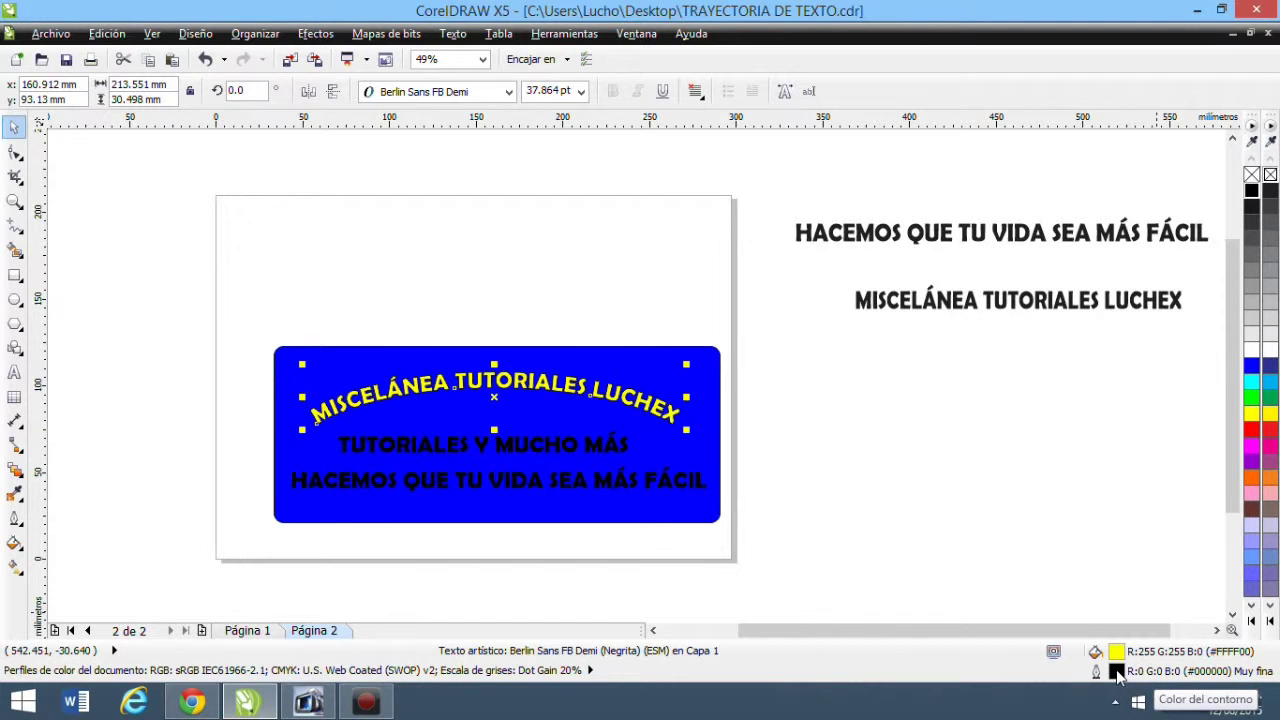
{"action": "double_click", "coordinate": [1148, 678]}
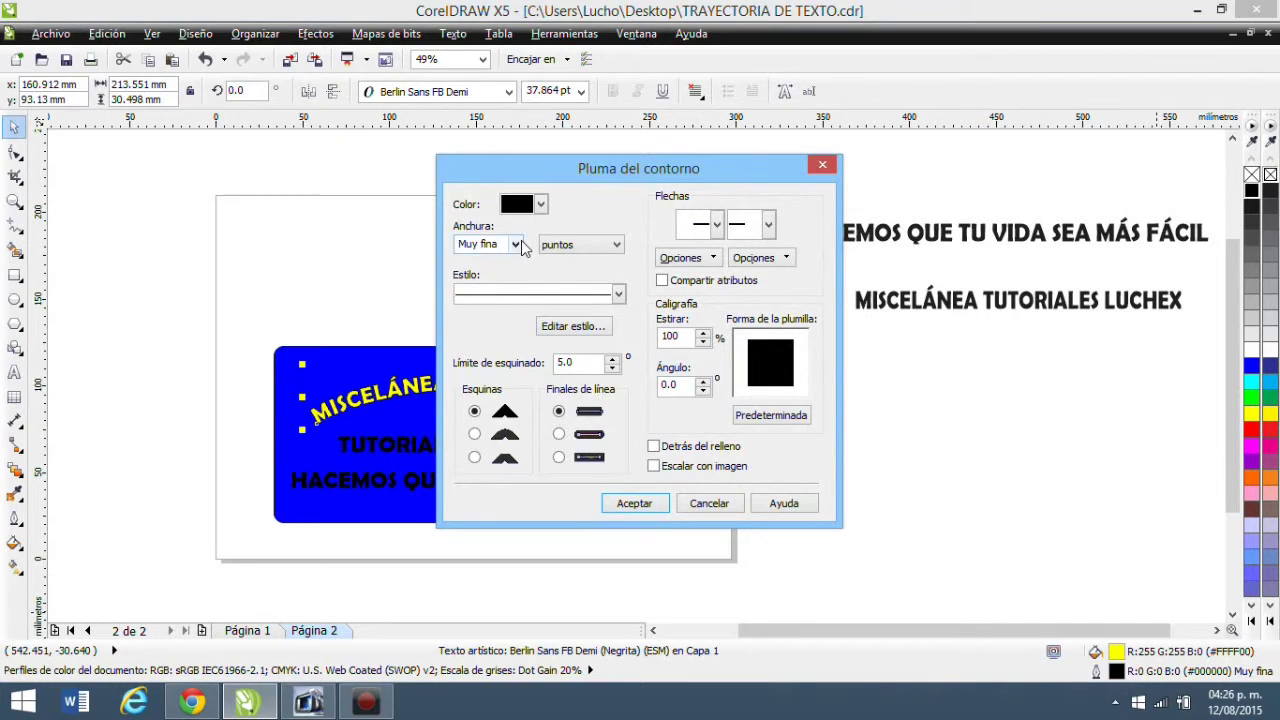
{"action": "left_click", "coordinate": [517, 245]}
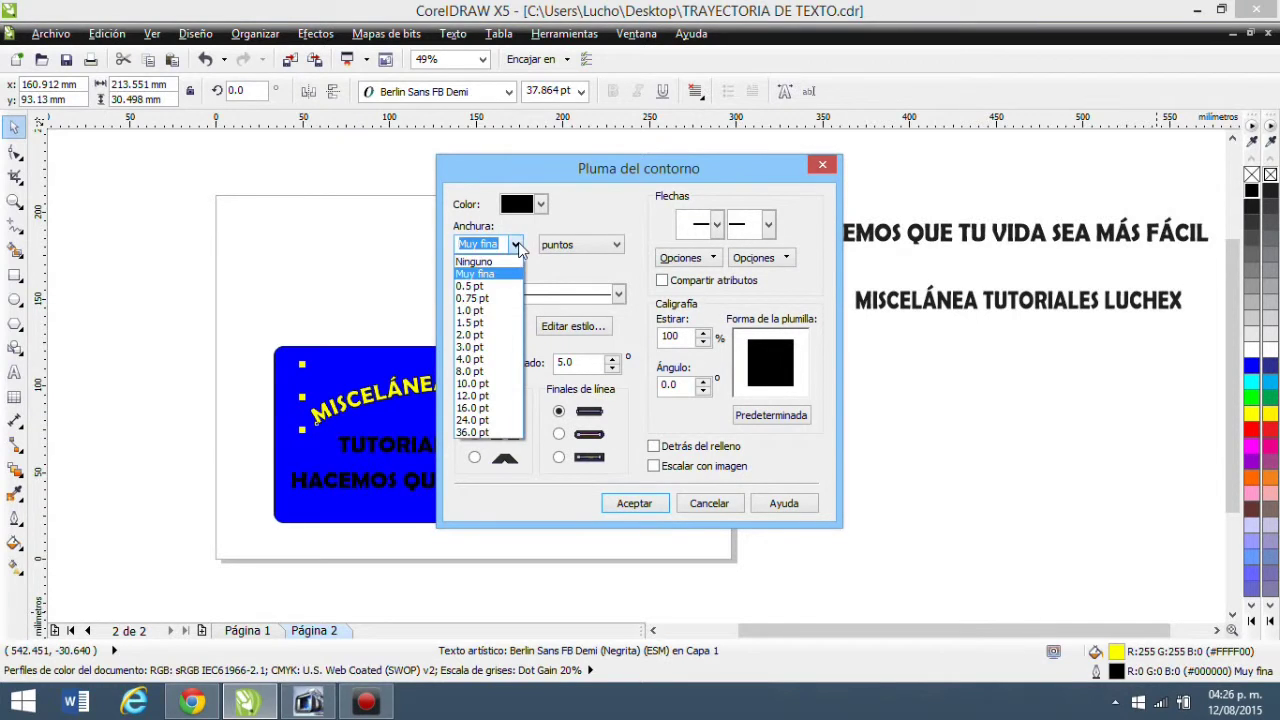
{"action": "left_click", "coordinate": [488, 360]}
{"action": "left_click", "coordinate": [474, 433]}
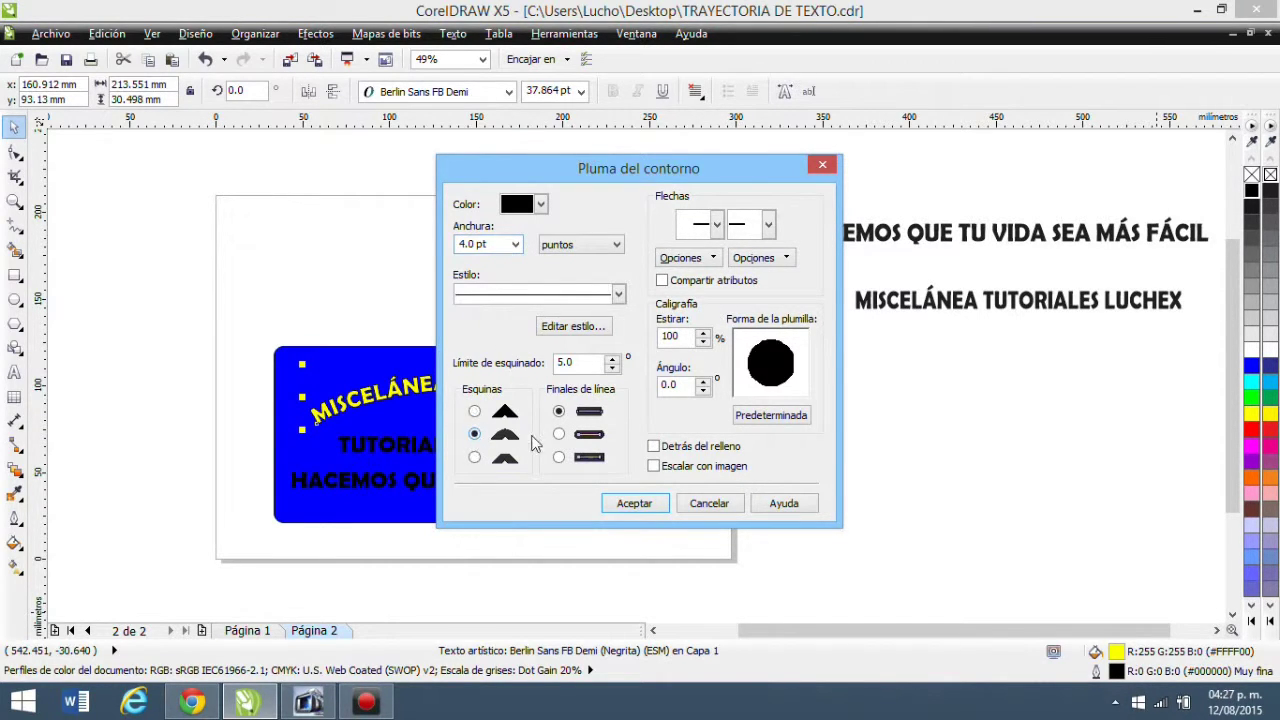
{"action": "left_click", "coordinate": [653, 446]}
{"action": "left_click", "coordinate": [654, 467]}
{"action": "left_click", "coordinate": [650, 504]}
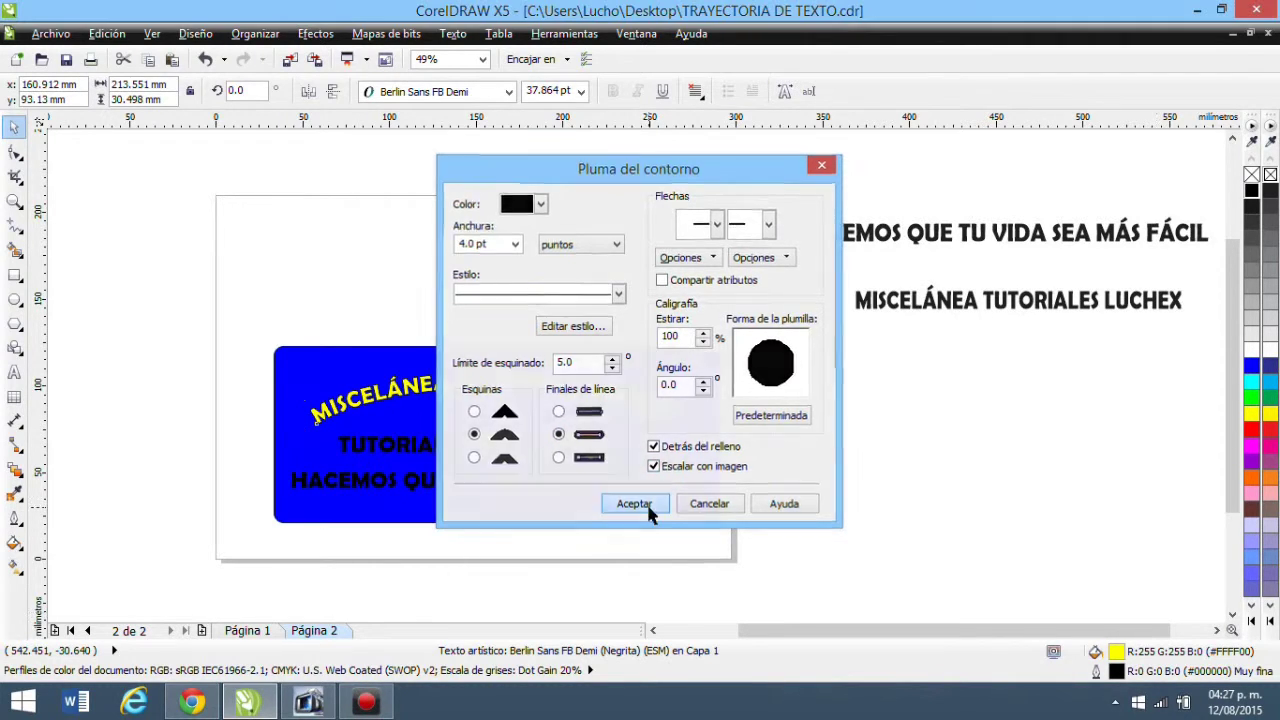
{"action": "left_click", "coordinate": [578, 253]}
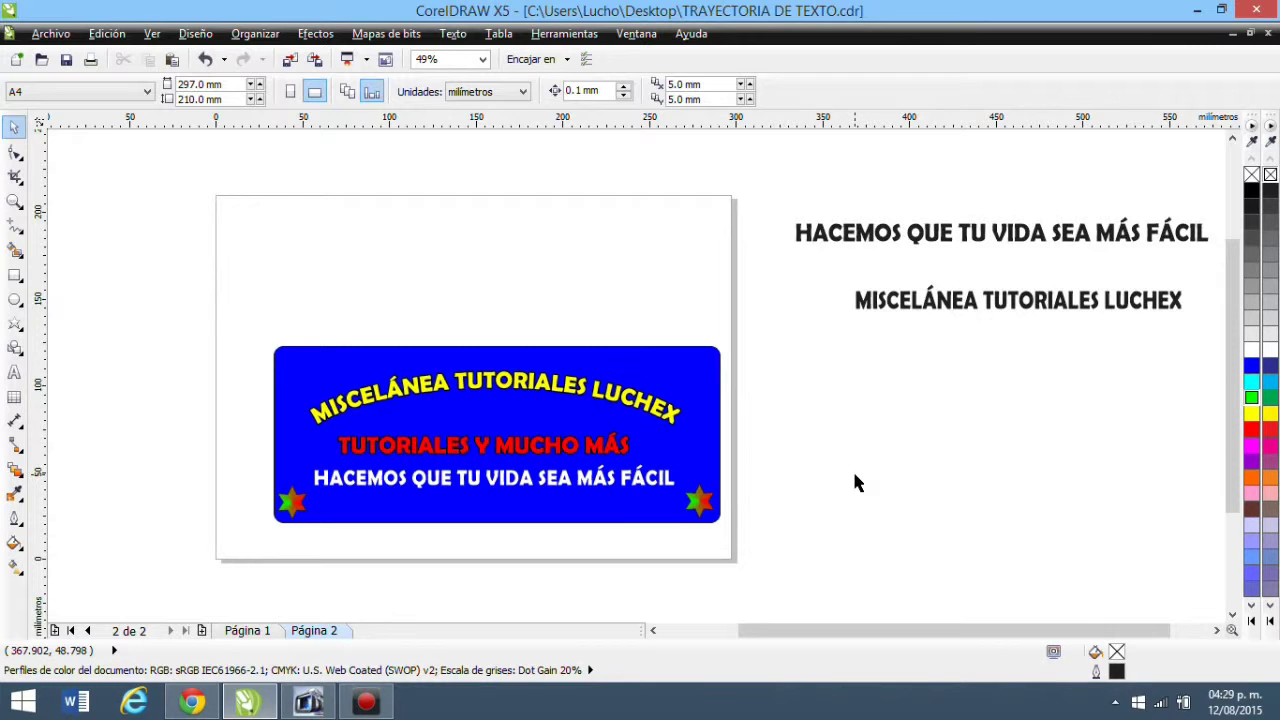
Group the six banner objects, shrink the group to about 122 mm wide, and place it over the page's upper-left corner
{"action": "left_click_drag", "start_coordinate": [160, 298], "coordinate": [780, 598]}
{"action": "right_click", "coordinate": [520, 422]}
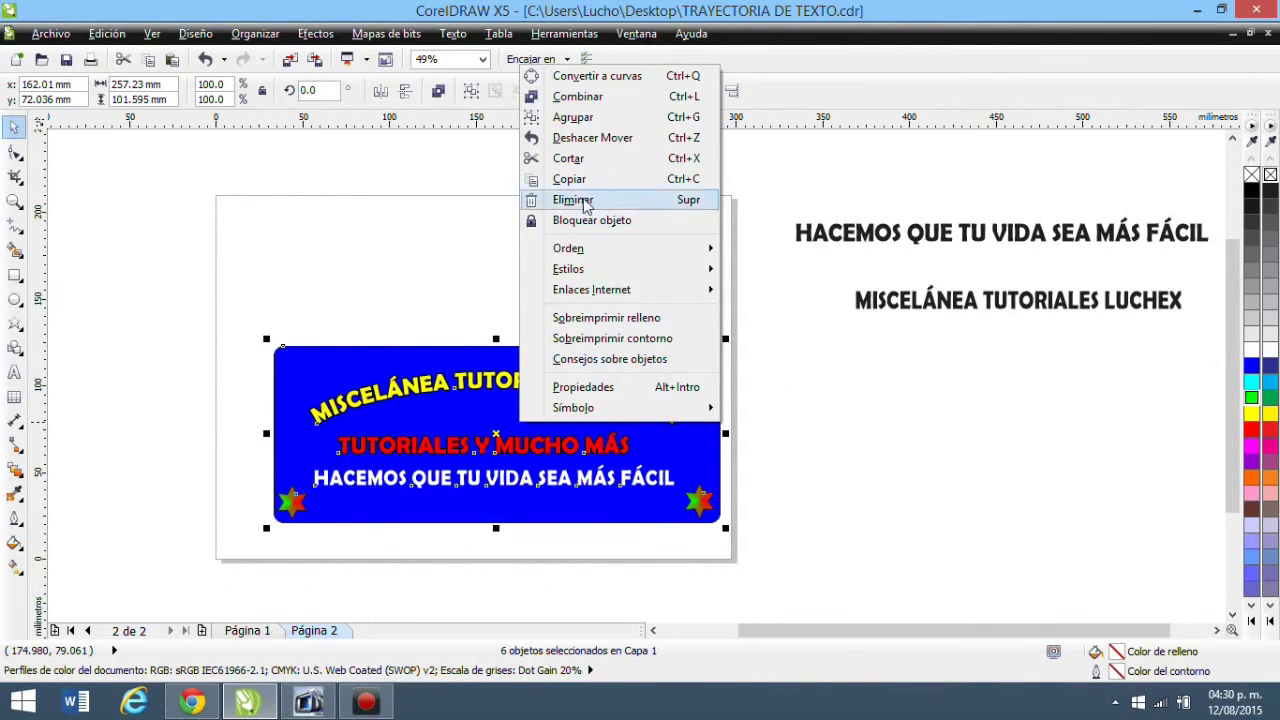
{"action": "left_click", "coordinate": [578, 118]}
{"action": "left_click_drag", "start_coordinate": [725, 338], "coordinate": [485, 438]}
{"action": "left_click_drag", "start_coordinate": [398, 467], "coordinate": [208, 180]}
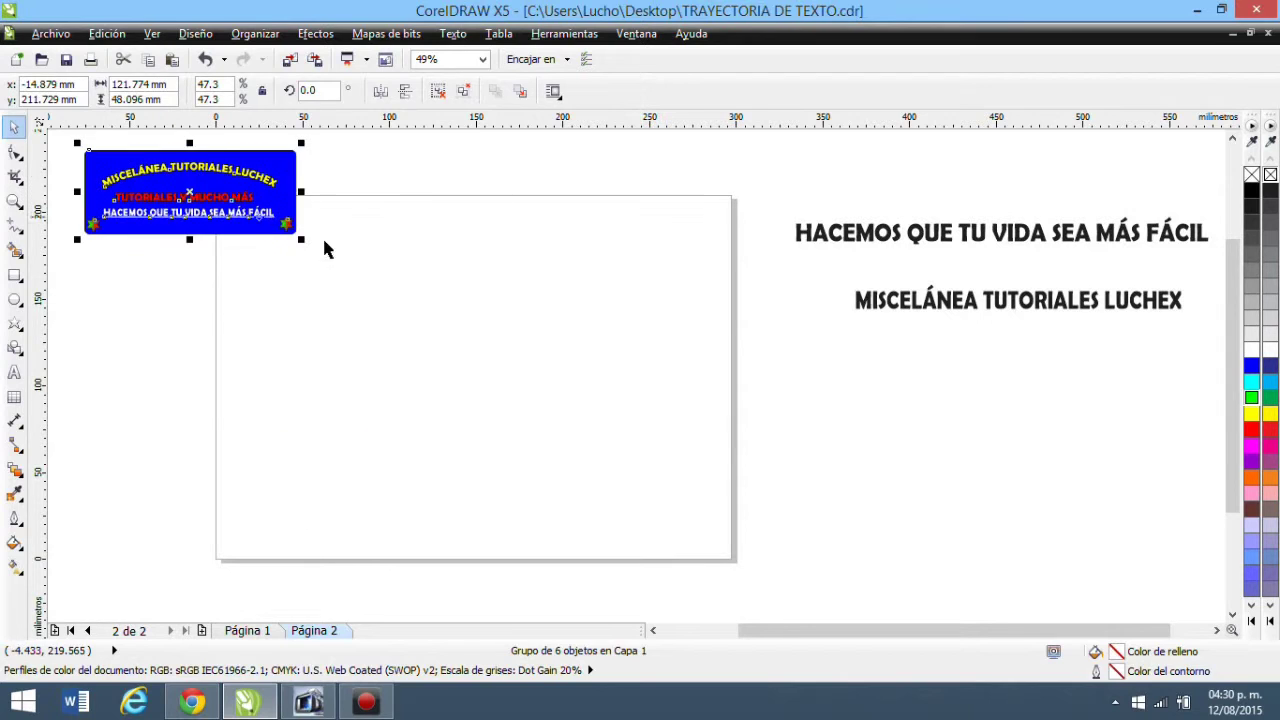
{"action": "left_click", "coordinate": [337, 429]}
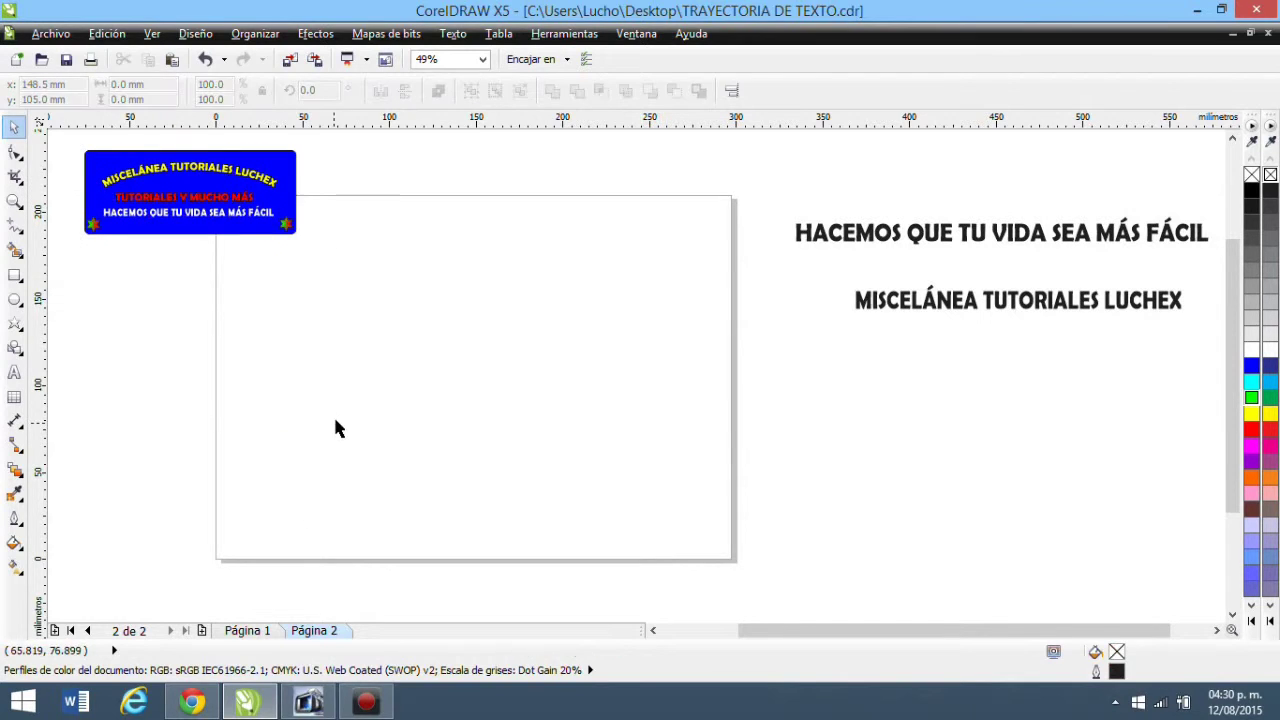
Draw a circle about 151 mm in diameter and move it to the middle of the page
{"action": "left_click", "coordinate": [16, 302]}
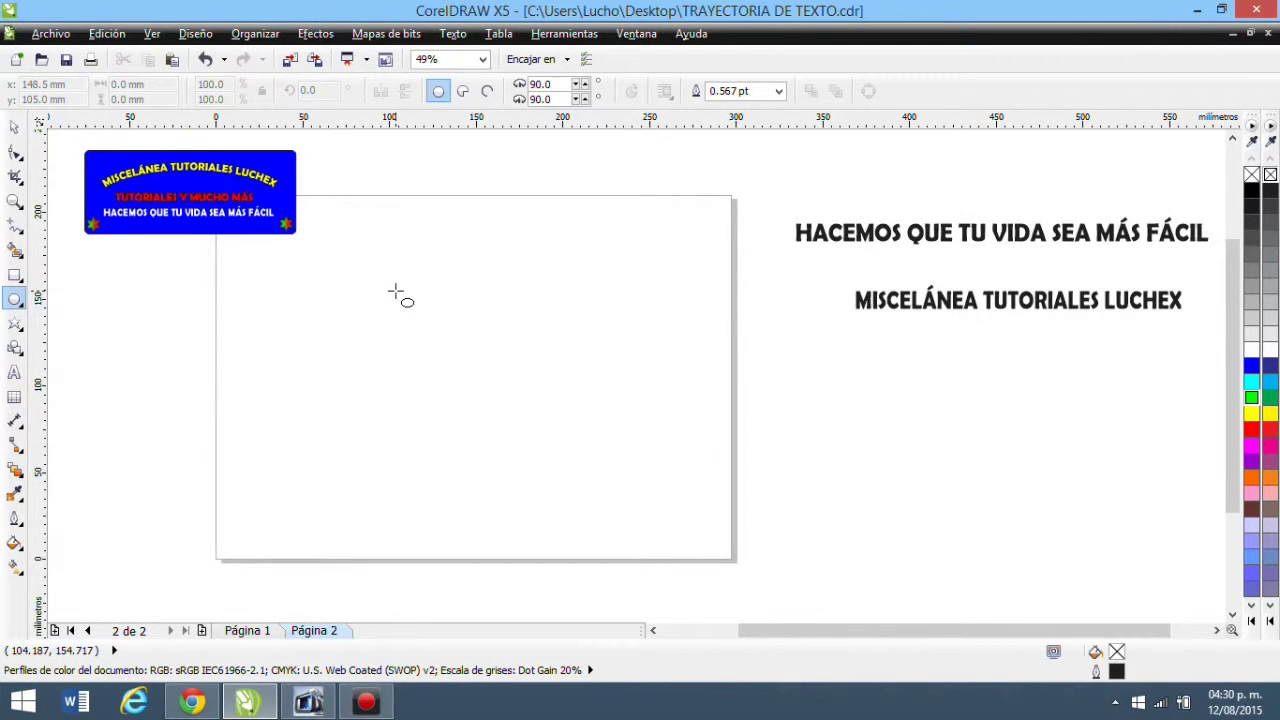
{"action": "left_click_drag", "start_coordinate": [396, 291], "coordinate": [660, 531]}
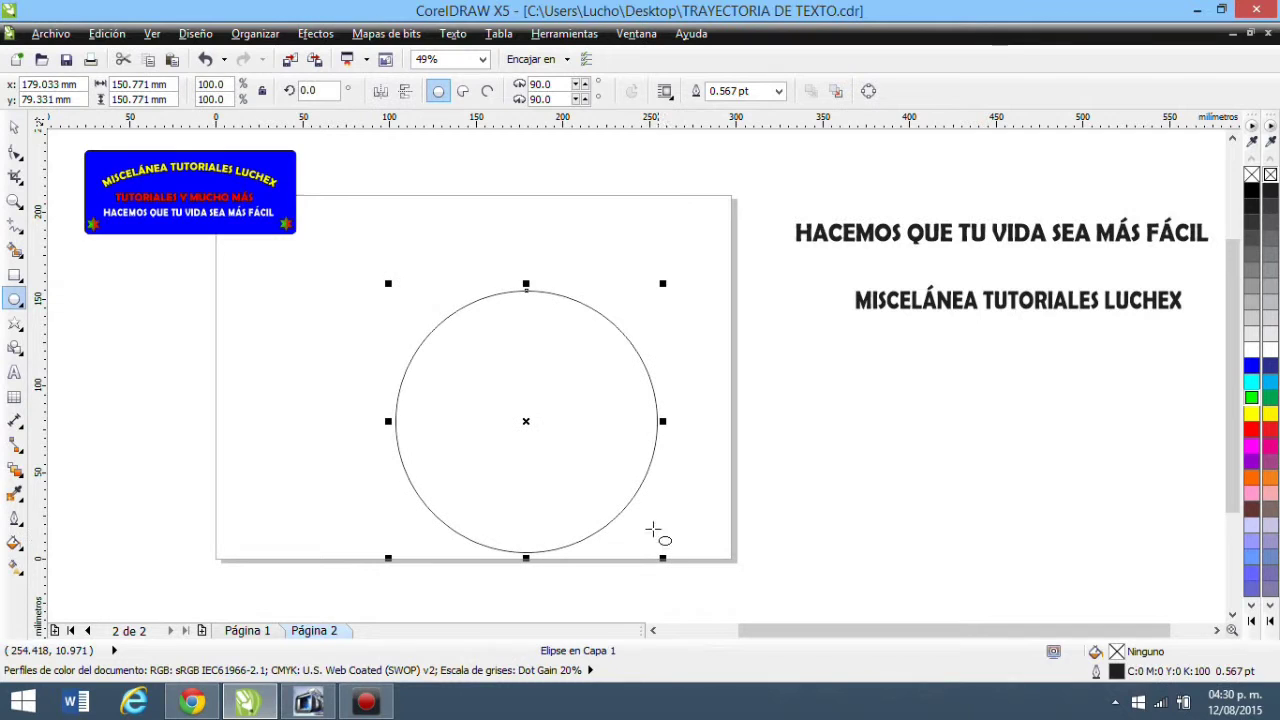
{"action": "left_click", "coordinate": [14, 127]}
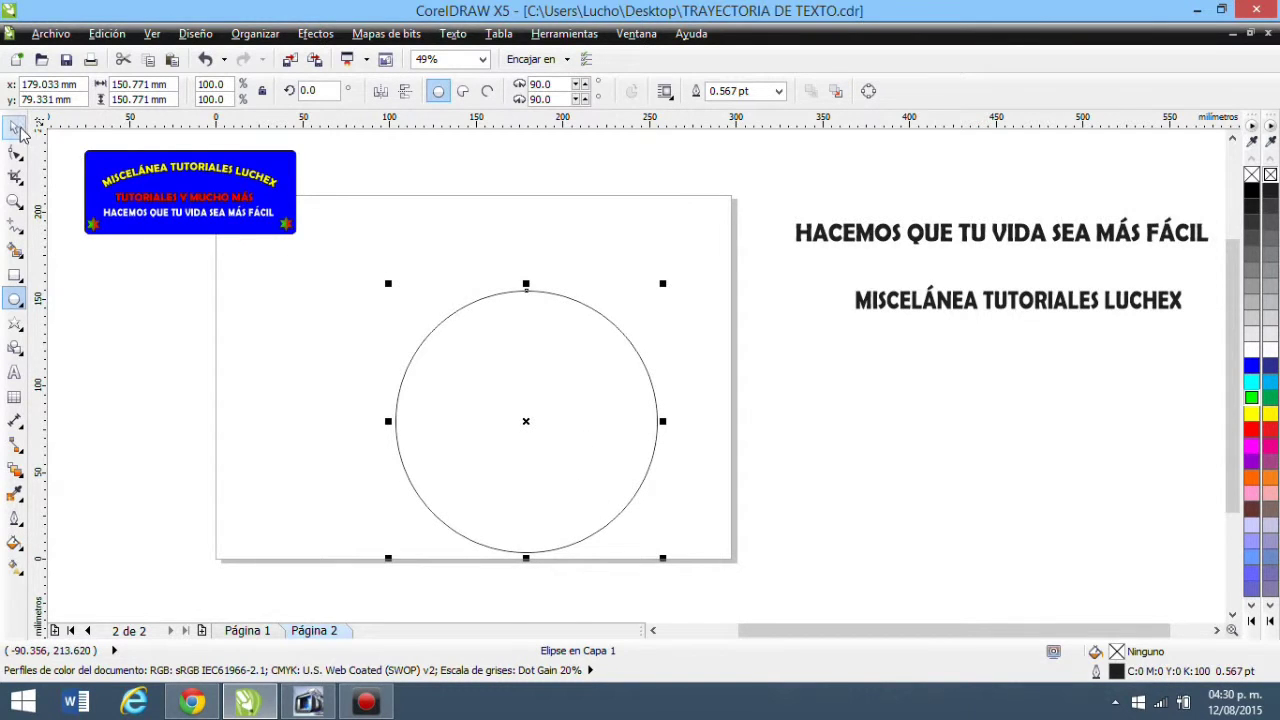
{"action": "left_click_drag", "start_coordinate": [608, 366], "coordinate": [509, 332]}
Make a smaller copy of the circle, about 112 mm in diameter, inside the first to form a ring
{"action": "left_click", "coordinate": [630, 258]}
{"action": "left_click", "coordinate": [590, 304]}
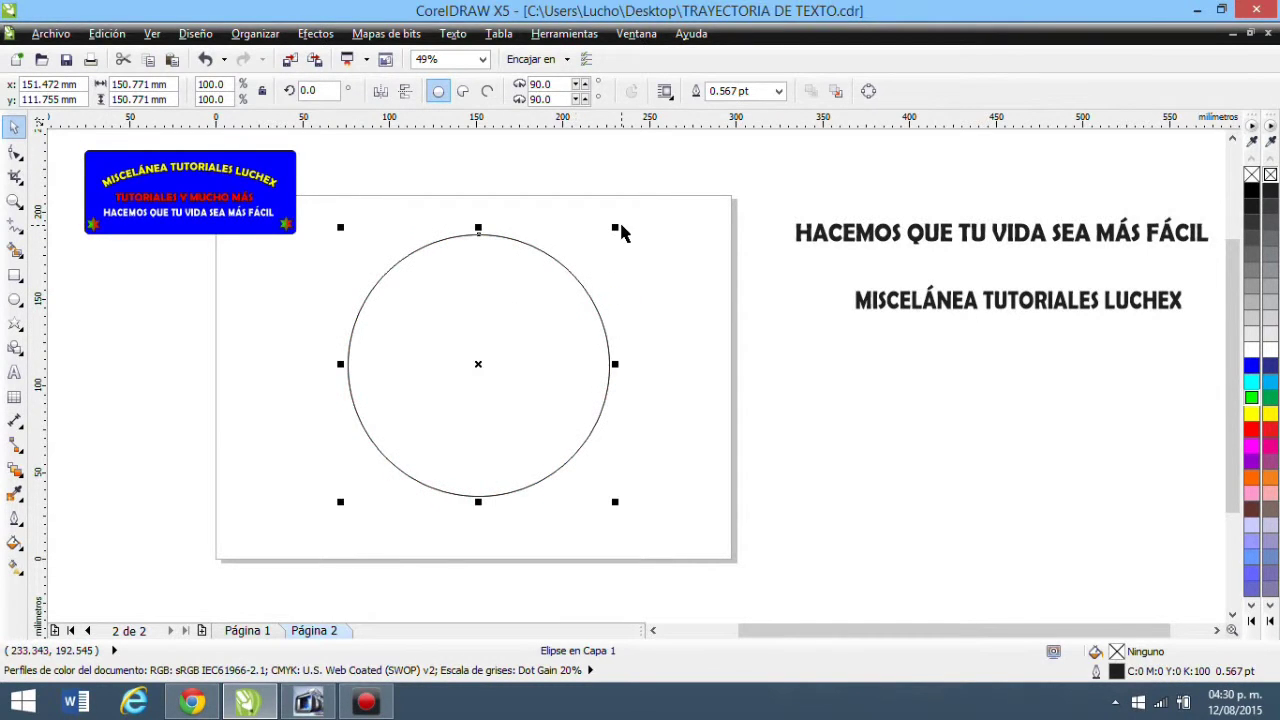
{"action": "left_click_drag", "start_coordinate": [613, 226], "coordinate": [543, 299]}
{"action": "left_click_drag", "start_coordinate": [477, 354], "coordinate": [500, 331]}
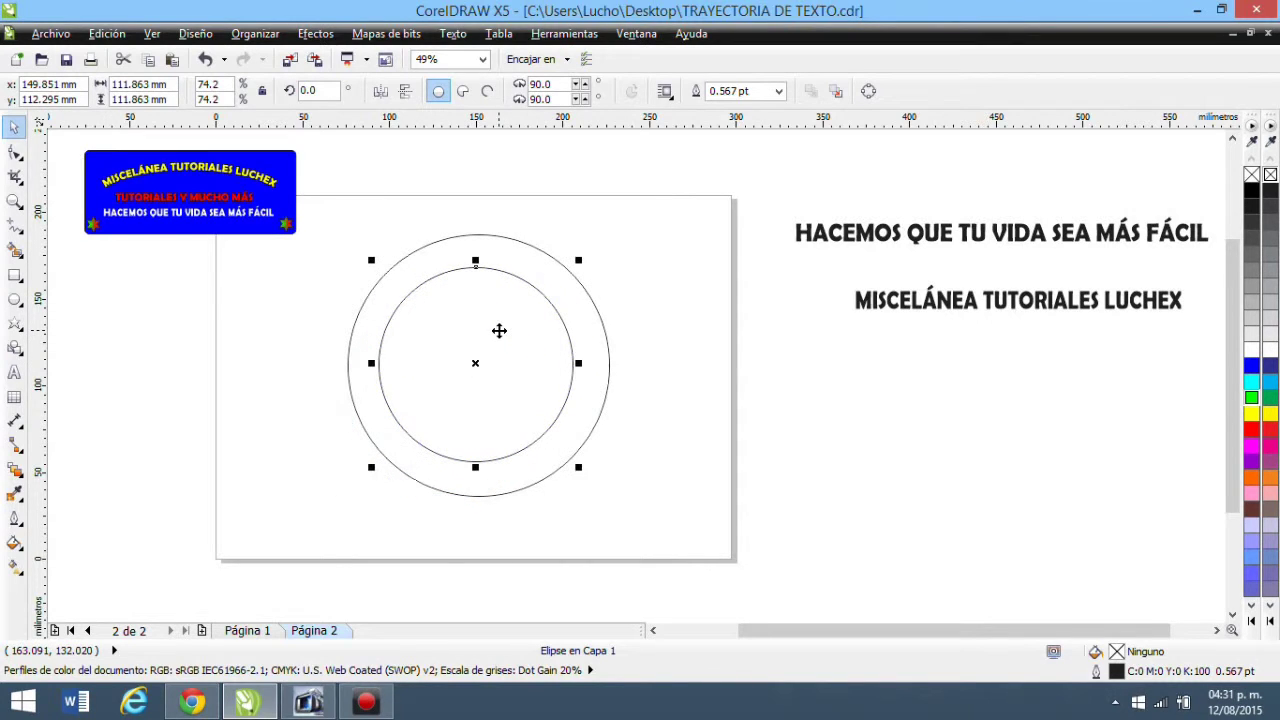
{"action": "left_click", "coordinate": [671, 359]}
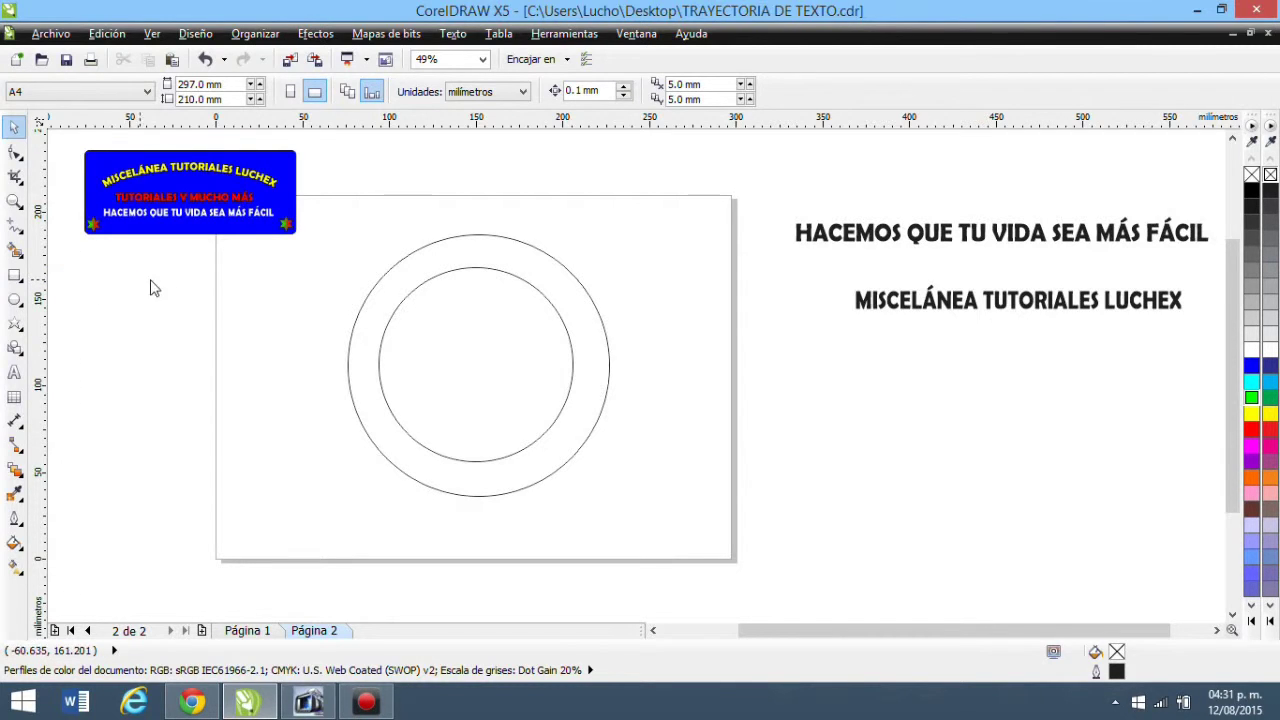
Place a vertical guideline at about 152 mm and a horizontal guideline crossing it near the centre of the circles
{"action": "left_click_drag", "start_coordinate": [367, 288], "coordinate": [478, 277]}
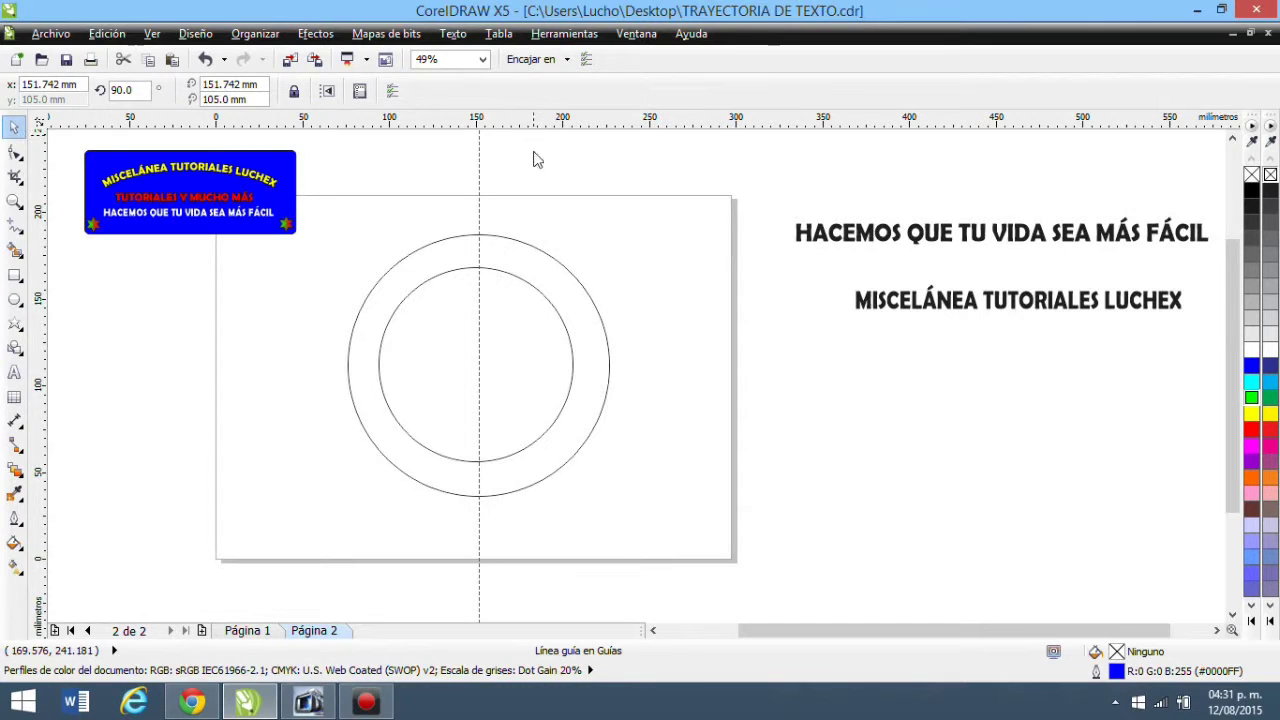
{"action": "left_click_drag", "start_coordinate": [549, 370], "coordinate": [534, 370]}
{"action": "left_click", "coordinate": [561, 291]}
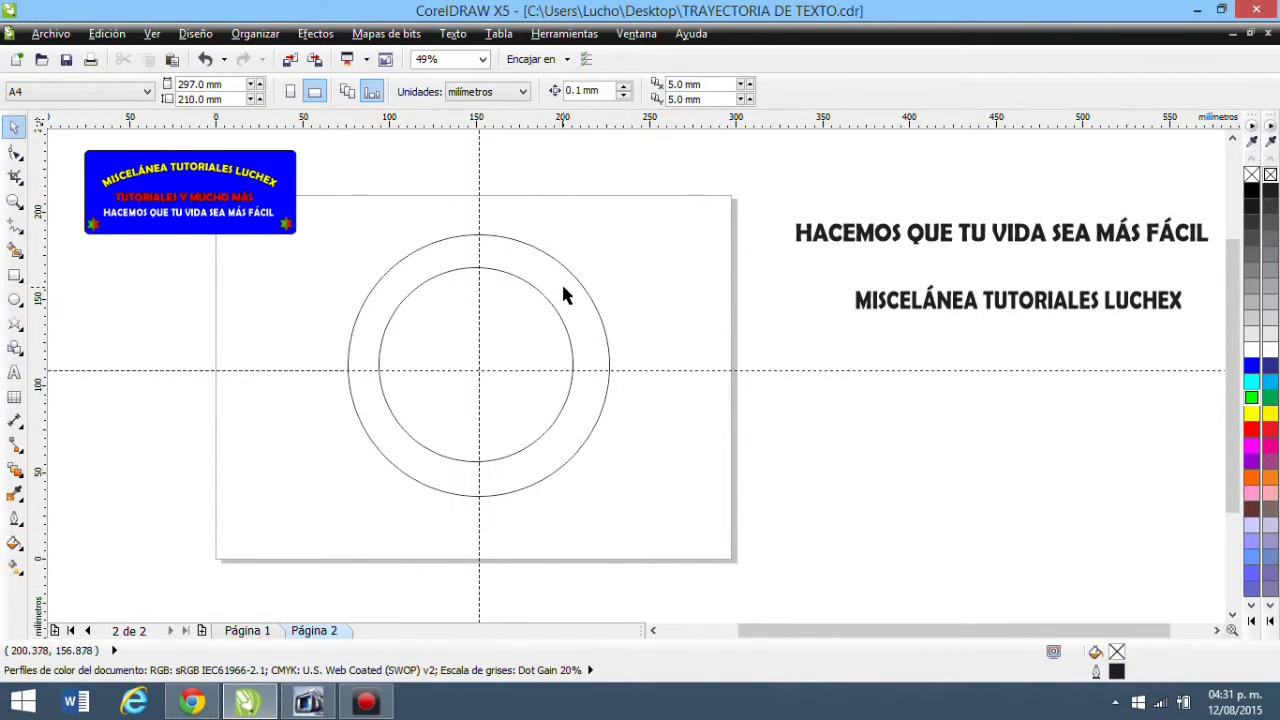
Shift both circles so that they are centred on the crossing of the two guidelines
{"action": "left_click", "coordinate": [566, 292]}
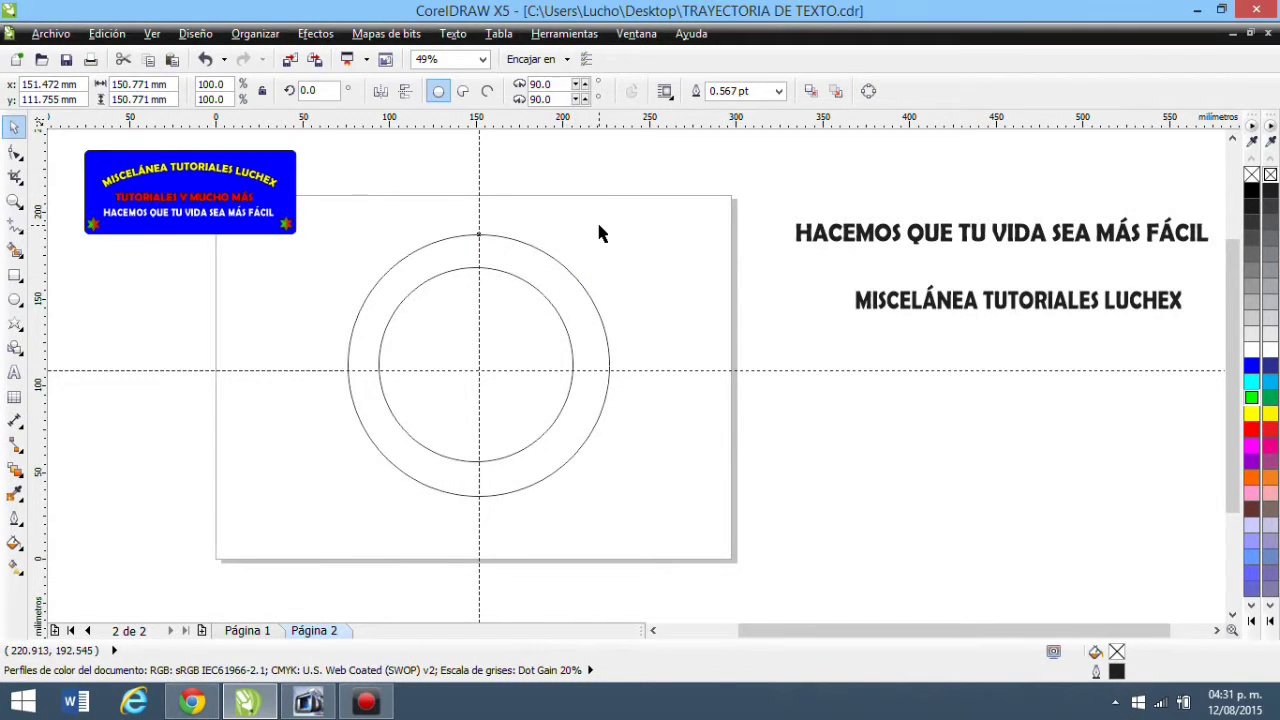
{"action": "left_click", "coordinate": [573, 273]}
{"action": "left_click", "coordinate": [580, 286]}
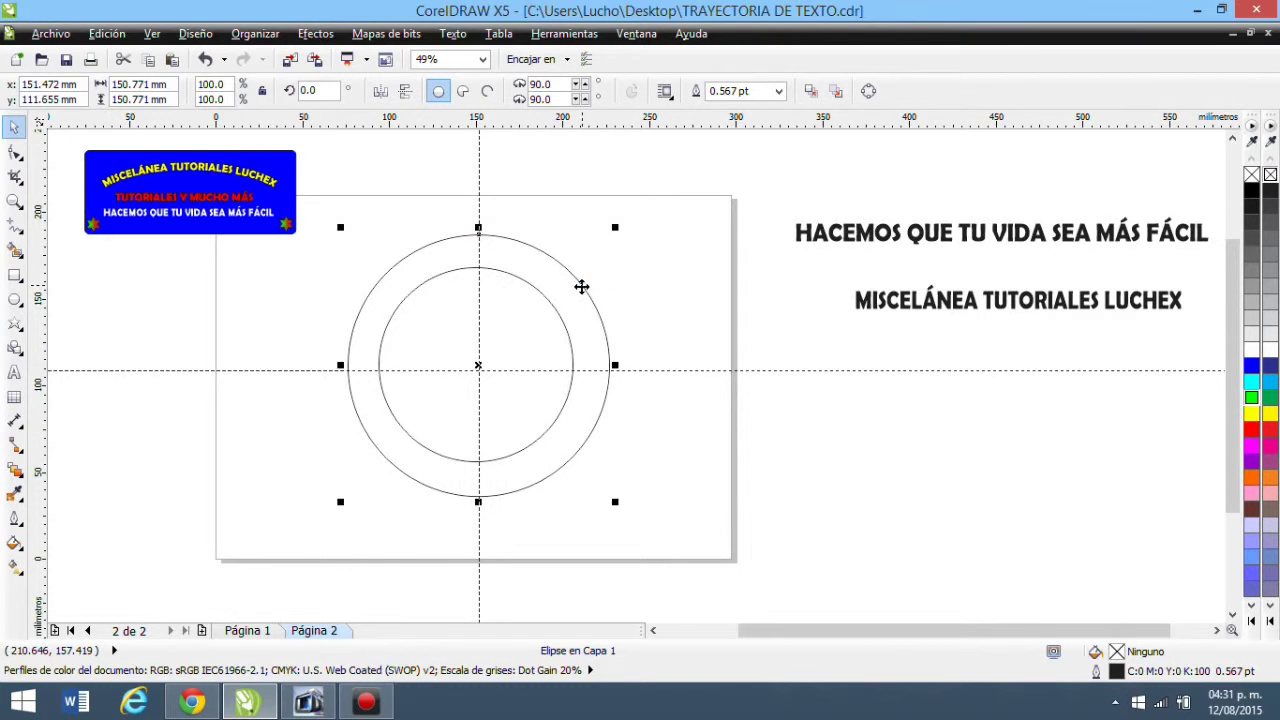
{"action": "left_click", "coordinate": [679, 293]}
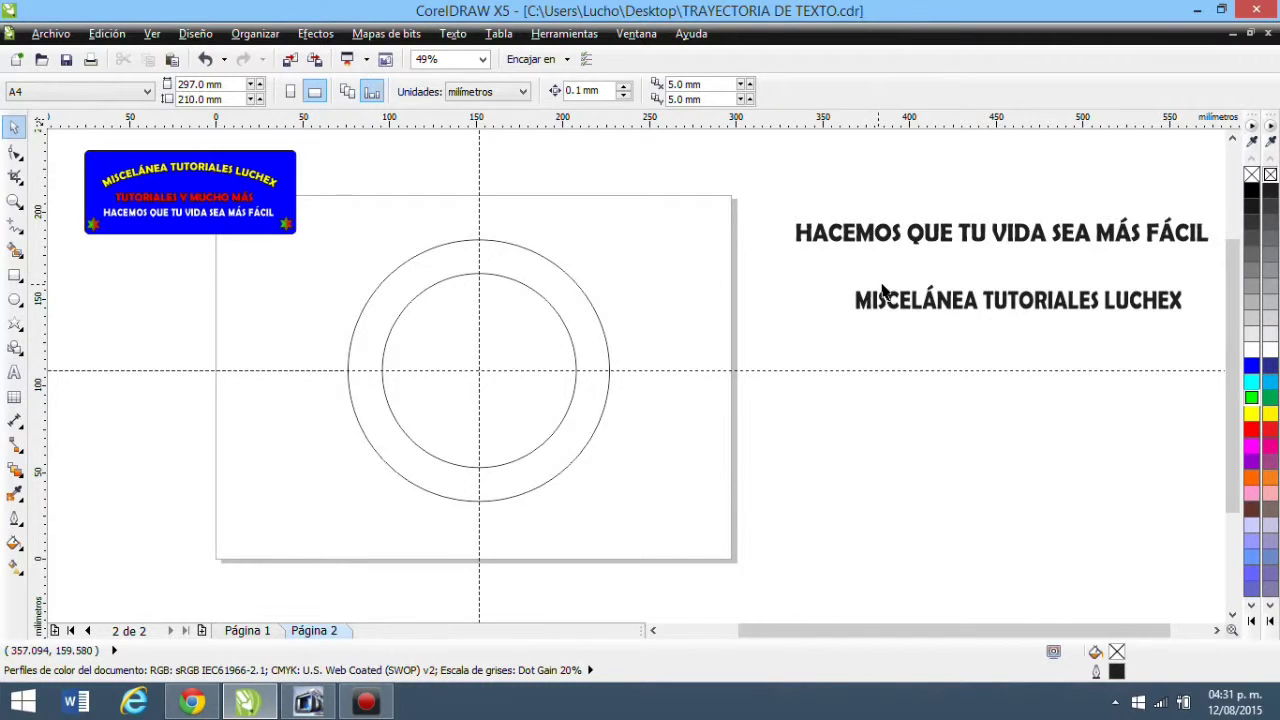
Fit the text HACEMOS QUE TU VIDA SEA MÁS FÁCIL to the lower half of the outer circle, offset about -11.5 mm
{"action": "left_click_drag", "start_coordinate": [930, 240], "coordinate": [767, 247]}
{"action": "left_click", "coordinate": [766, 240]}
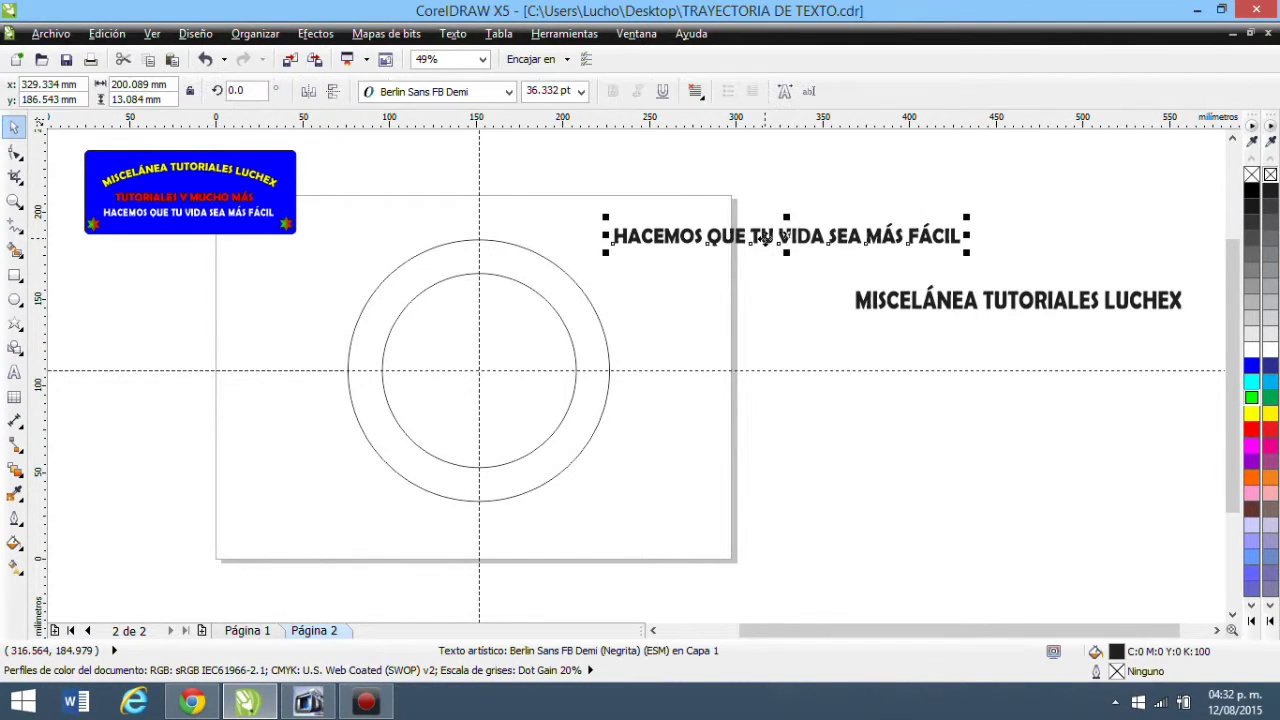
{"action": "left_click", "coordinate": [453, 36]}
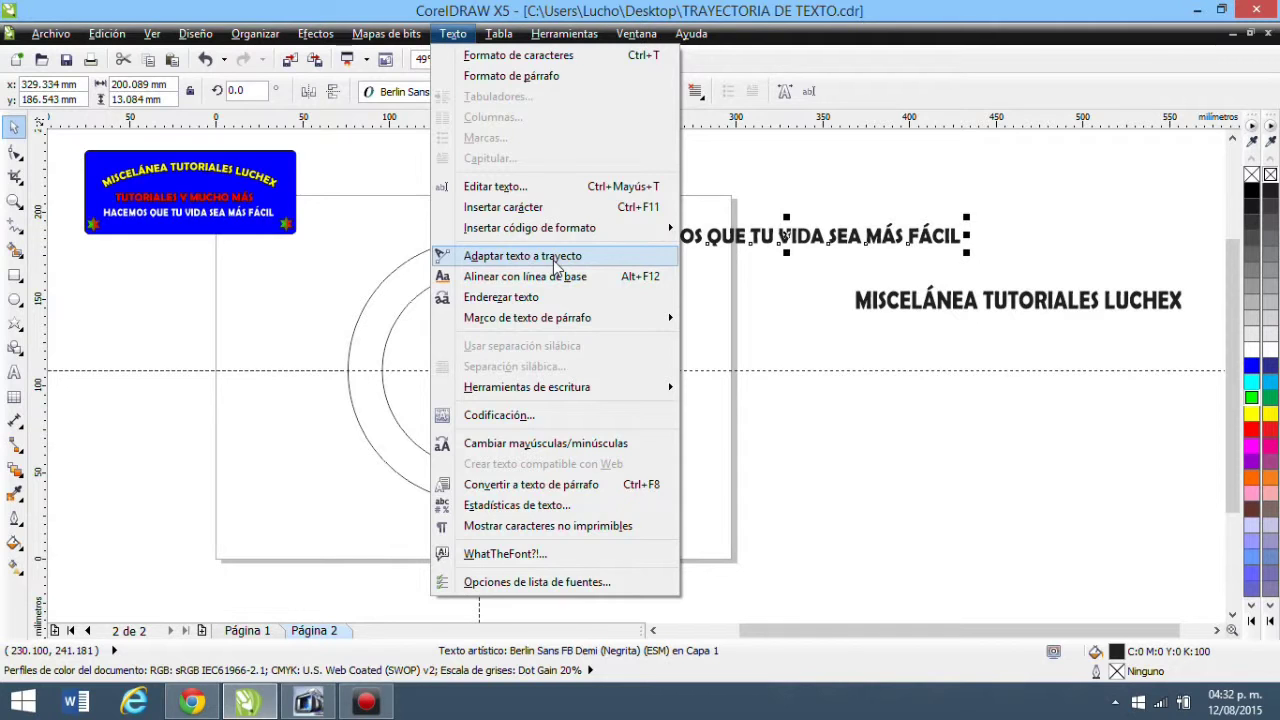
{"action": "left_click", "coordinate": [556, 262]}
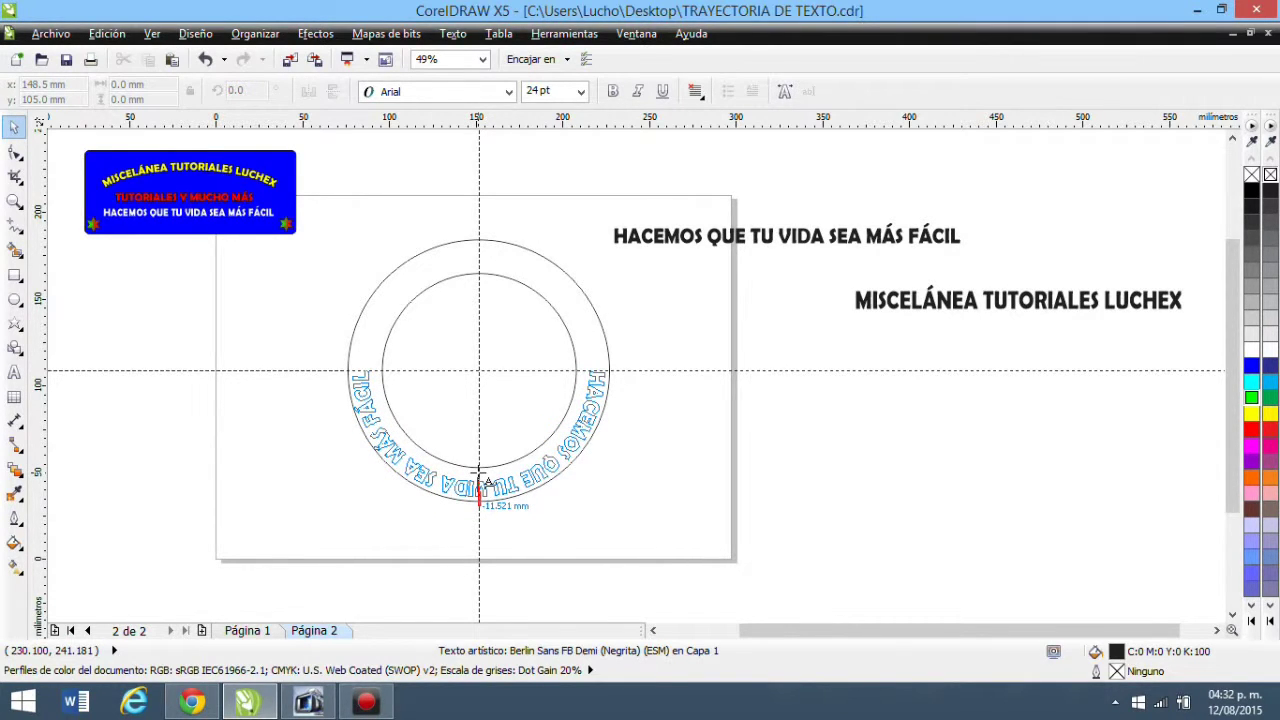
{"action": "left_click", "coordinate": [479, 478]}
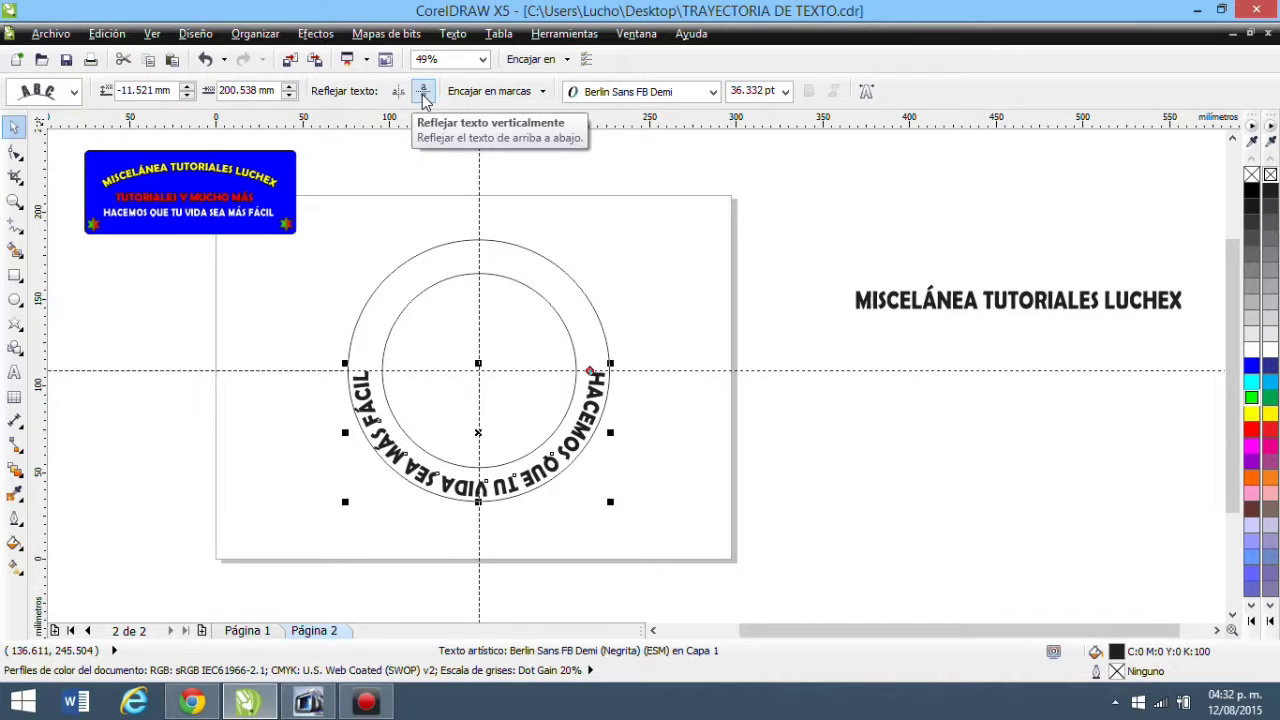
Mirror the lower curved text vertically and horizontally so that it reads upright along the bottom of the ring
{"action": "left_click", "coordinate": [423, 93]}
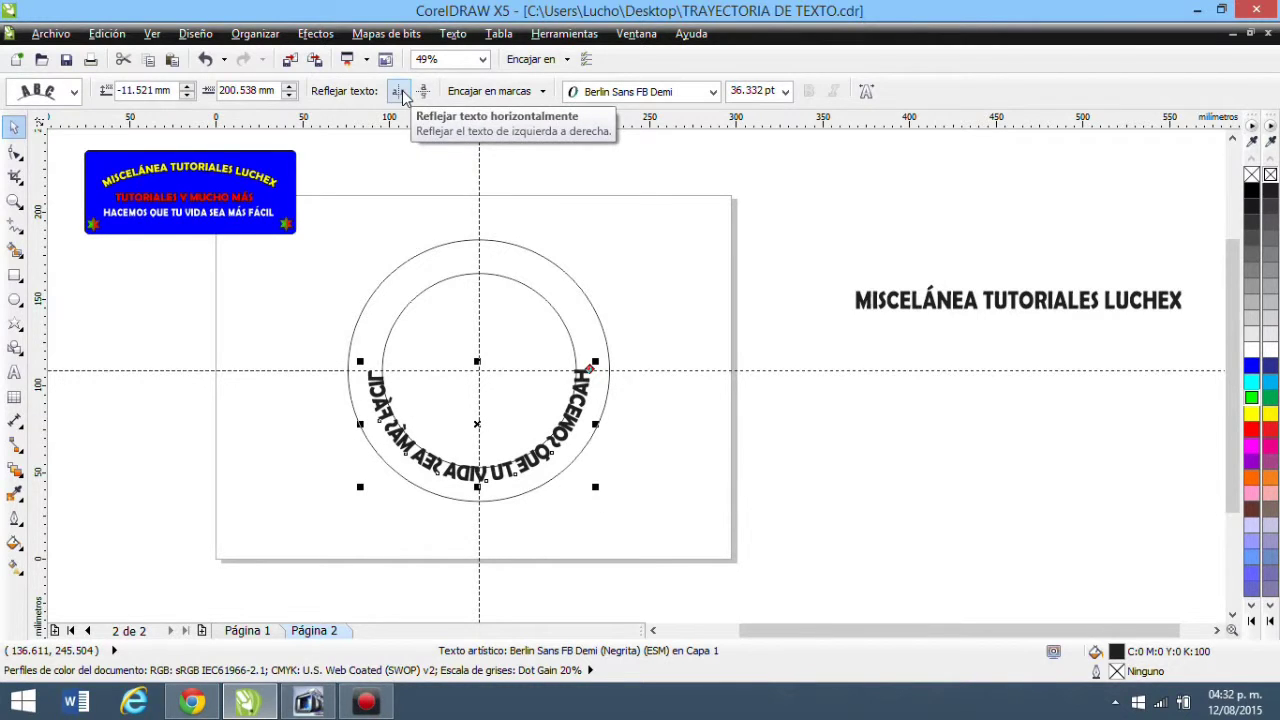
{"action": "left_click", "coordinate": [398, 92]}
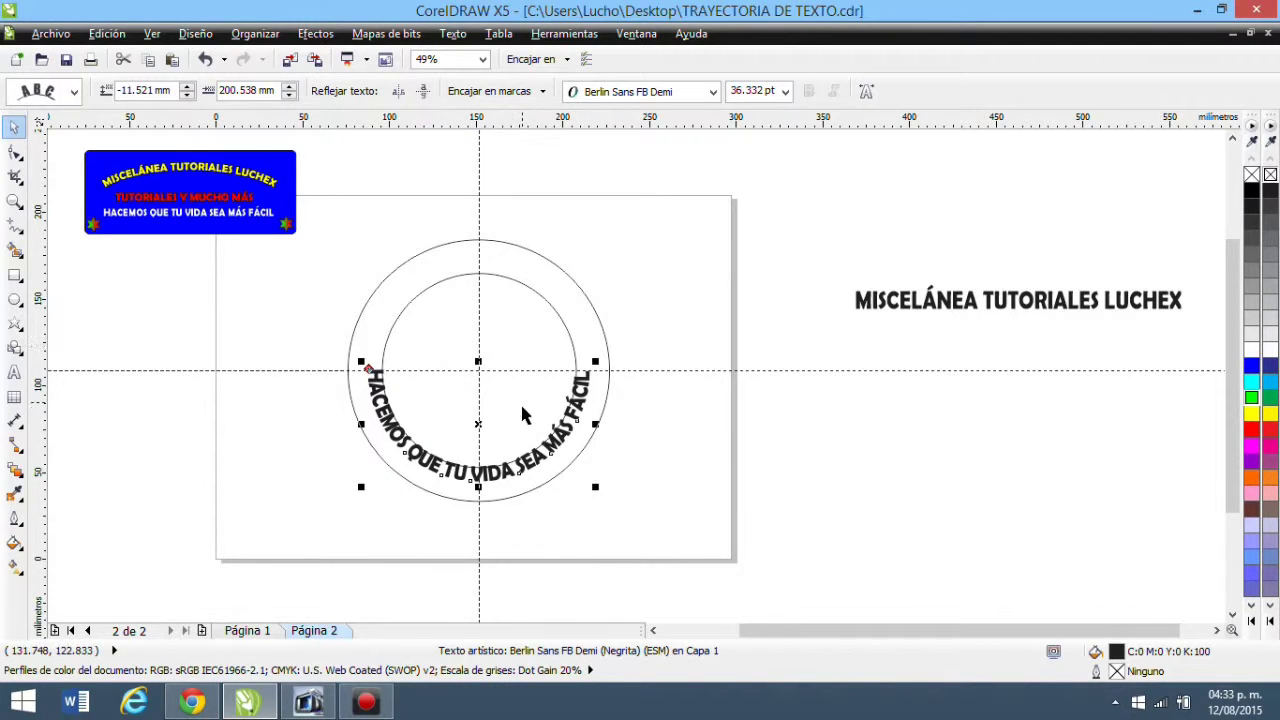
{"action": "left_click", "coordinate": [636, 421]}
Move the lower curved text outward into the ring, to a distance of -6.35 mm from the path
{"action": "left_click", "coordinate": [550, 455]}
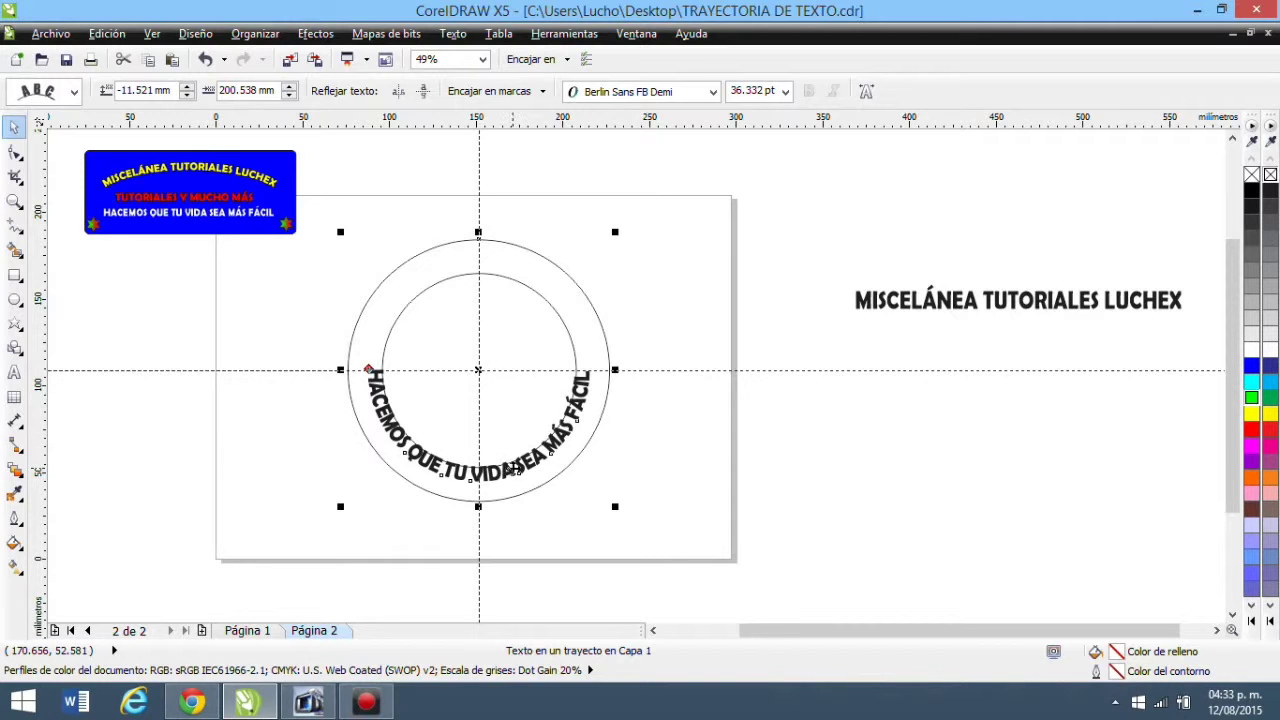
{"action": "key", "text": "Escape"}
{"action": "left_click_drag", "start_coordinate": [515, 472], "coordinate": [516, 479]}
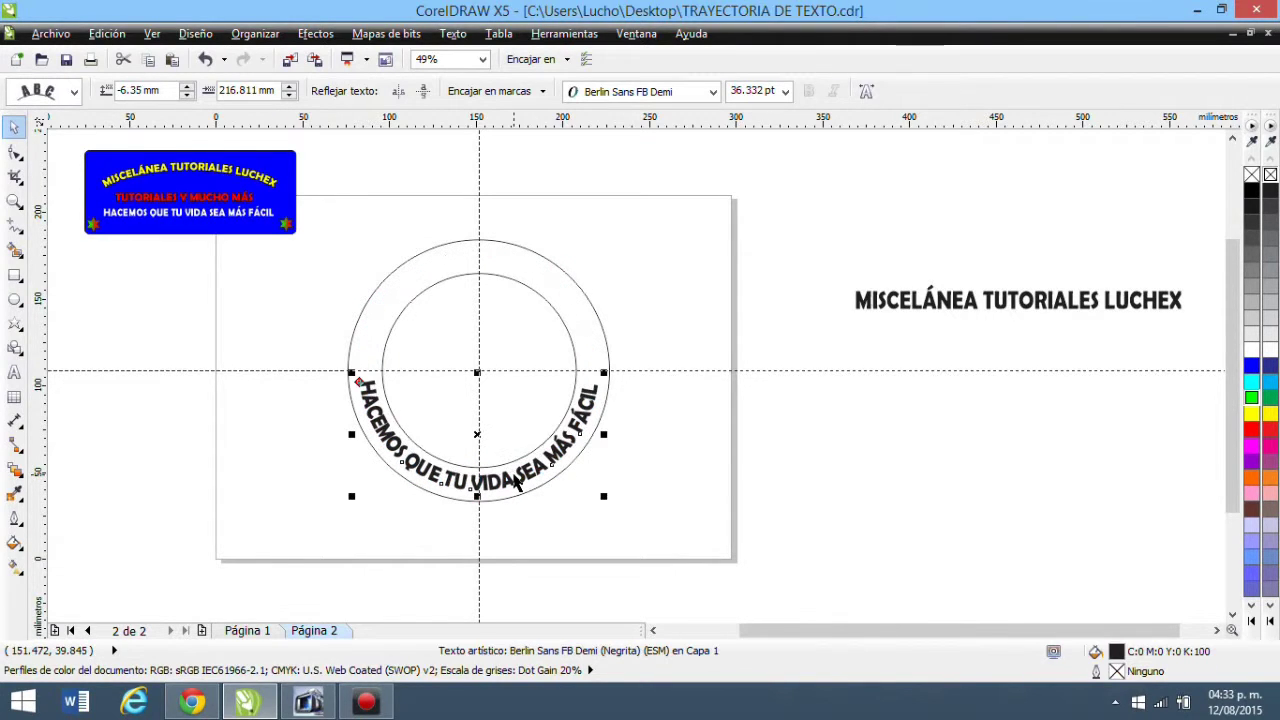
{"action": "left_click", "coordinate": [668, 476]}
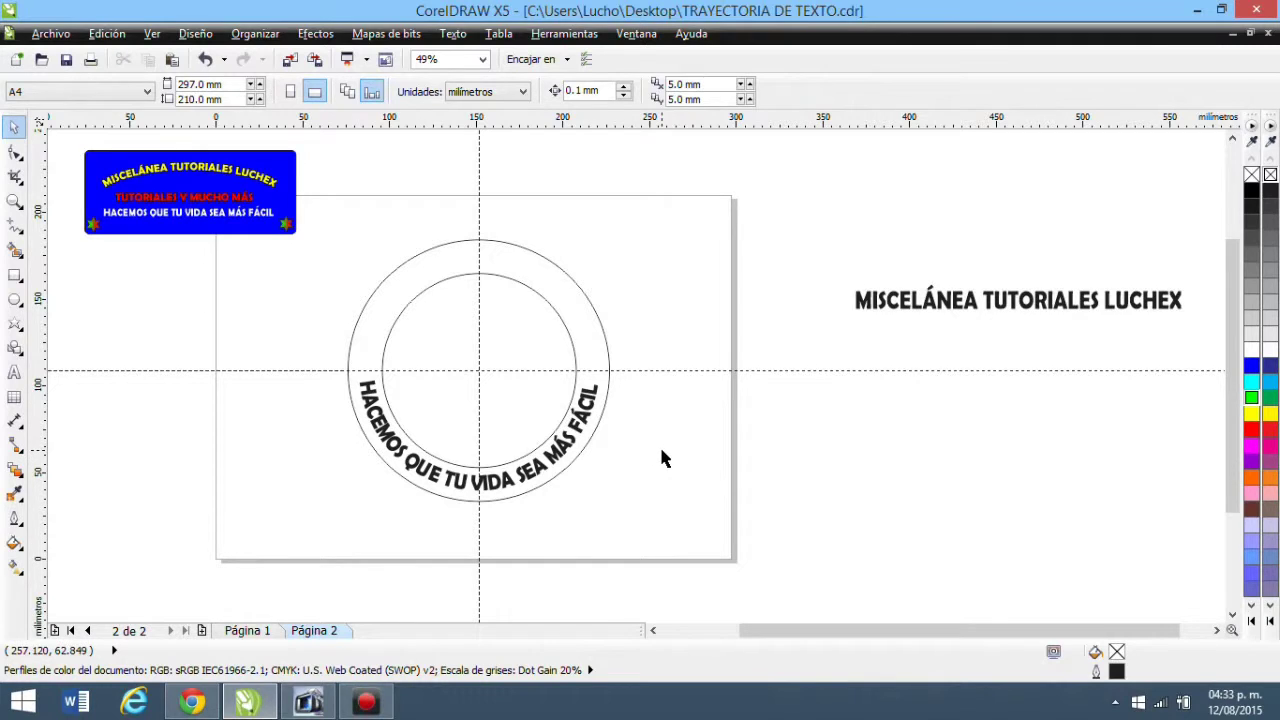
Fit the text MISCELÁNEA TUTORIALES LUCHEX to the upper half of the outer circle, inside the ring, offset about -13.7 mm
{"action": "left_click", "coordinate": [886, 302]}
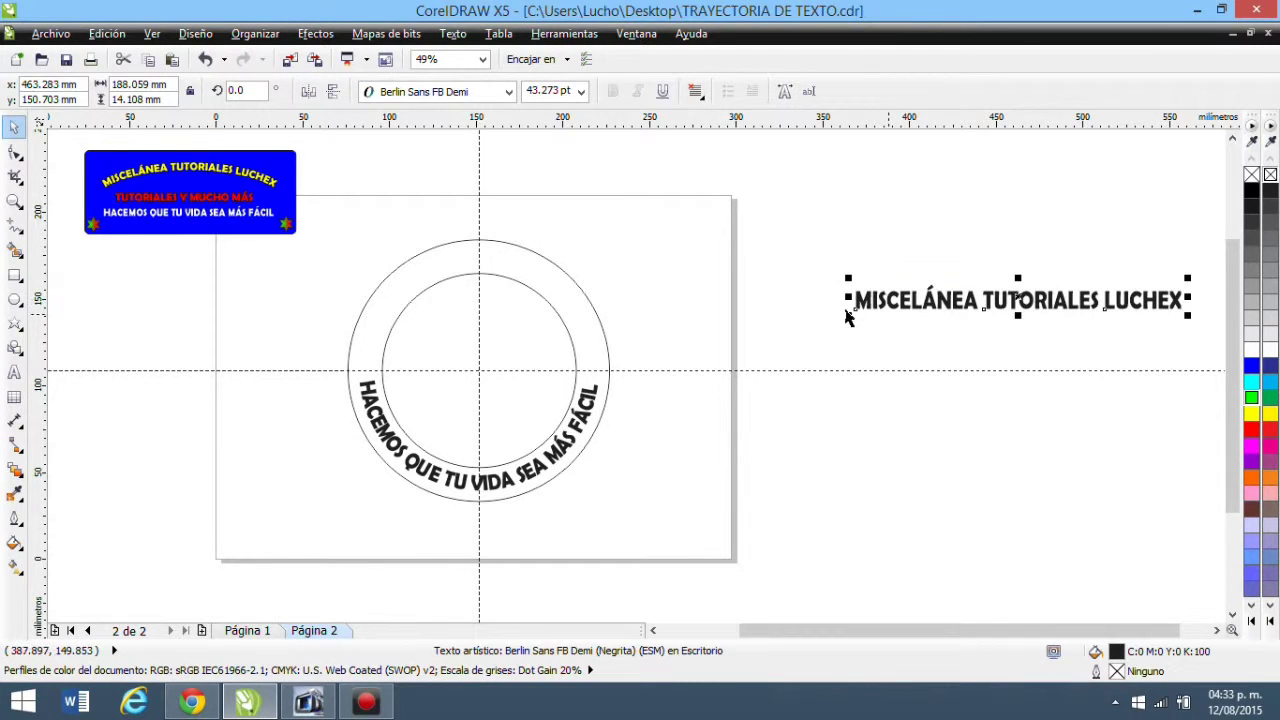
{"action": "left_click", "coordinate": [453, 34]}
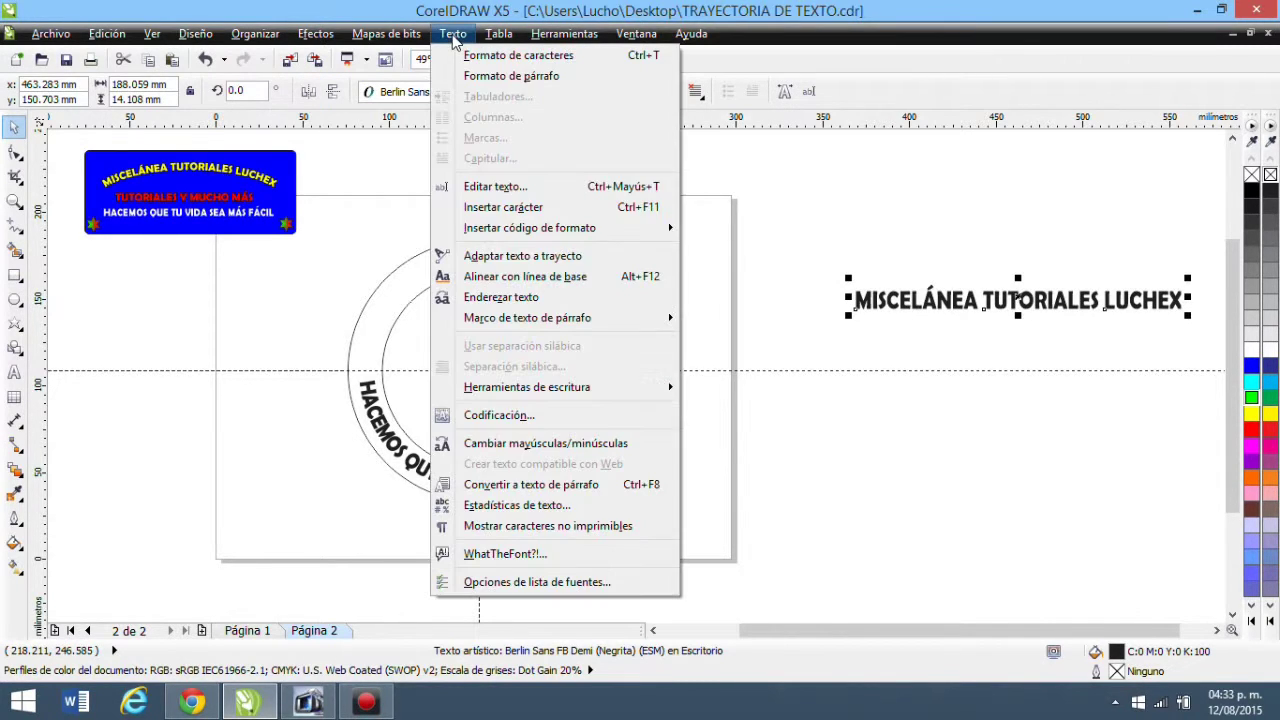
{"action": "left_click", "coordinate": [513, 258]}
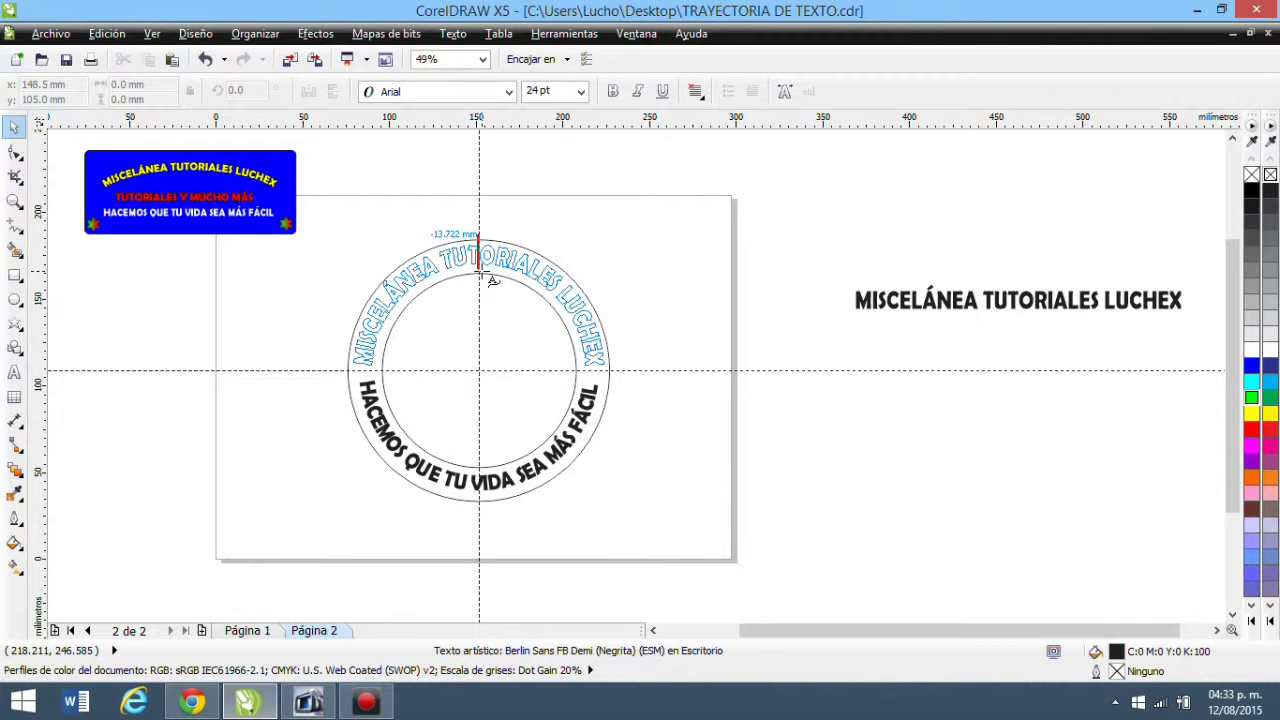
{"action": "left_click", "coordinate": [484, 274]}
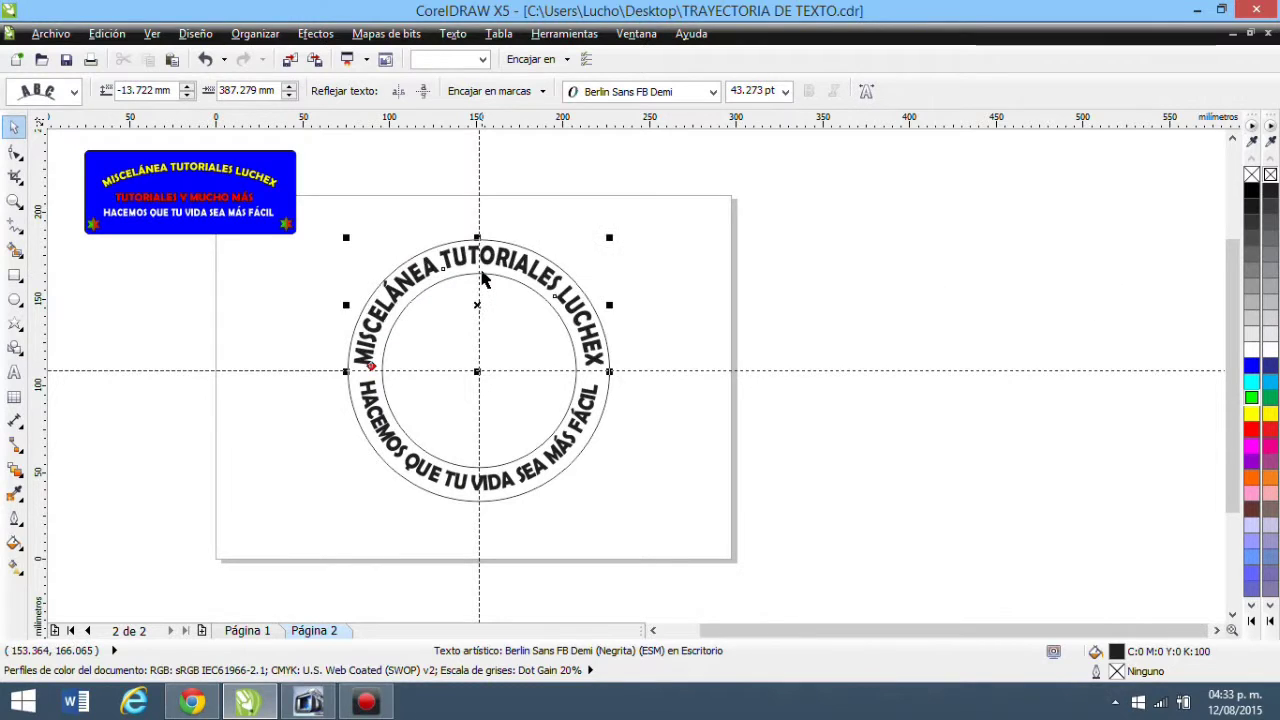
{"action": "left_click", "coordinate": [656, 268]}
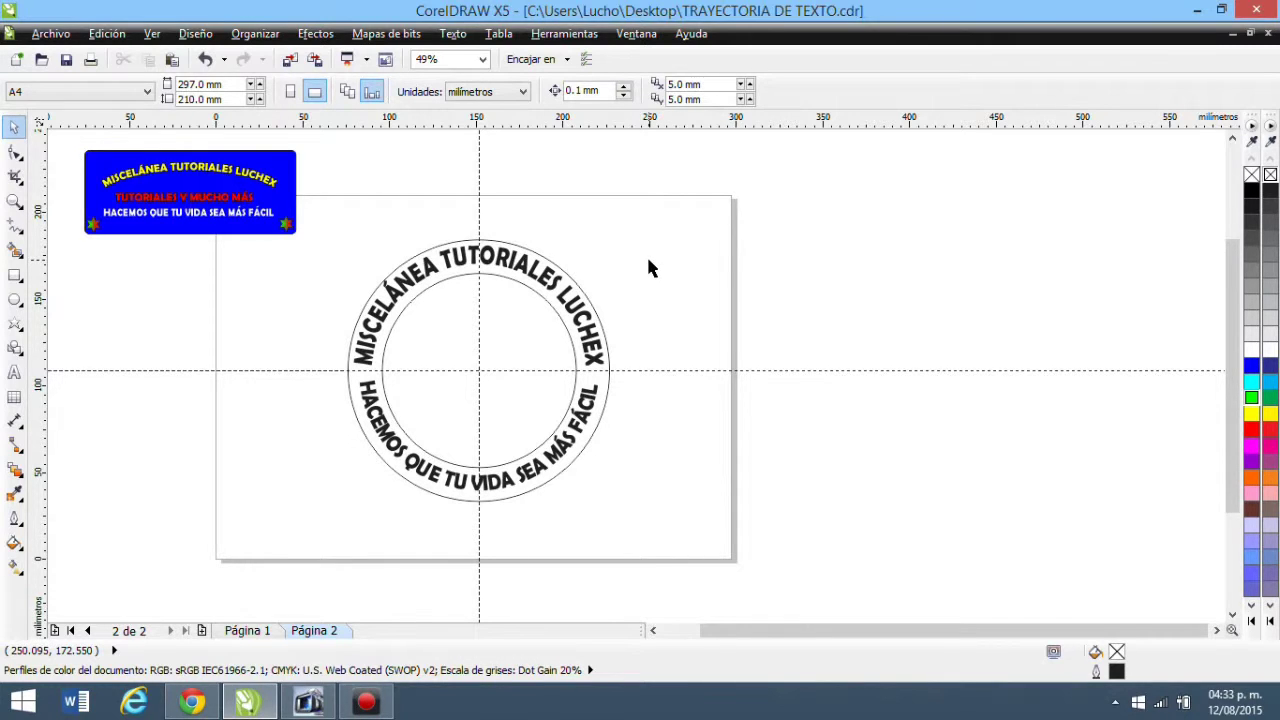
Break both curved texts apart from the outer circle
{"action": "left_click", "coordinate": [512, 275]}
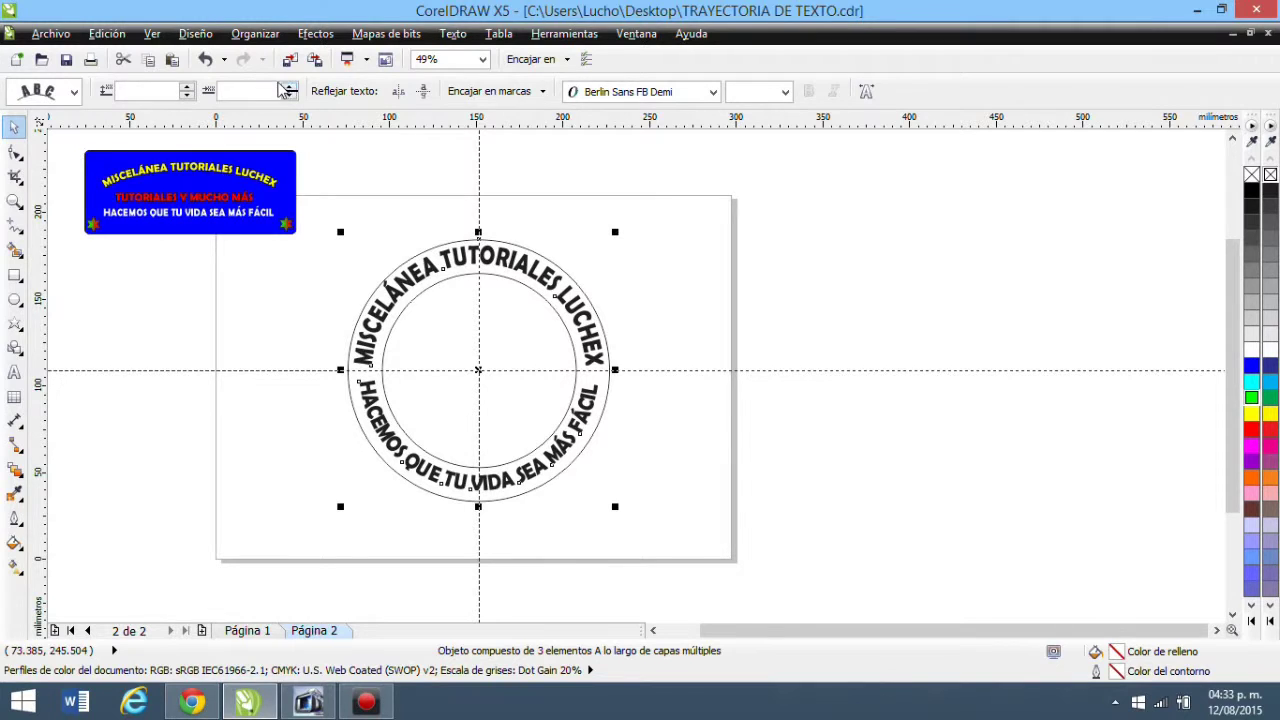
{"action": "left_click", "coordinate": [241, 36]}
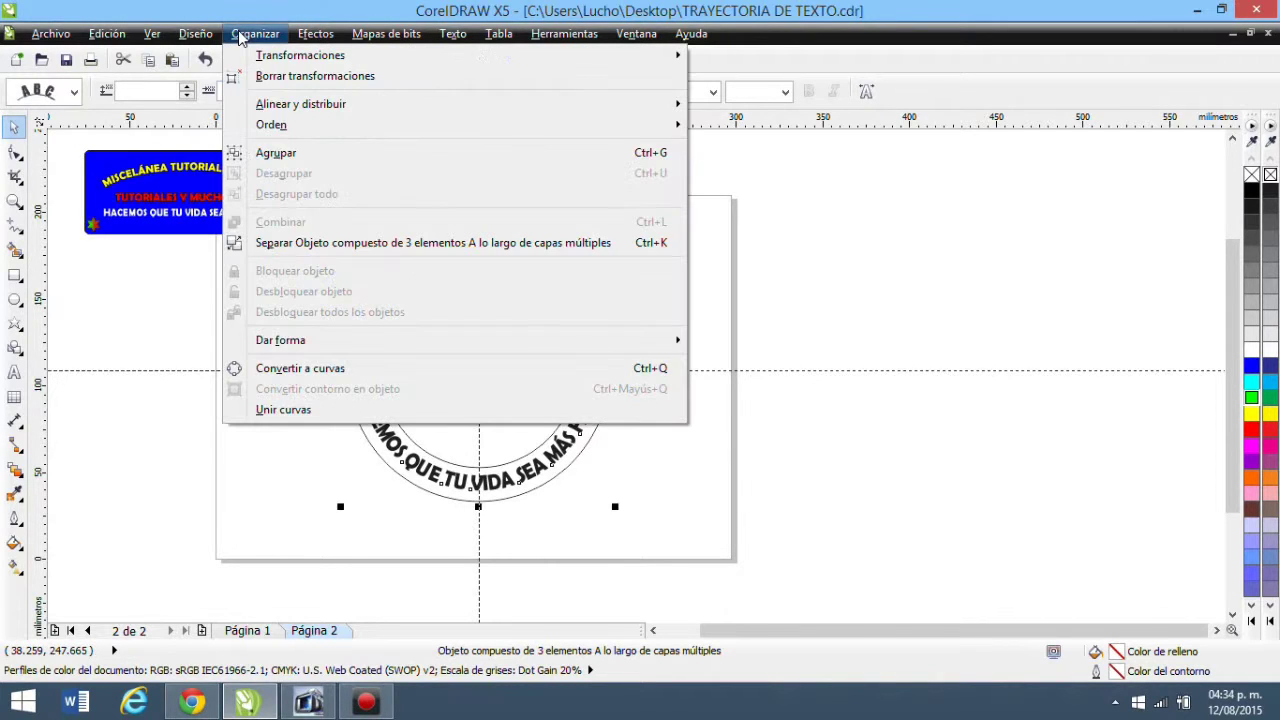
{"action": "left_click", "coordinate": [322, 250]}
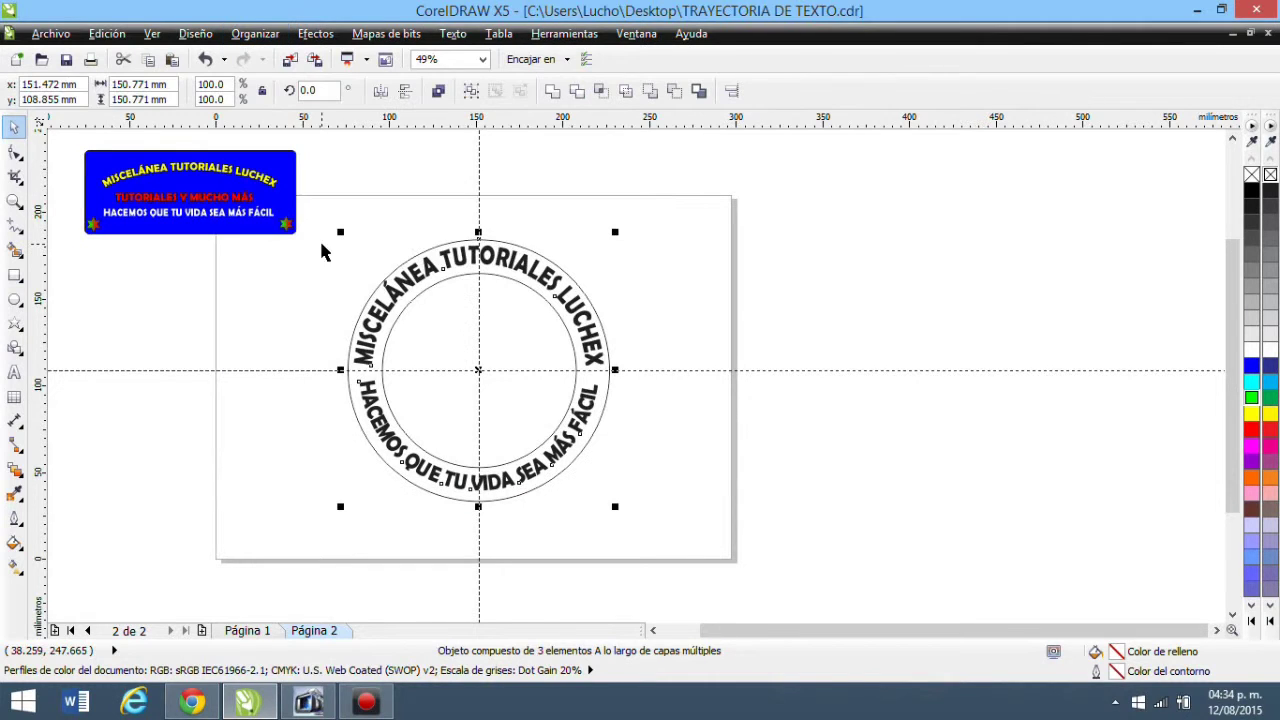
{"action": "left_click", "coordinate": [538, 308]}
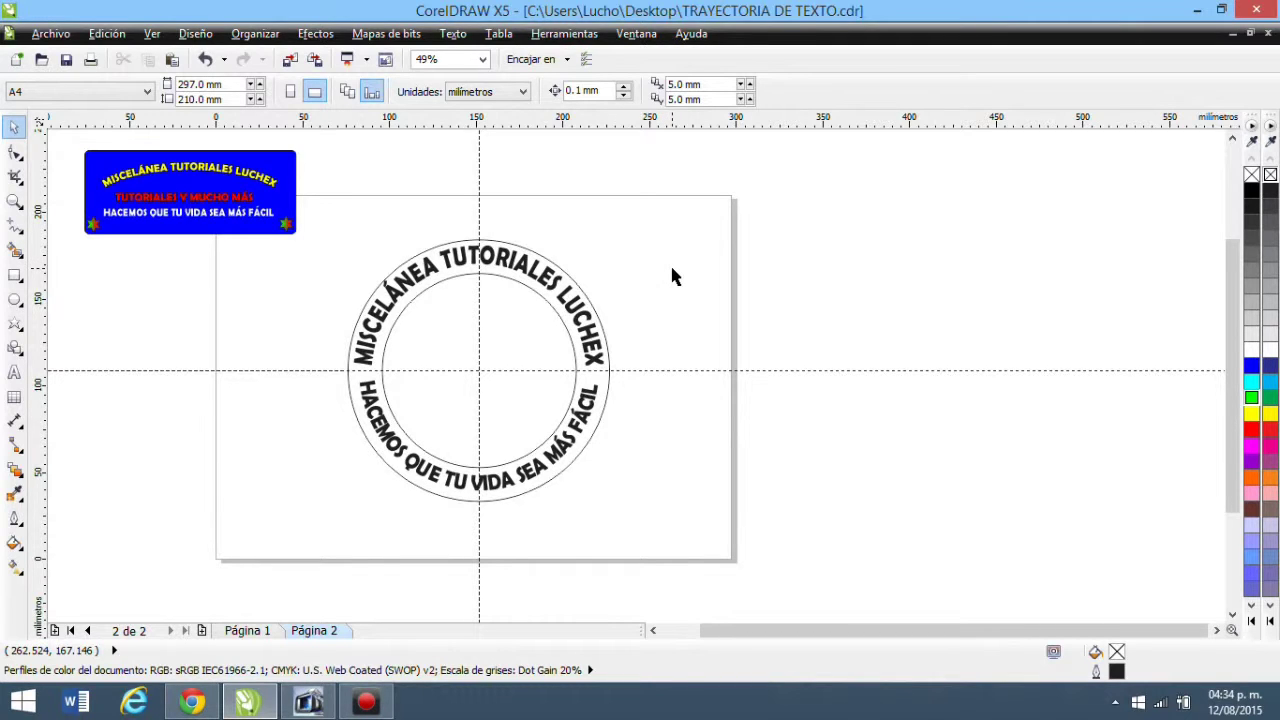
Fill the inner circle with yellow and the outer circle with blue
{"action": "left_click", "coordinate": [465, 322]}
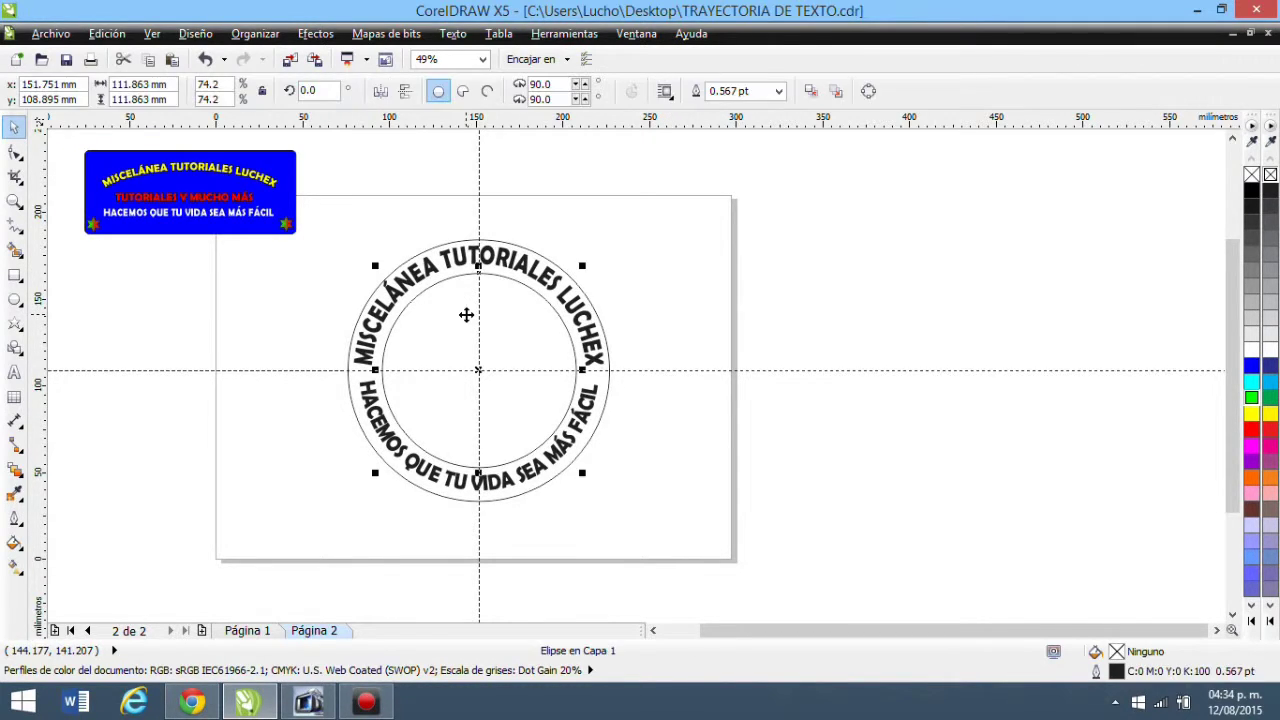
{"action": "left_click", "coordinate": [1252, 414]}
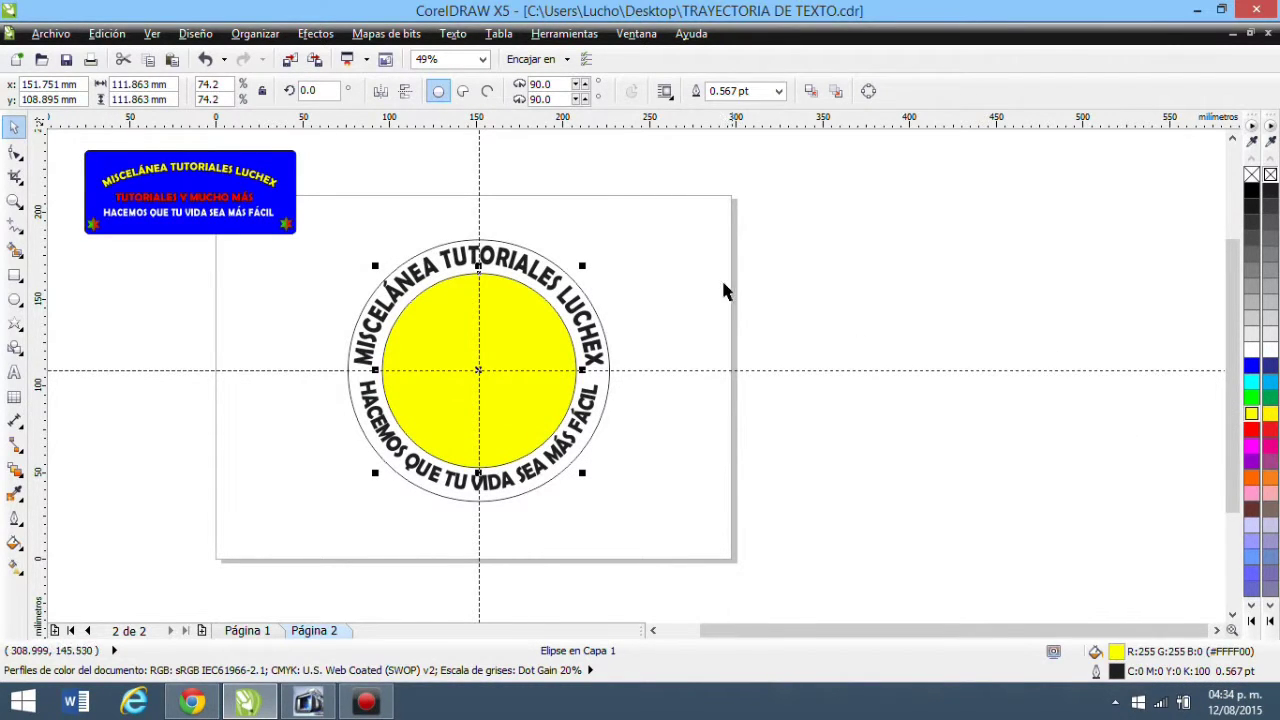
{"action": "left_click", "coordinate": [640, 360]}
{"action": "left_click", "coordinate": [603, 388]}
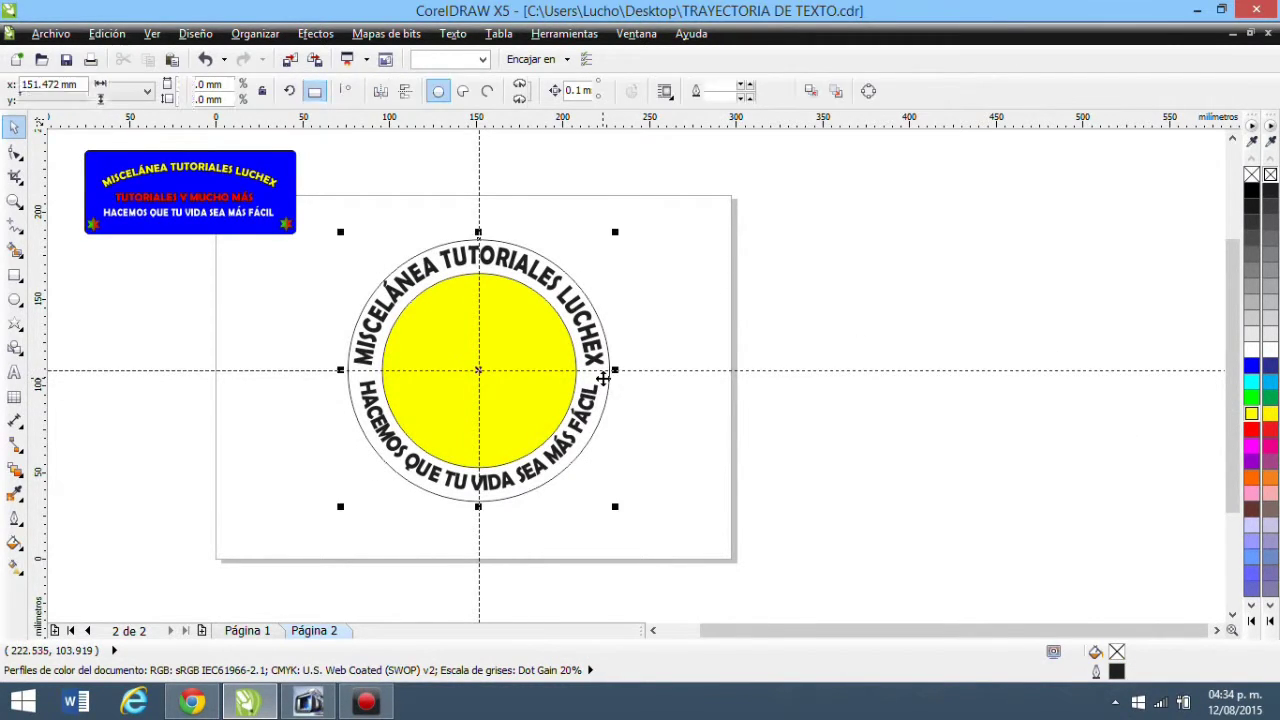
{"action": "left_click", "coordinate": [1251, 367]}
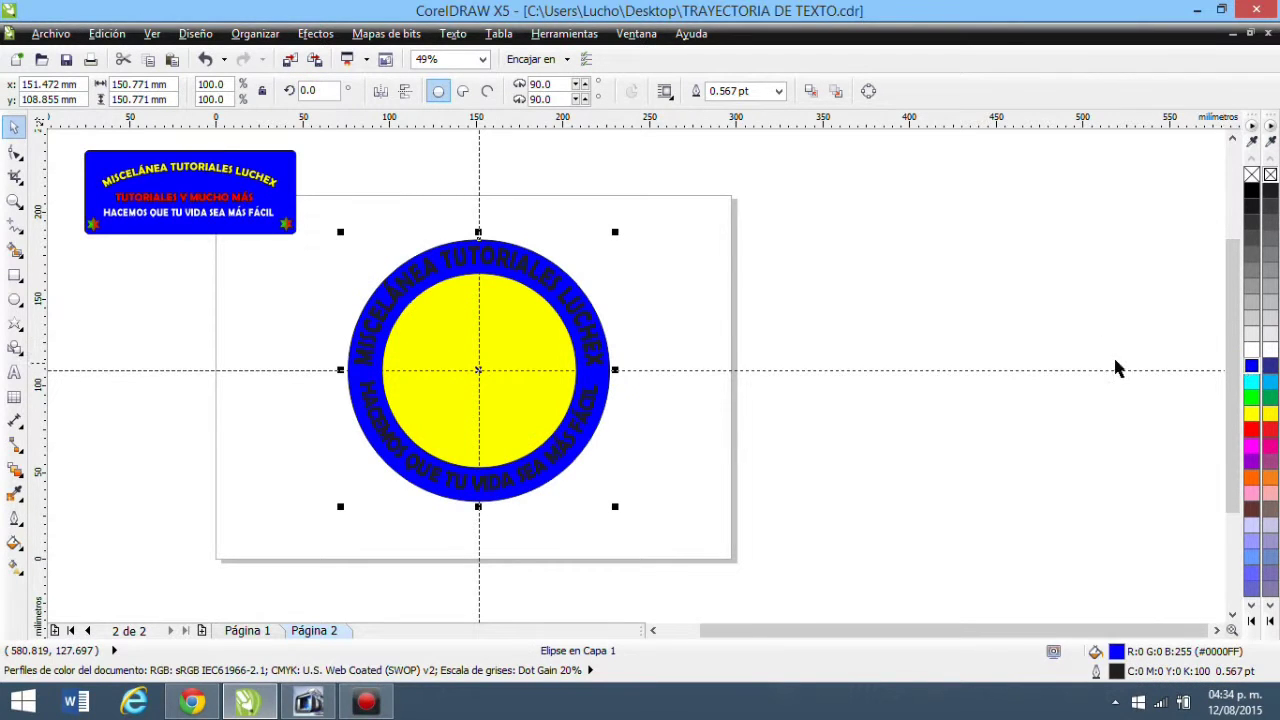
{"action": "left_click", "coordinate": [886, 292]}
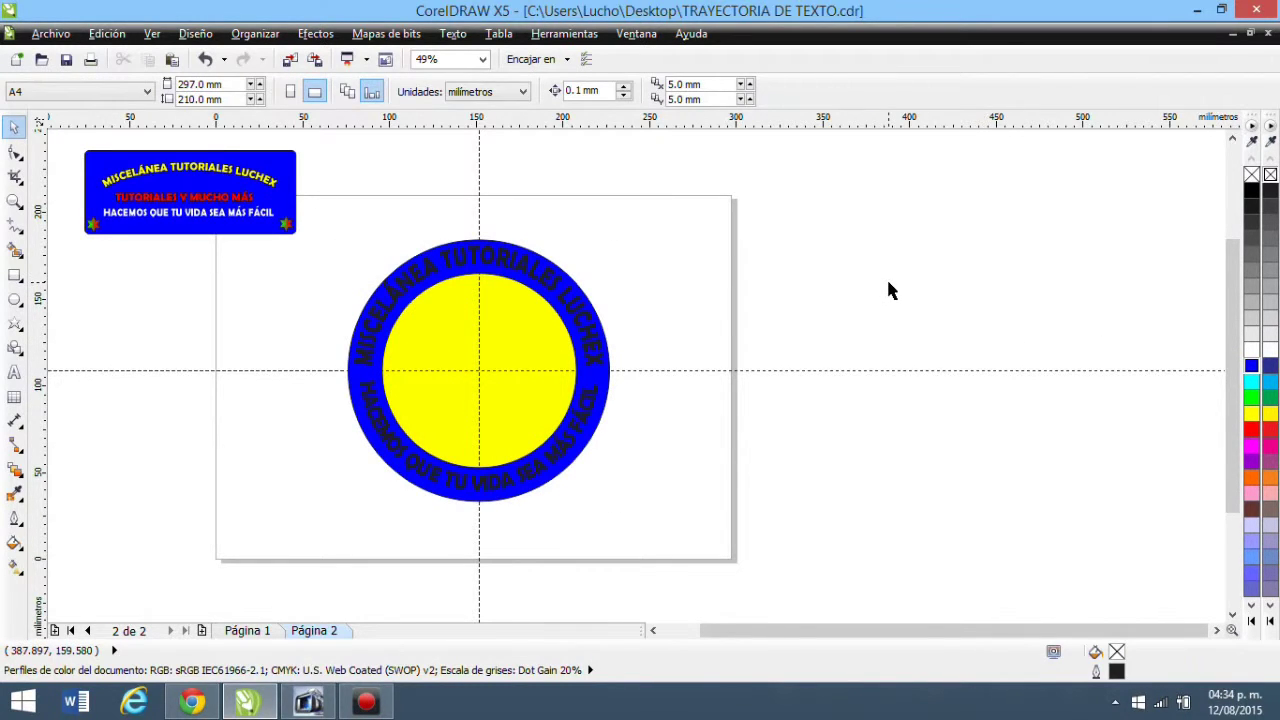
Fill both curved texts in the blue ring with white
{"action": "left_click", "coordinate": [551, 286]}
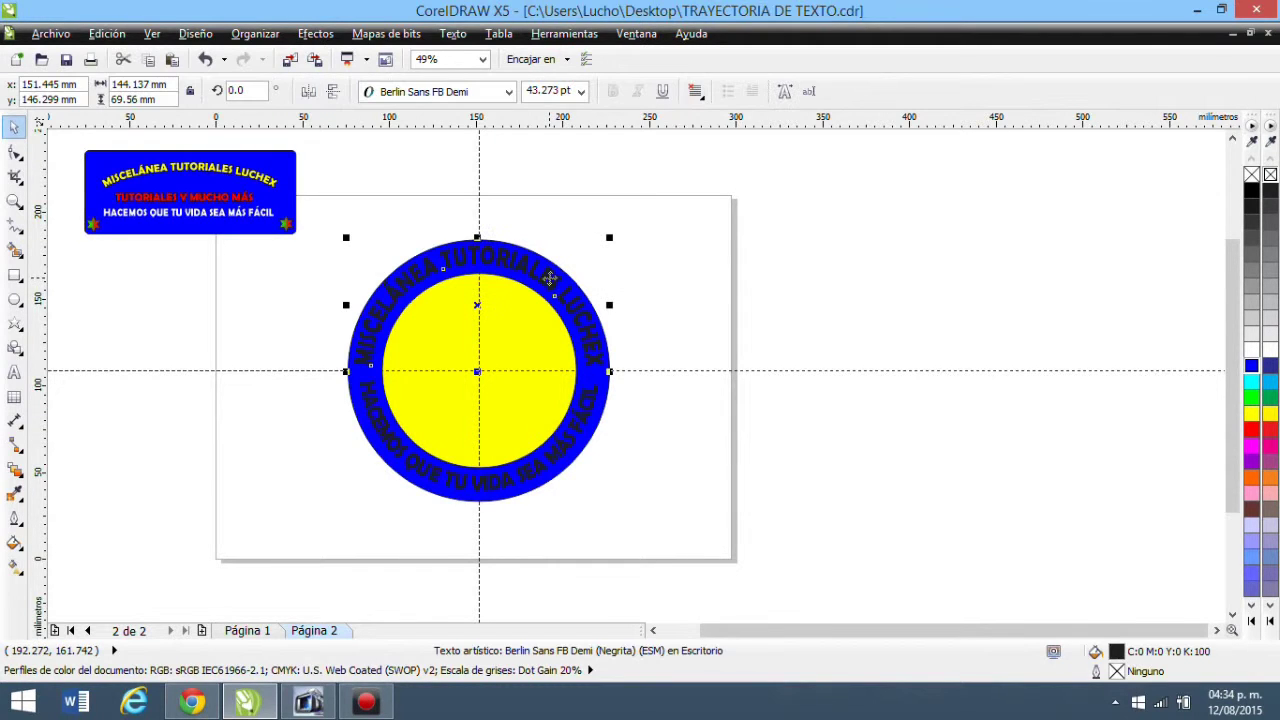
{"action": "left_click", "coordinate": [1255, 353]}
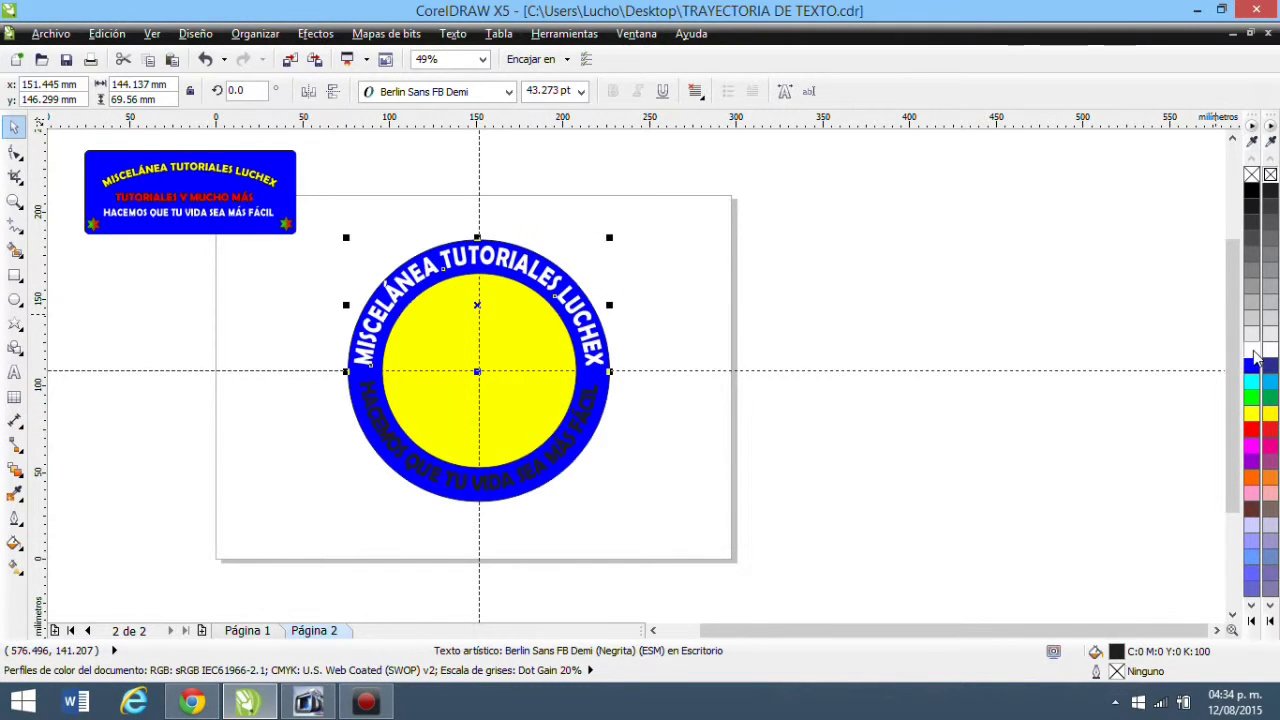
{"action": "left_click", "coordinate": [580, 426]}
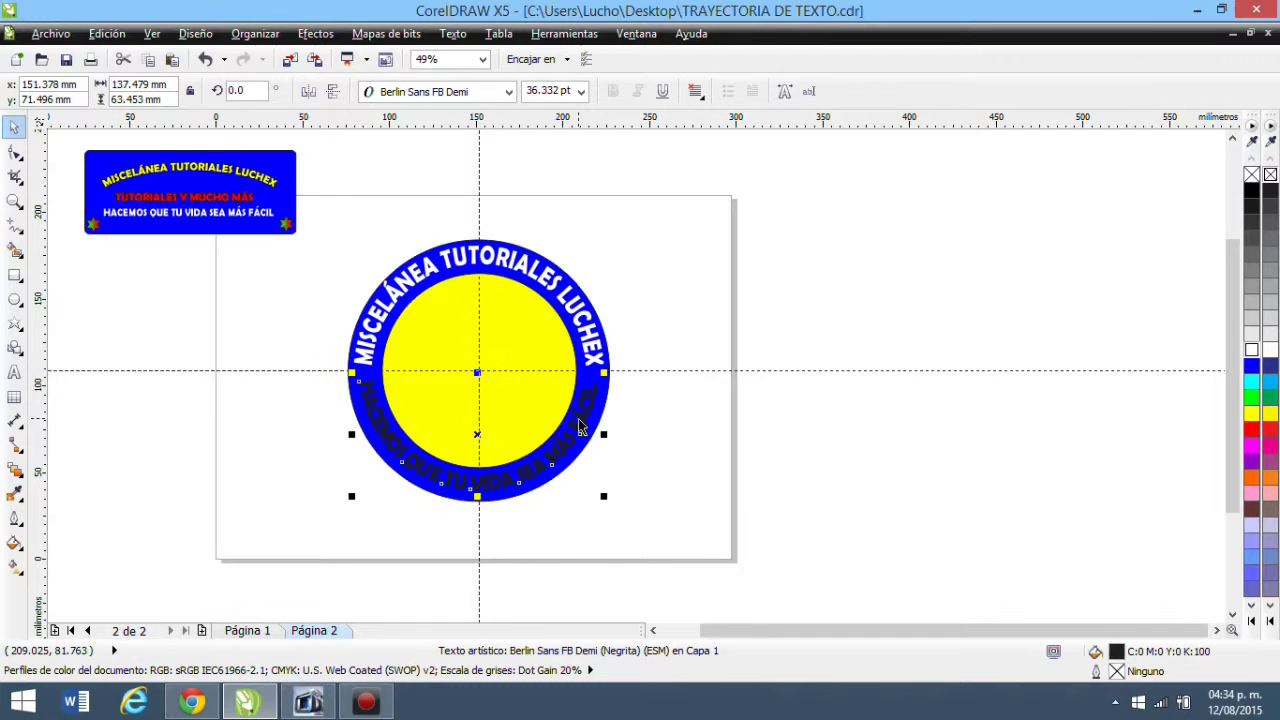
{"action": "left_click", "coordinate": [1251, 353]}
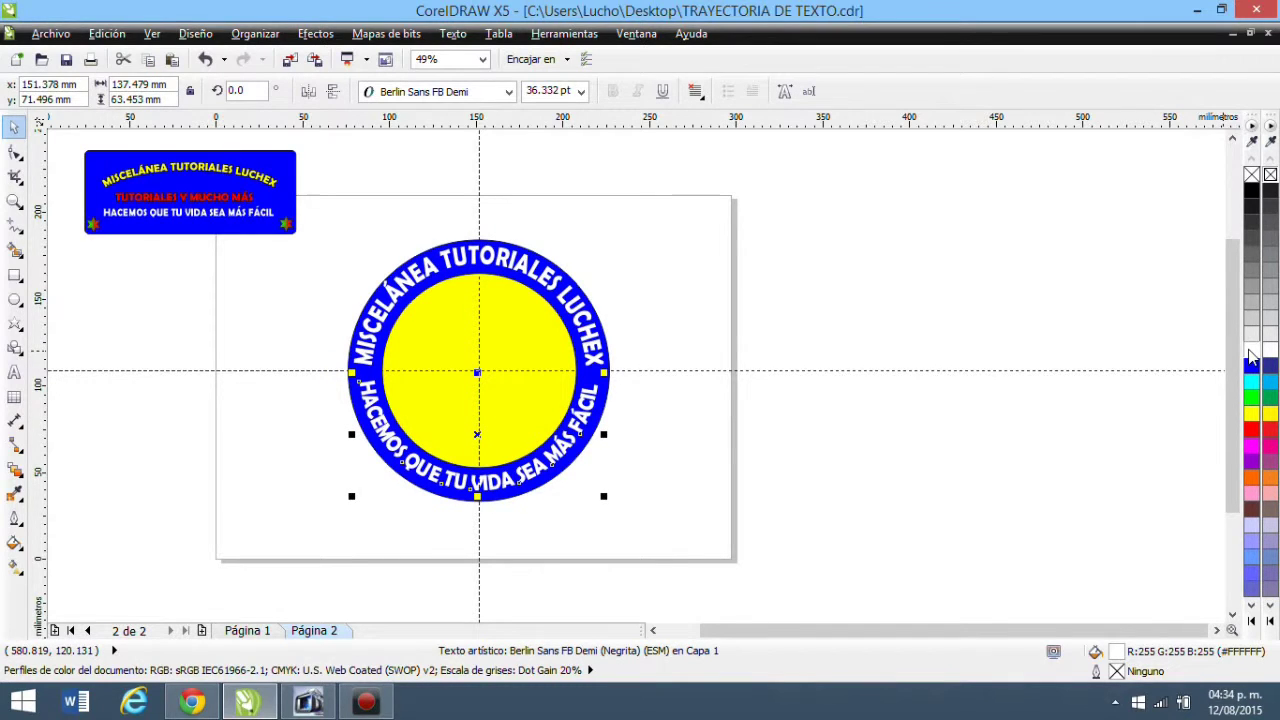
{"action": "left_click", "coordinate": [830, 315]}
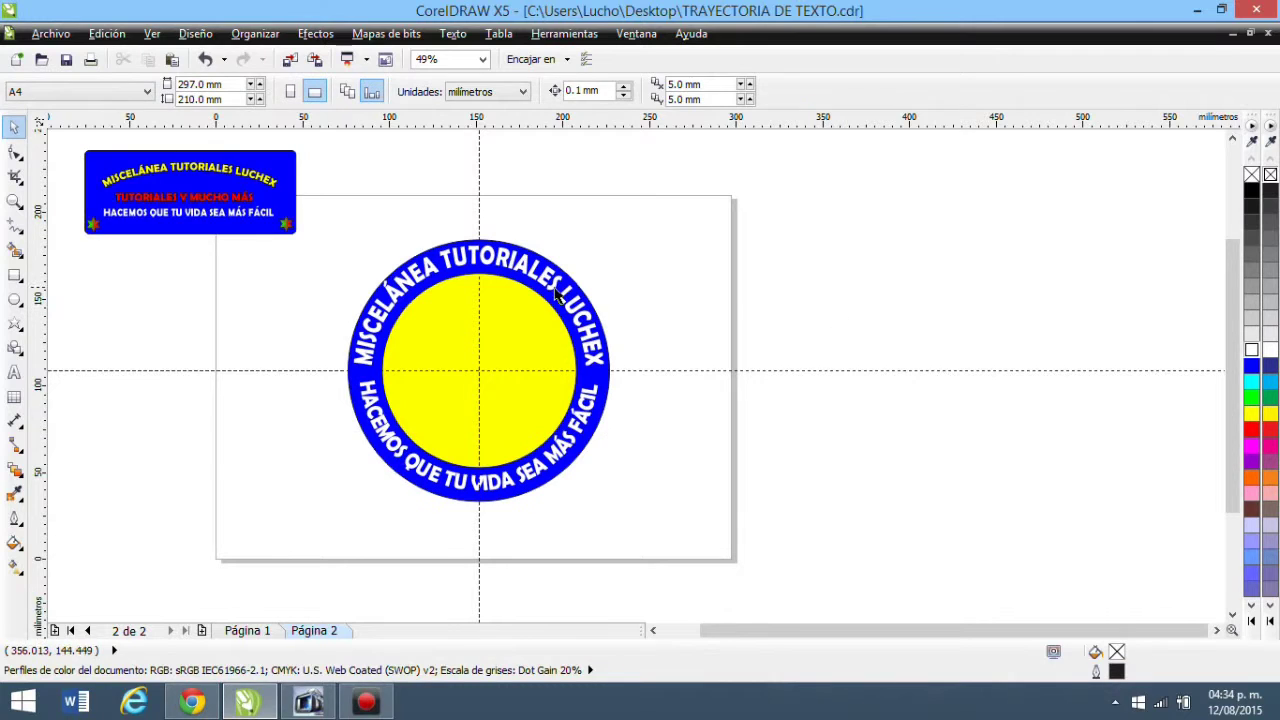
Give the upper curved text a black outline 4.0 pt wide with rounded corners and rounded line ends
{"action": "left_click", "coordinate": [551, 292]}
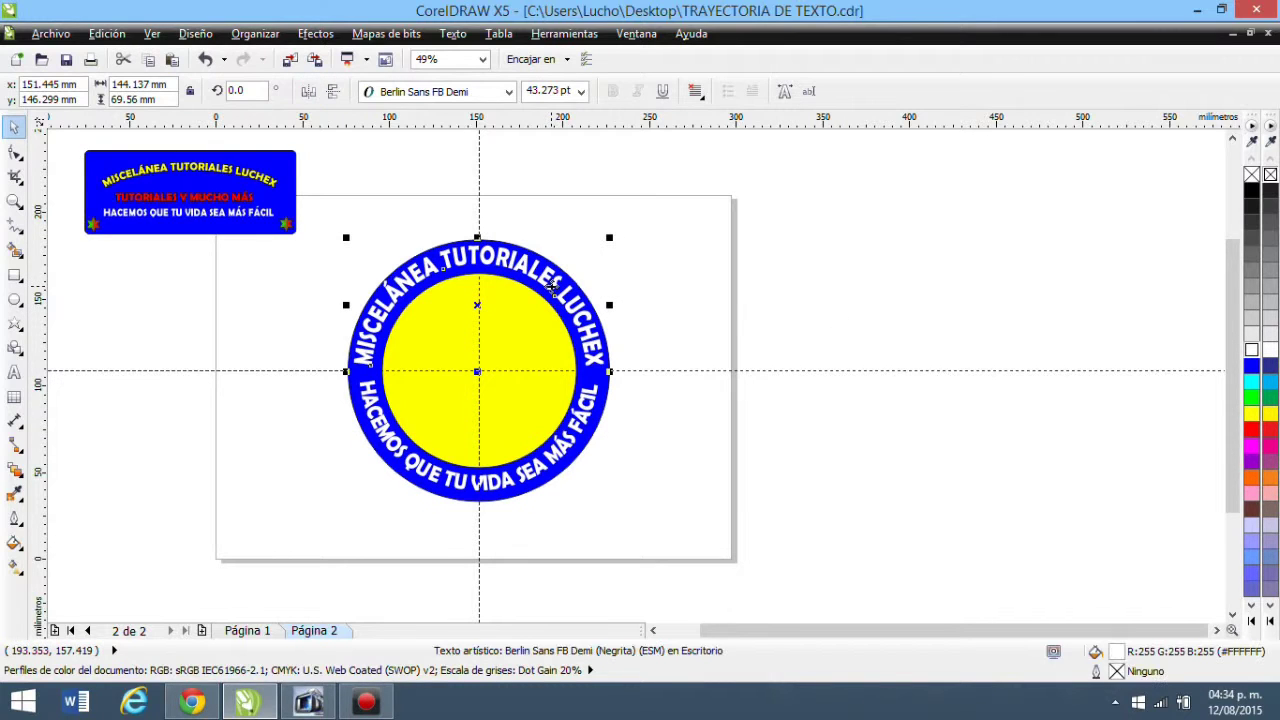
{"action": "right_click", "coordinate": [1251, 190]}
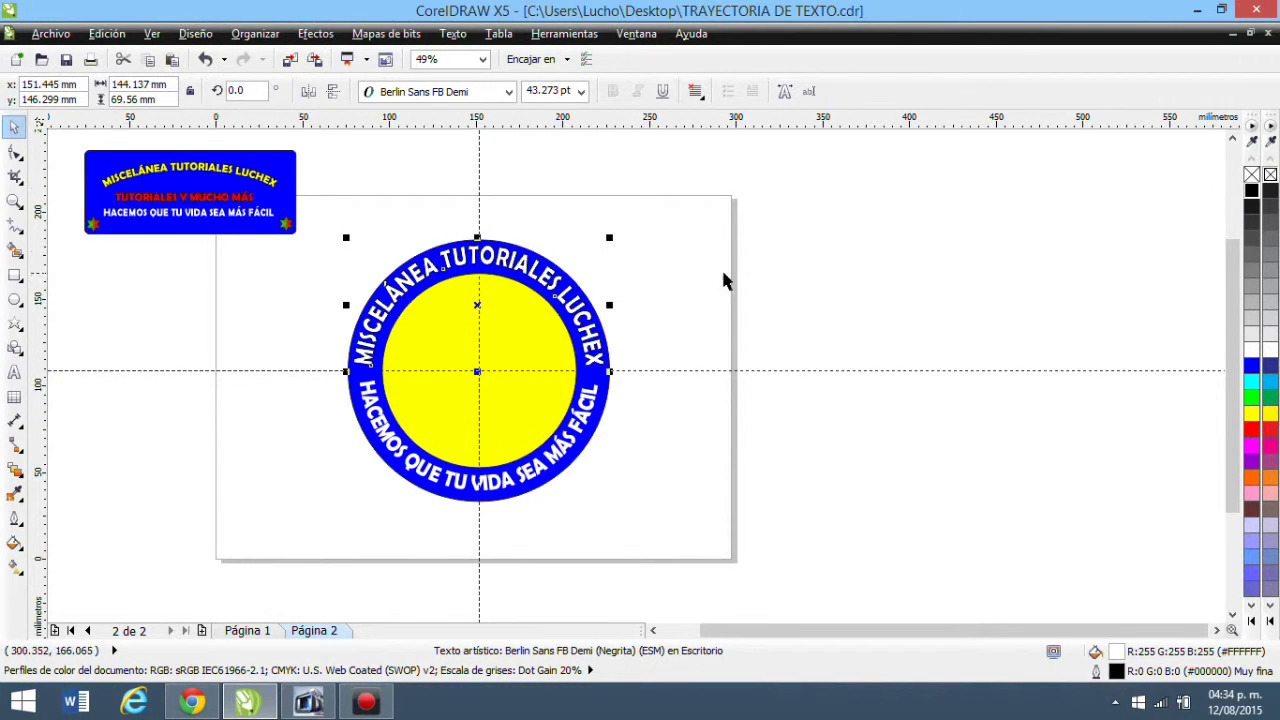
{"action": "double_click", "coordinate": [1203, 671]}
{"action": "left_click", "coordinate": [514, 245]}
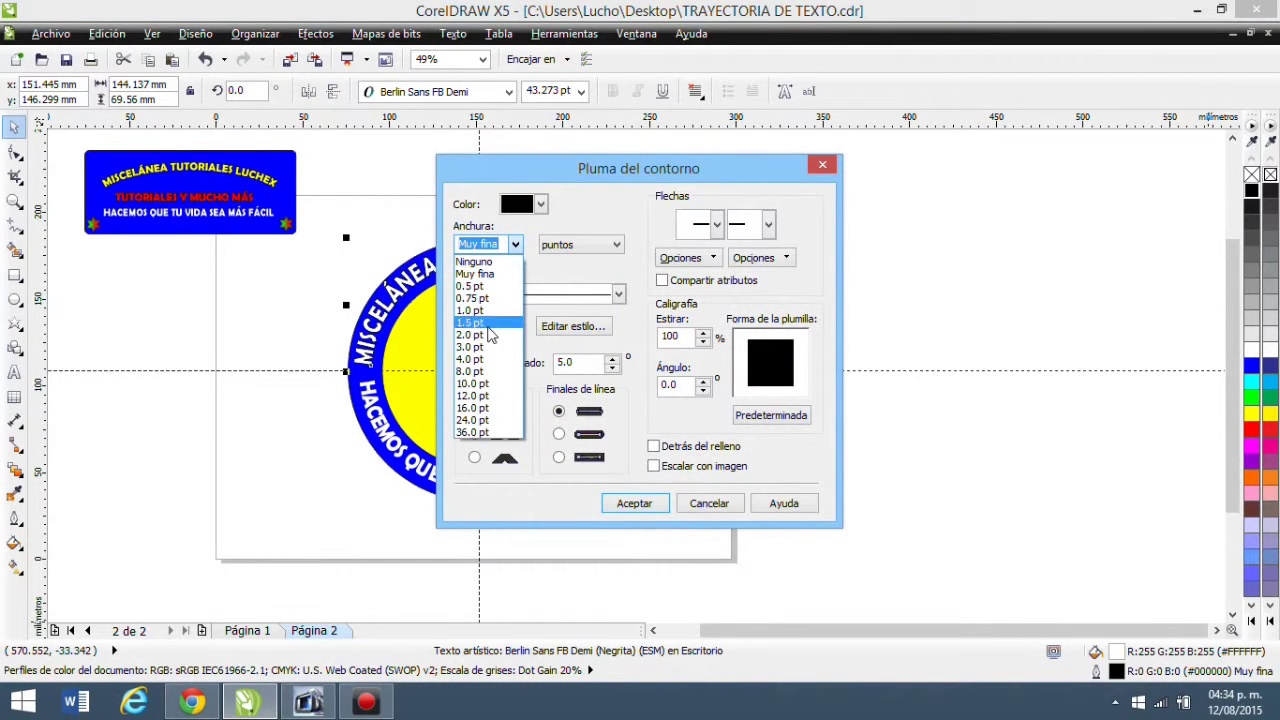
{"action": "left_click", "coordinate": [481, 364]}
{"action": "left_click", "coordinate": [474, 434]}
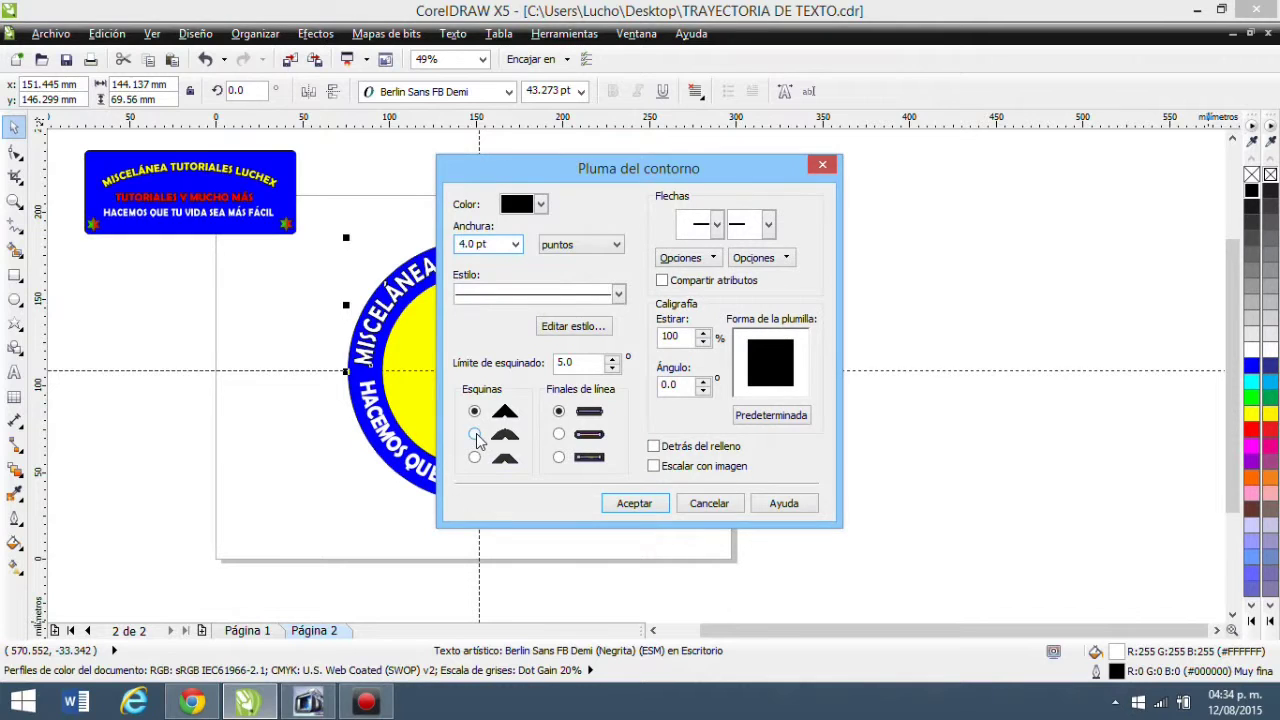
{"action": "left_click", "coordinate": [559, 435]}
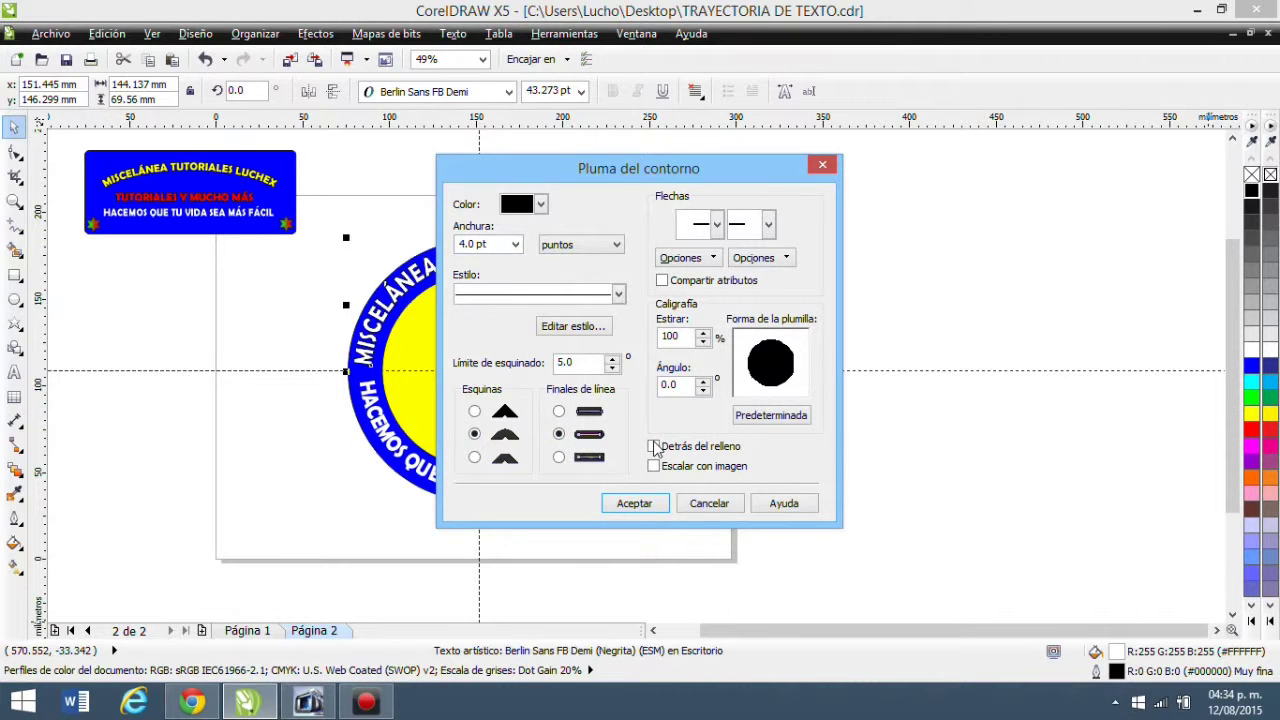
{"action": "left_click", "coordinate": [636, 503]}
{"action": "left_click", "coordinate": [888, 390]}
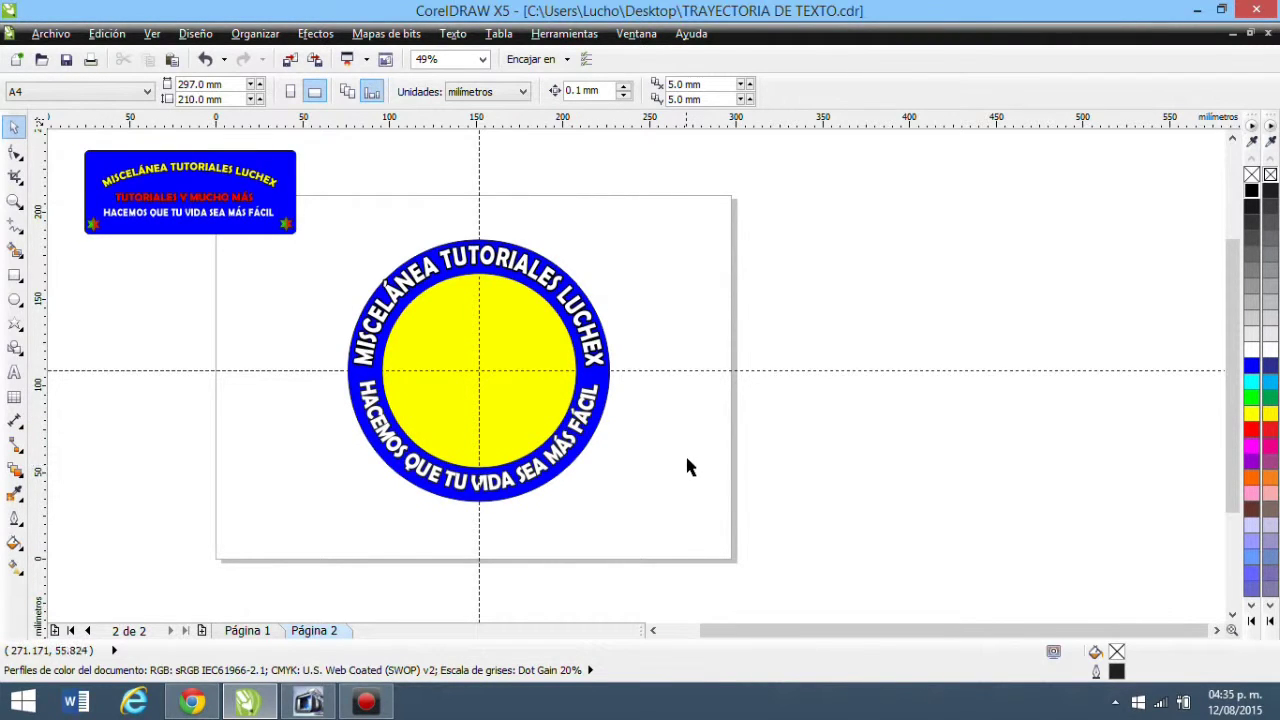
Apply a two-colour radial gradient fill from yellow to white to the inner circle
{"action": "left_click", "coordinate": [525, 343]}
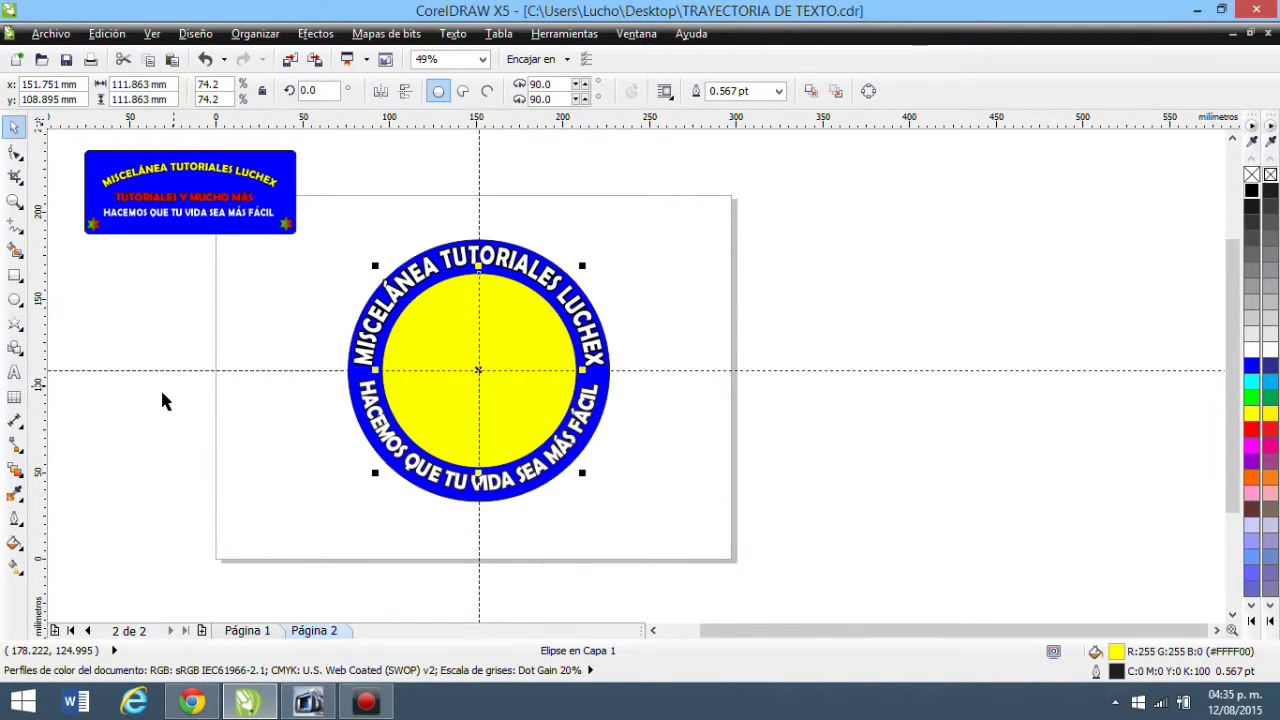
{"action": "left_click", "coordinate": [14, 543]}
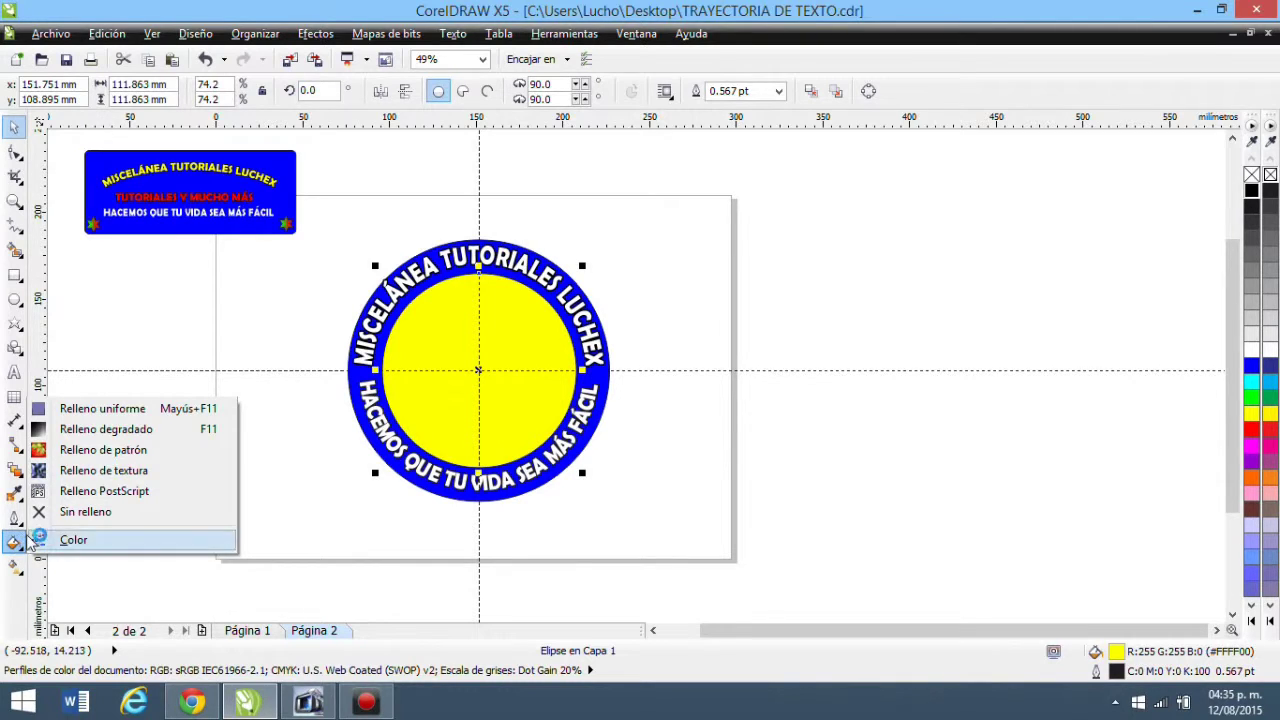
{"action": "left_click", "coordinate": [104, 432]}
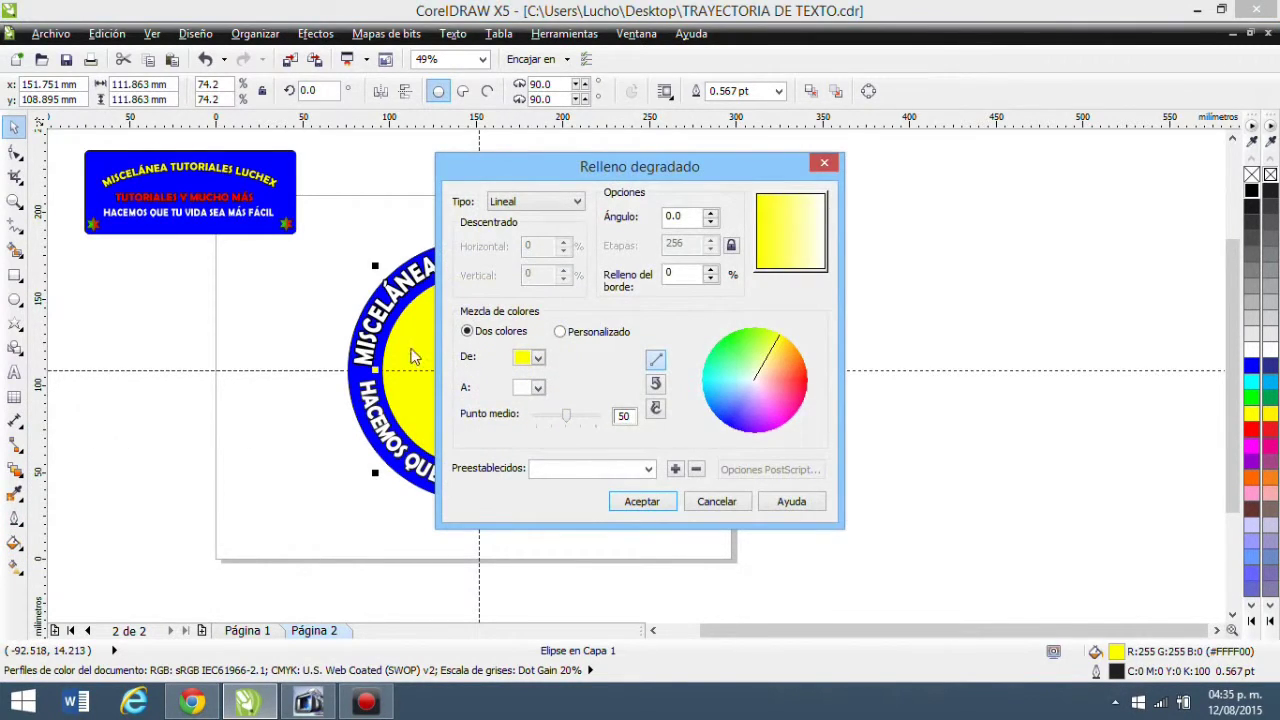
{"action": "left_click", "coordinate": [570, 203]}
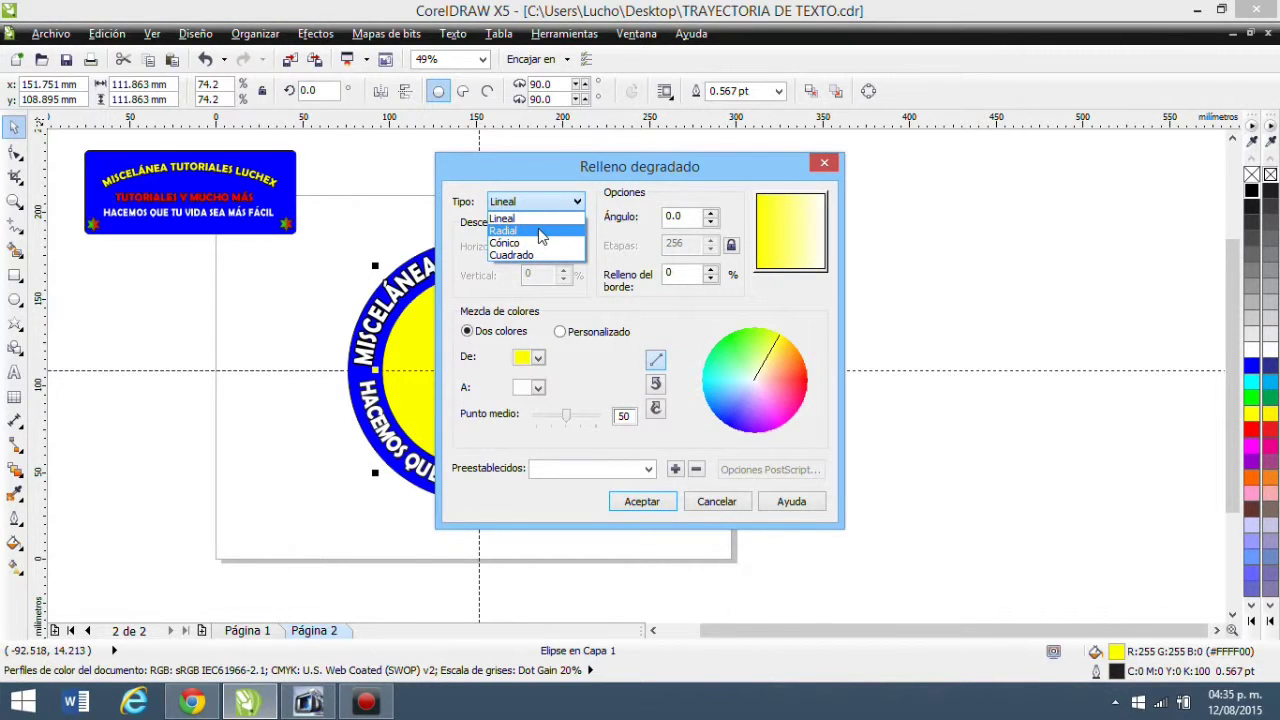
{"action": "left_click", "coordinate": [540, 229]}
{"action": "left_click", "coordinate": [650, 503]}
{"action": "left_click", "coordinate": [826, 433]}
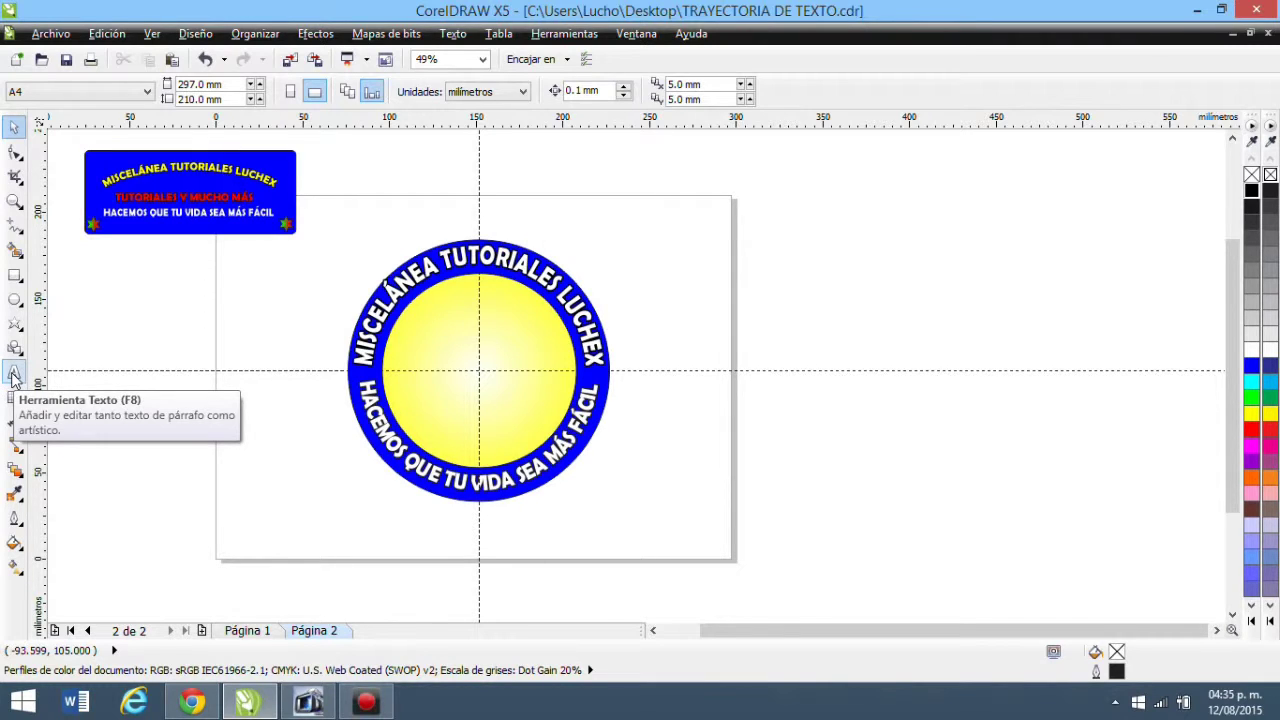
Add the artistic text TUTORIALES / Y / MUCHO MÁS on three lines beside the page, in Berlin Sans FB Demi at 24 pt
{"action": "left_click", "coordinate": [14, 375]}
{"action": "left_click", "coordinate": [814, 447]}
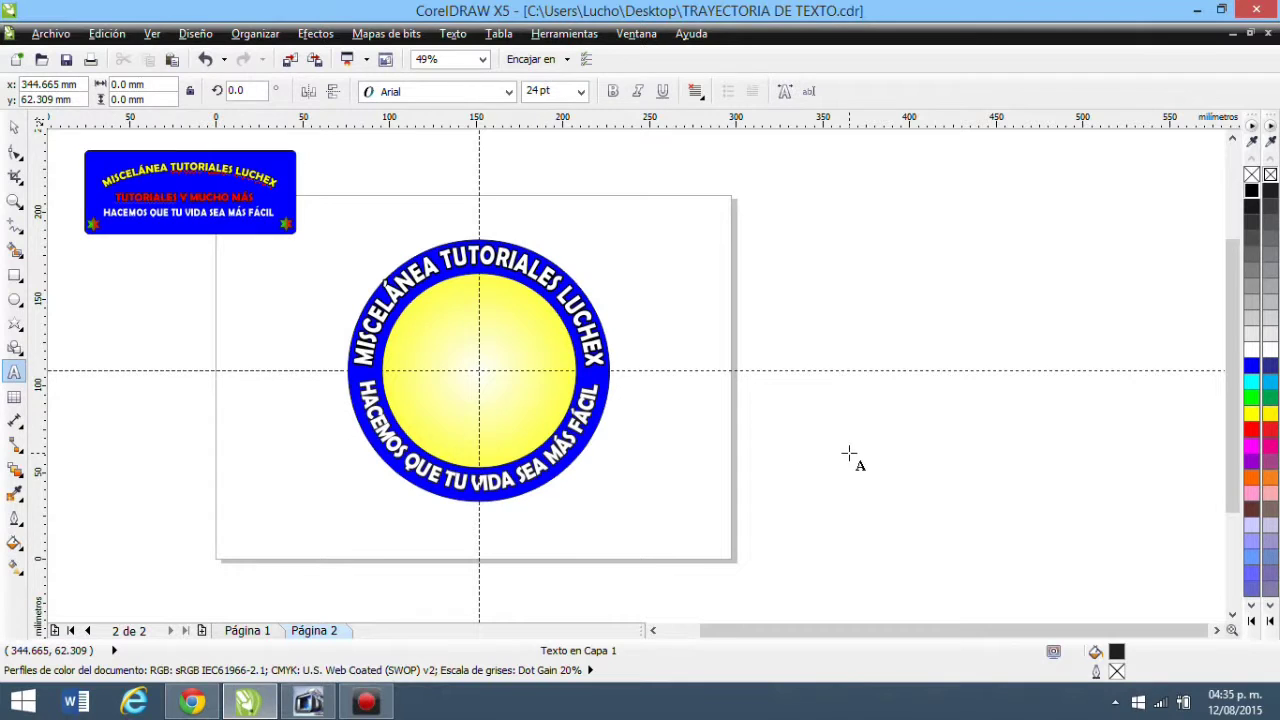
{"action": "type", "text": "TUTO"}
{"action": "type", "text": "TORIALES Y MUCHO MÁS"}
{"action": "key", "text": "Return"}
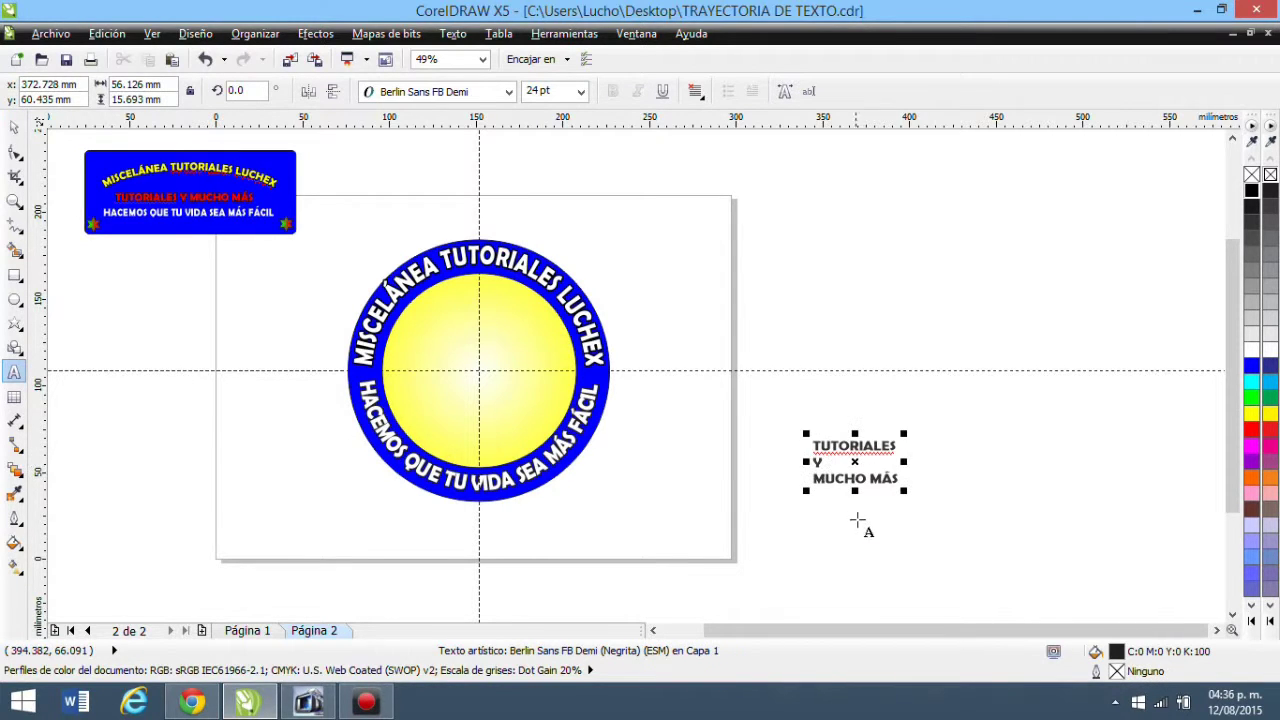
{"action": "left_click", "coordinate": [14, 127]}
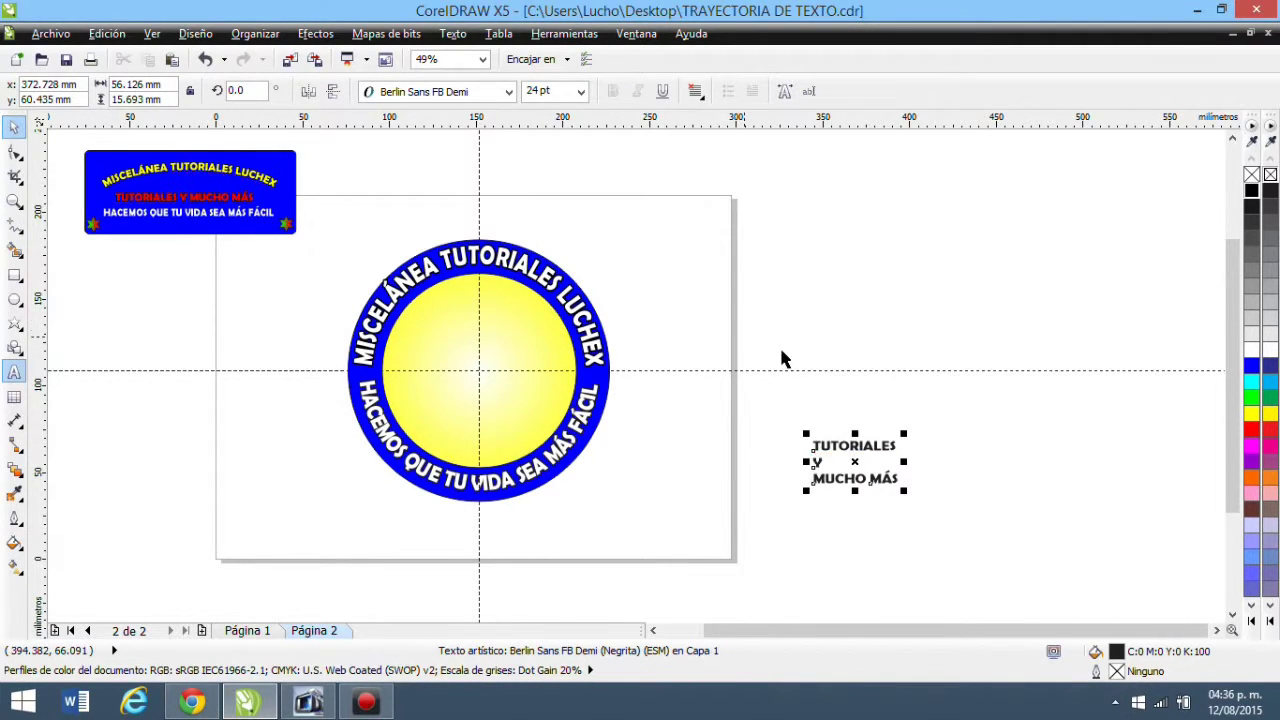
Centre-align the three lines of the TUTORIALES Y MUCHO MÁS text
{"action": "left_click", "coordinate": [818, 318]}
{"action": "left_click_drag", "start_coordinate": [771, 415], "coordinate": [938, 522]}
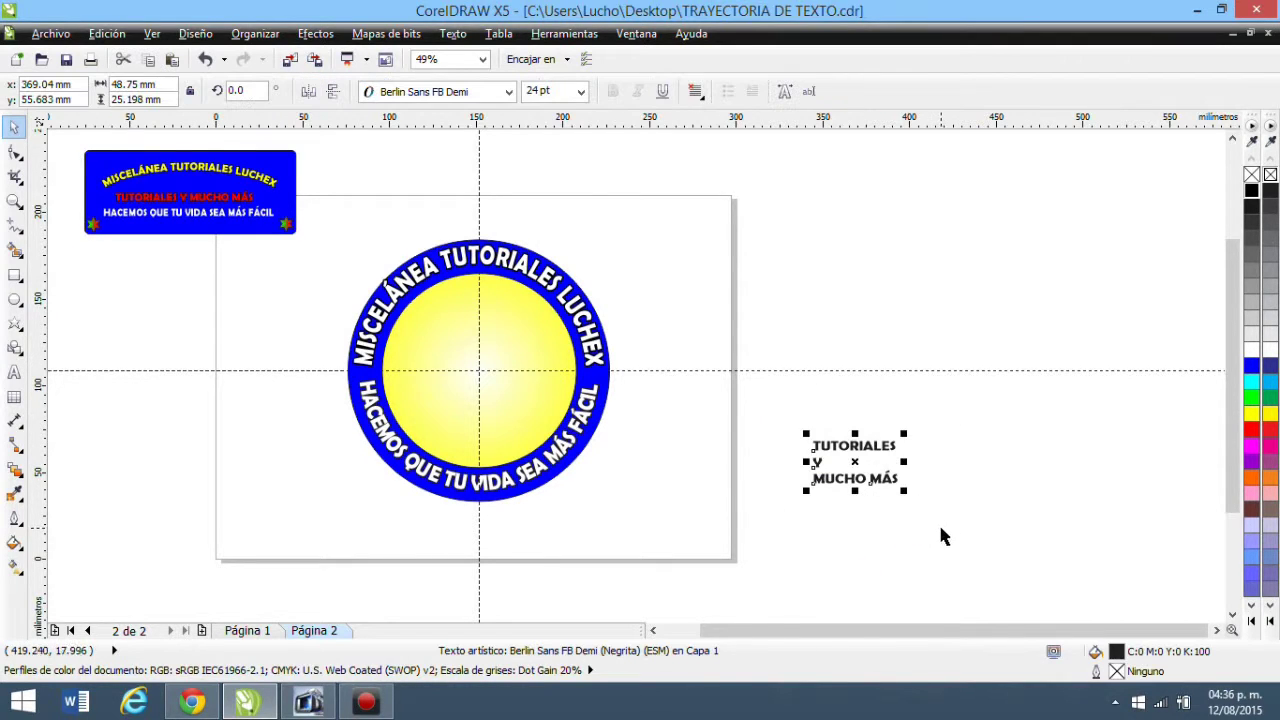
{"action": "left_click", "coordinate": [698, 93]}
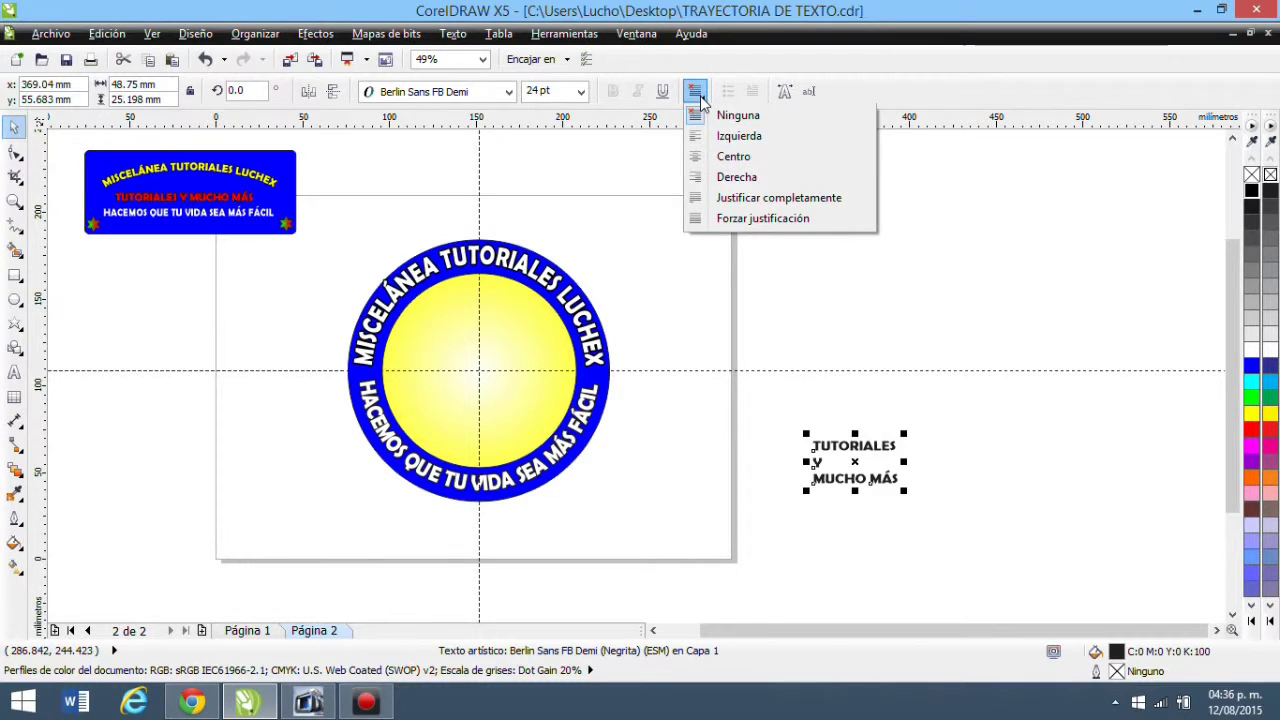
{"action": "left_click", "coordinate": [728, 152]}
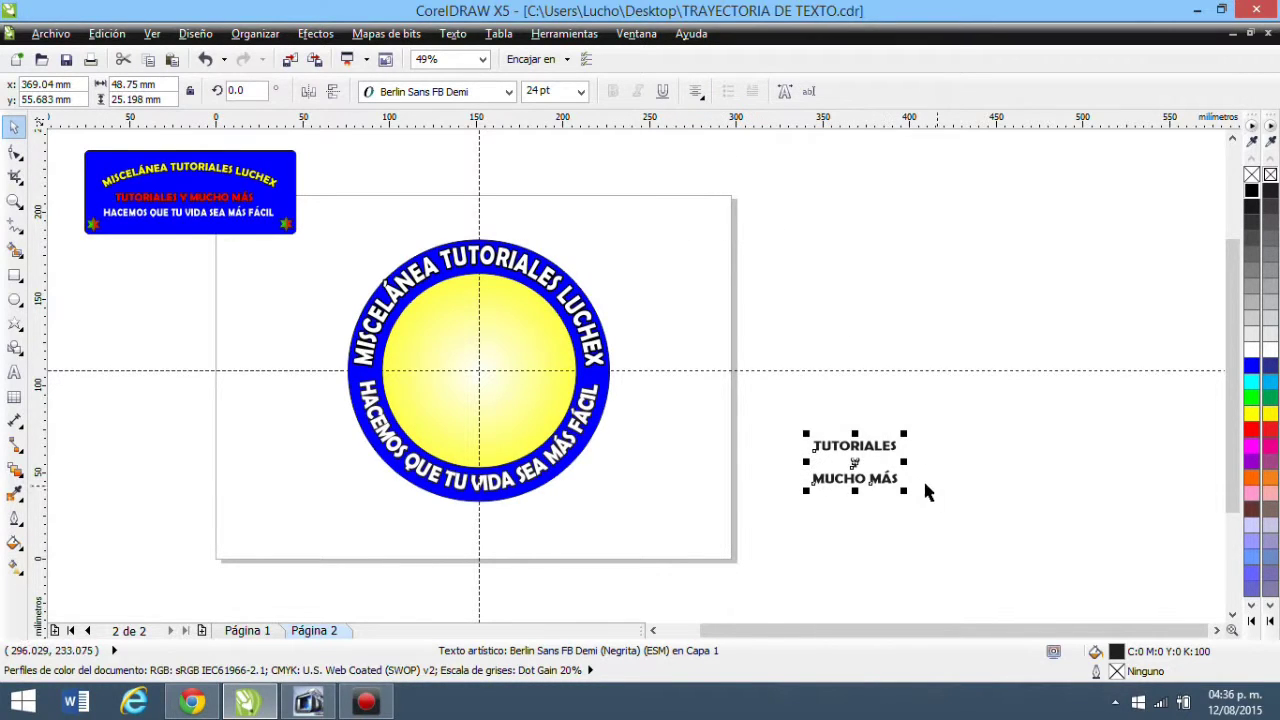
Enlarge the three-line text to about 41.5 pt and place it in the middle of the inner circle
{"action": "left_click_drag", "start_coordinate": [905, 433], "coordinate": [985, 370]}
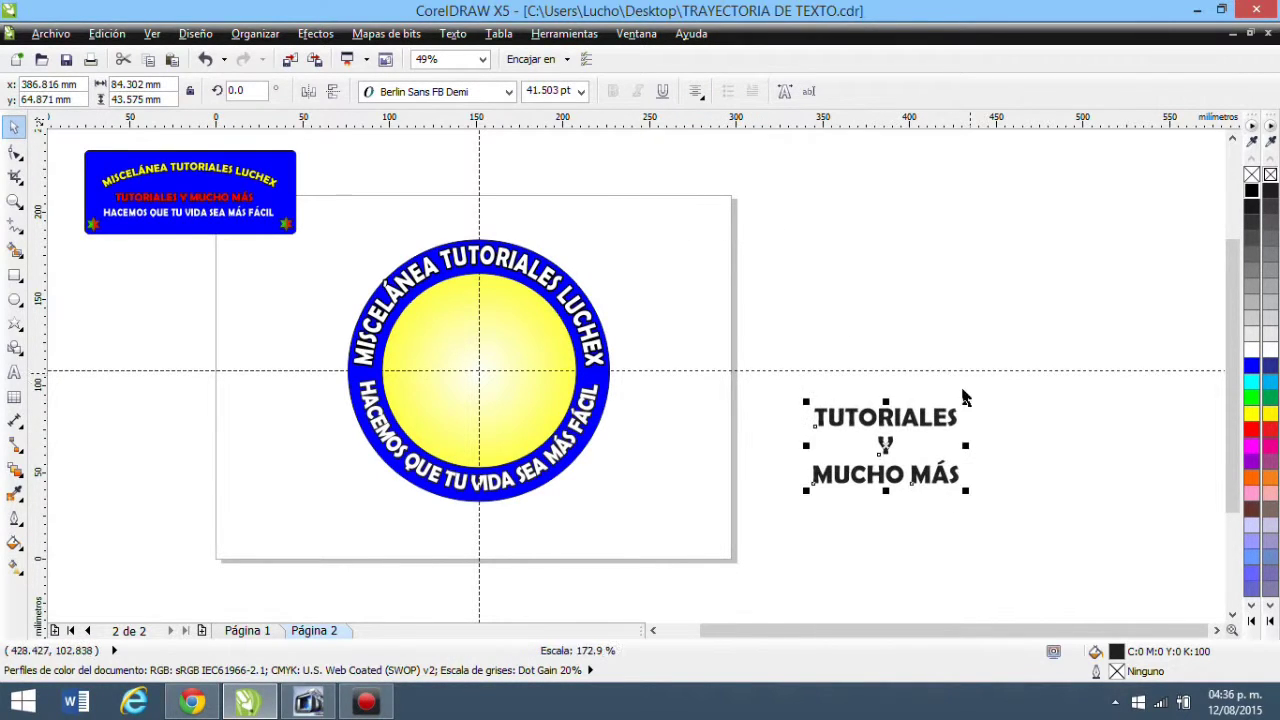
{"action": "left_click_drag", "start_coordinate": [834, 394], "coordinate": [532, 338]}
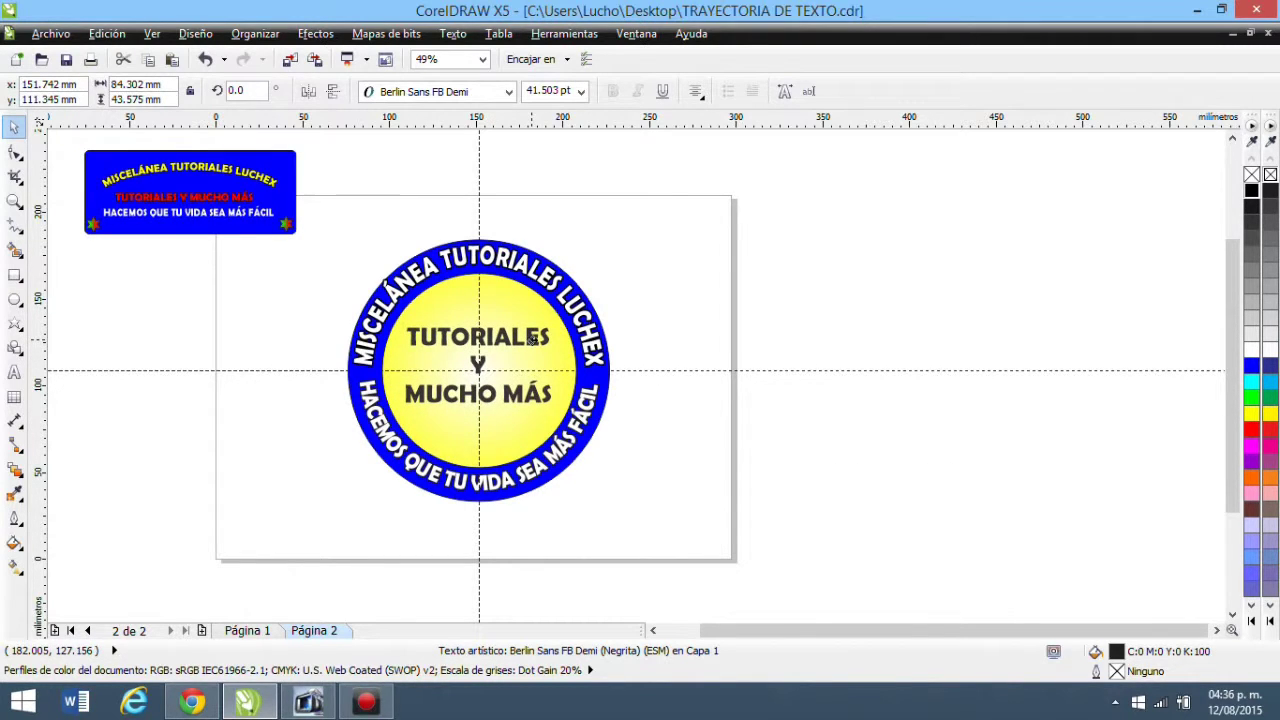
{"action": "left_click", "coordinate": [660, 280]}
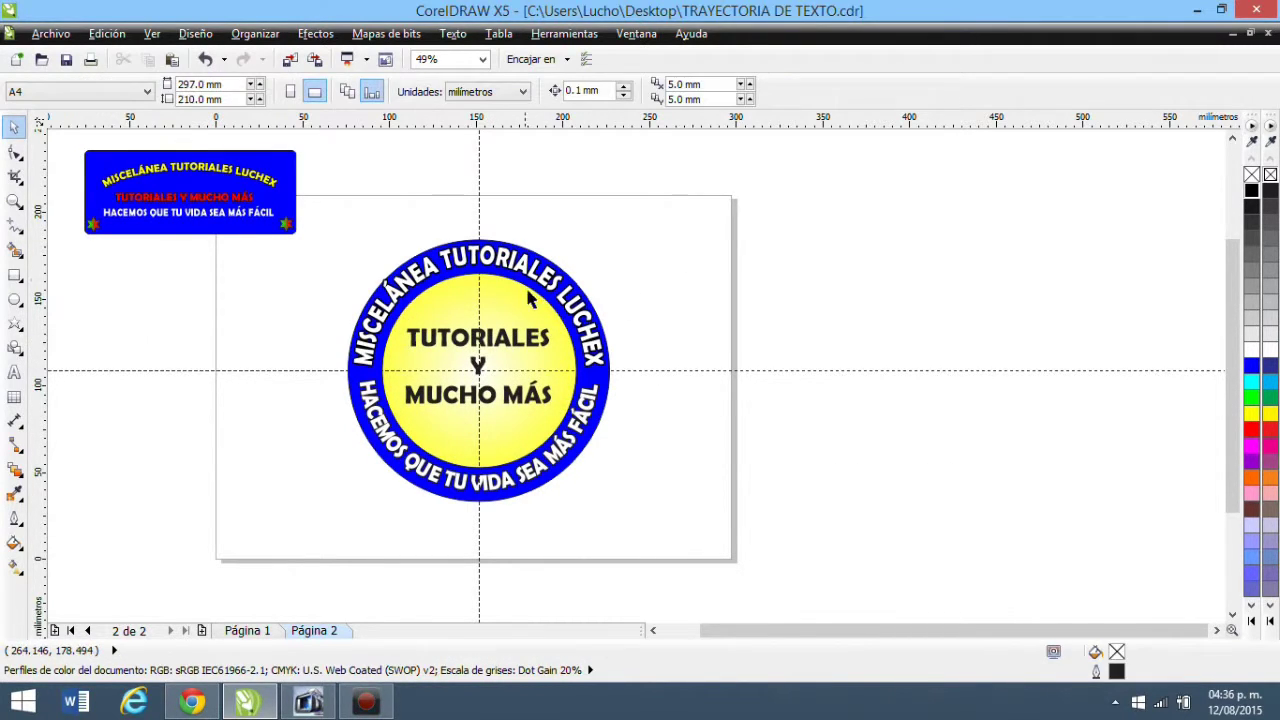
Fill the central TUTORIALES Y MUCHO MÁS text with red and give it a black outline
{"action": "left_click", "coordinate": [522, 346]}
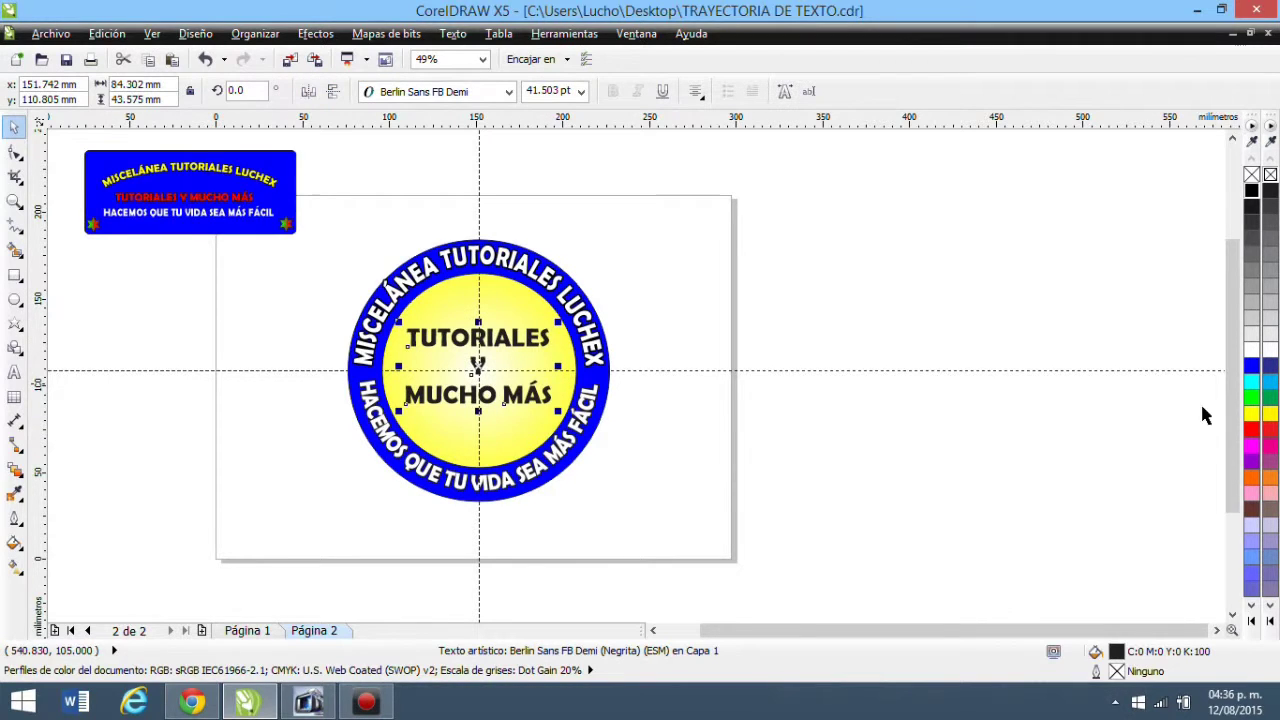
{"action": "left_click", "coordinate": [1250, 431]}
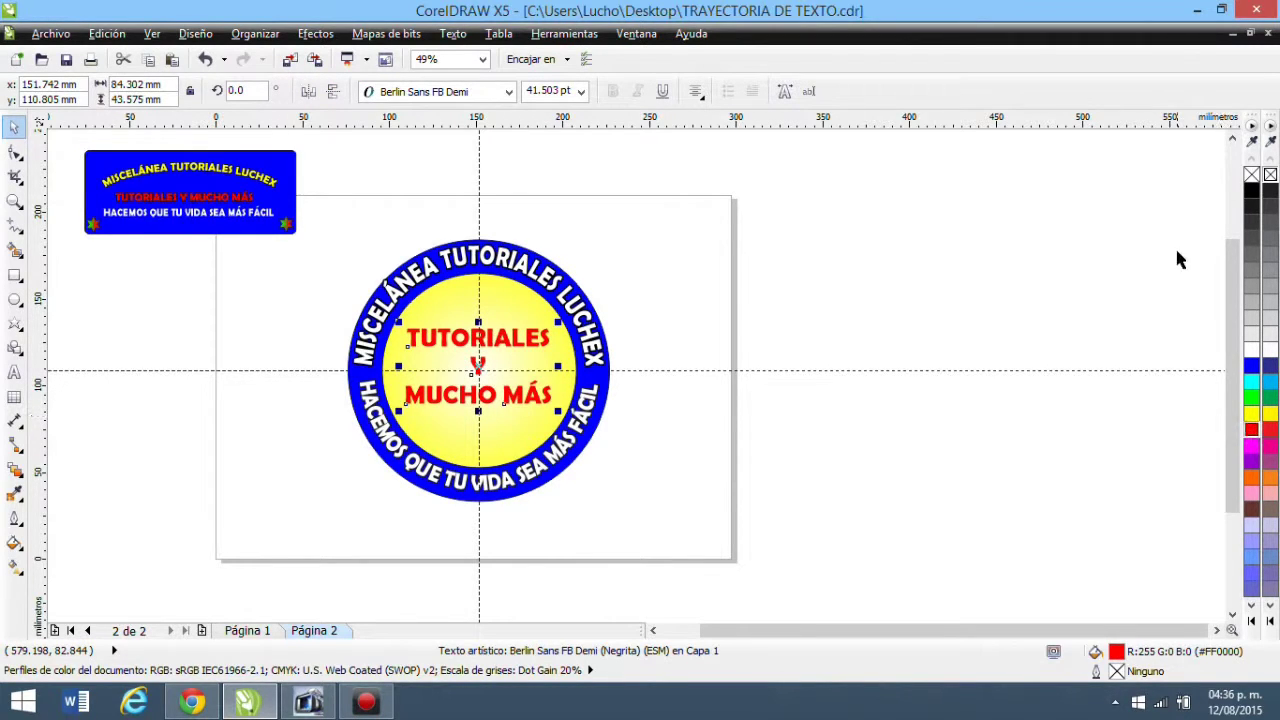
{"action": "right_click", "coordinate": [1251, 191]}
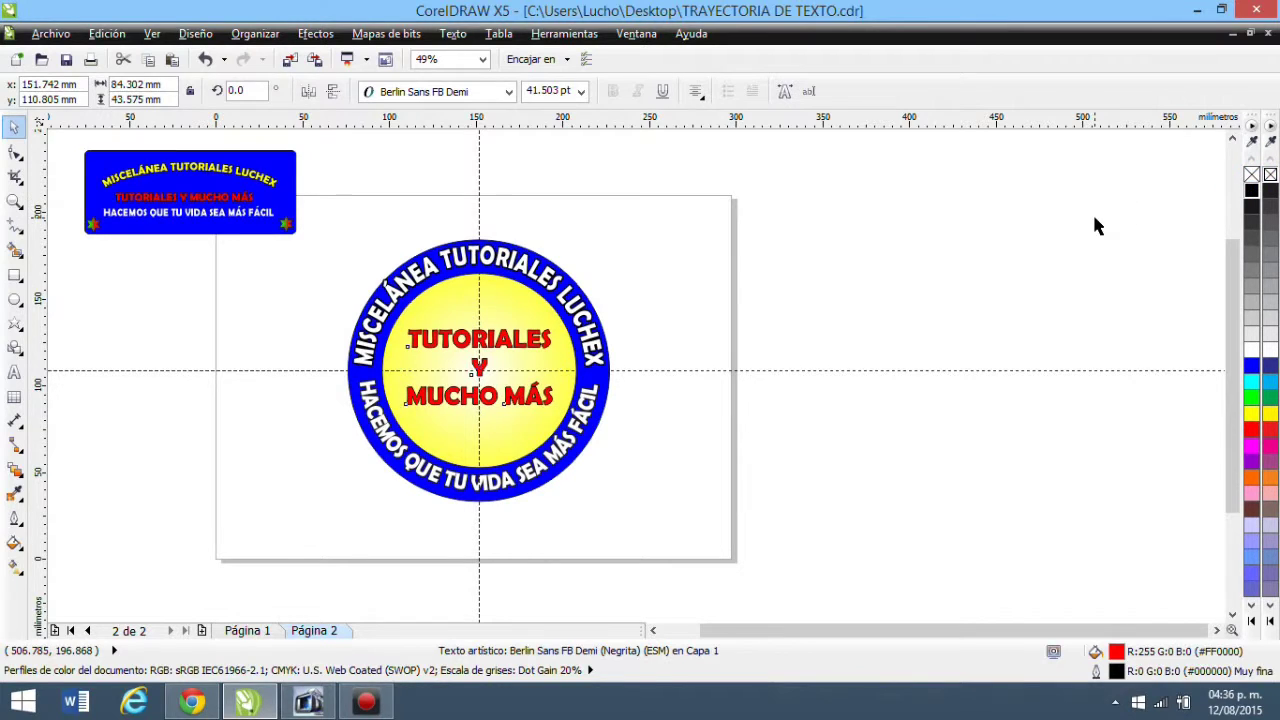
{"action": "left_click", "coordinate": [1095, 226]}
{"action": "left_click", "coordinate": [543, 343]}
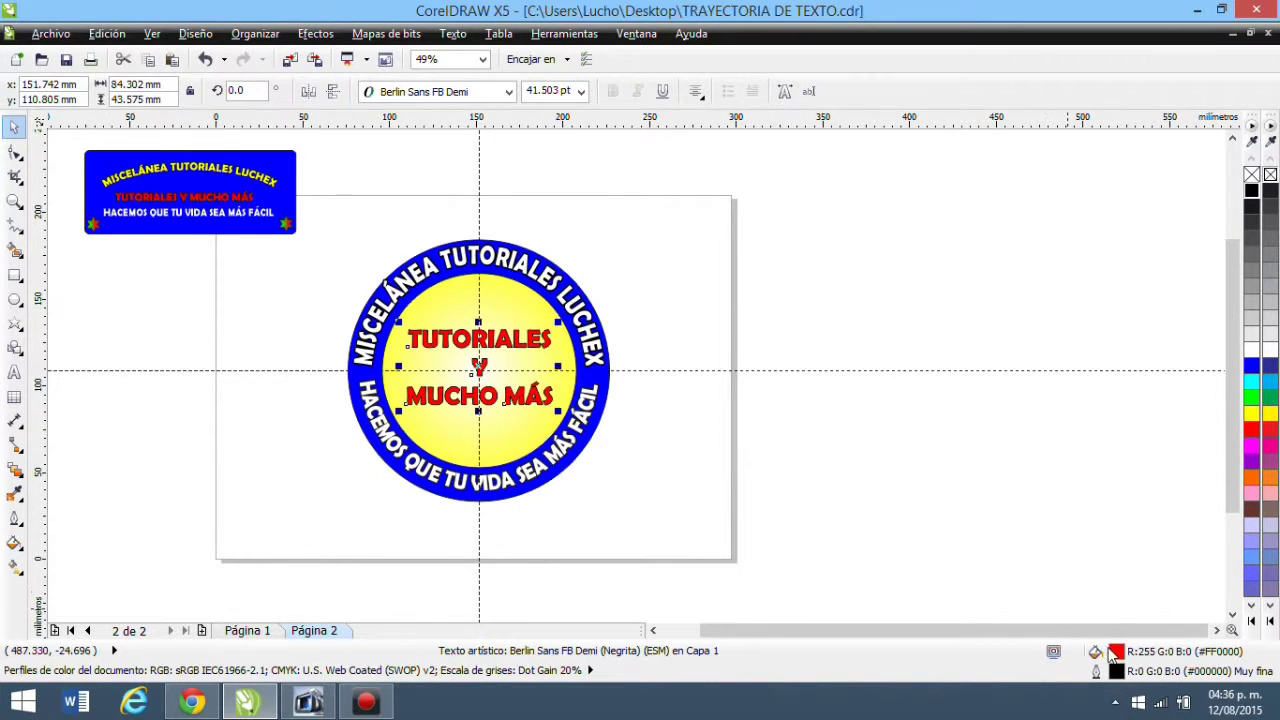
{"action": "left_click", "coordinate": [834, 447]}
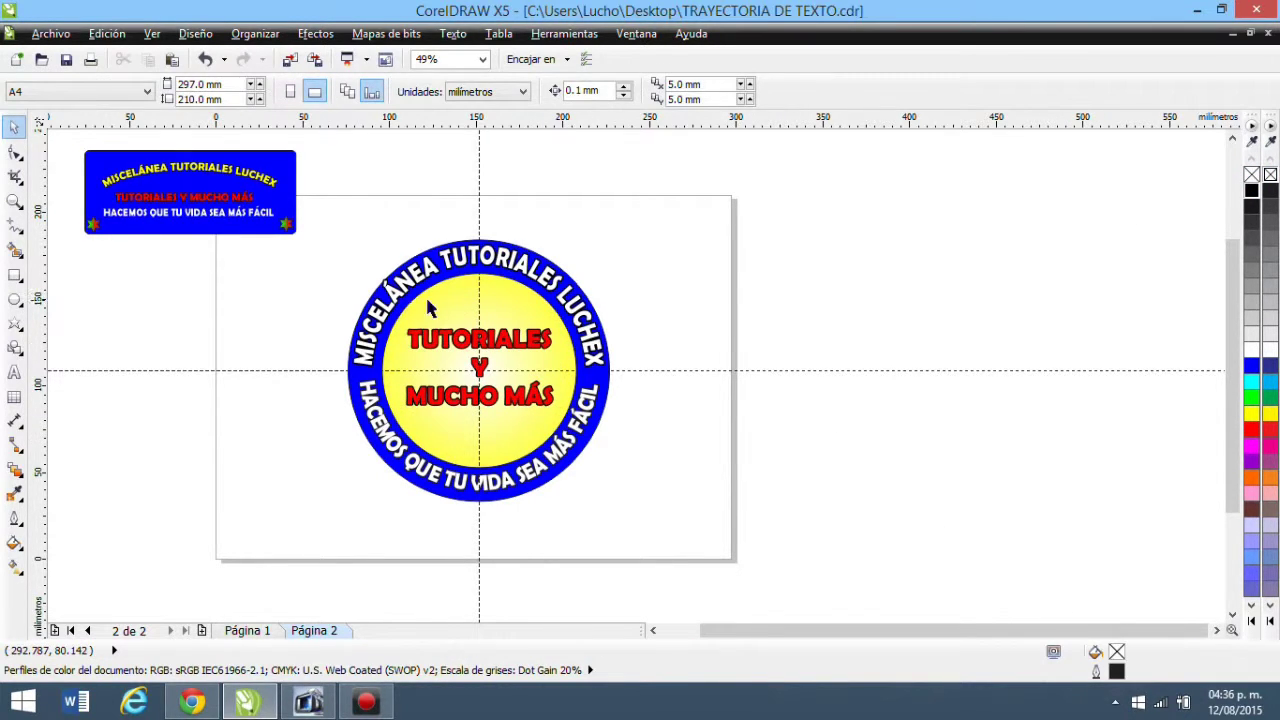
Group both circles and all three texts of the circular logo
{"action": "left_click_drag", "start_coordinate": [317, 208], "coordinate": [657, 538]}
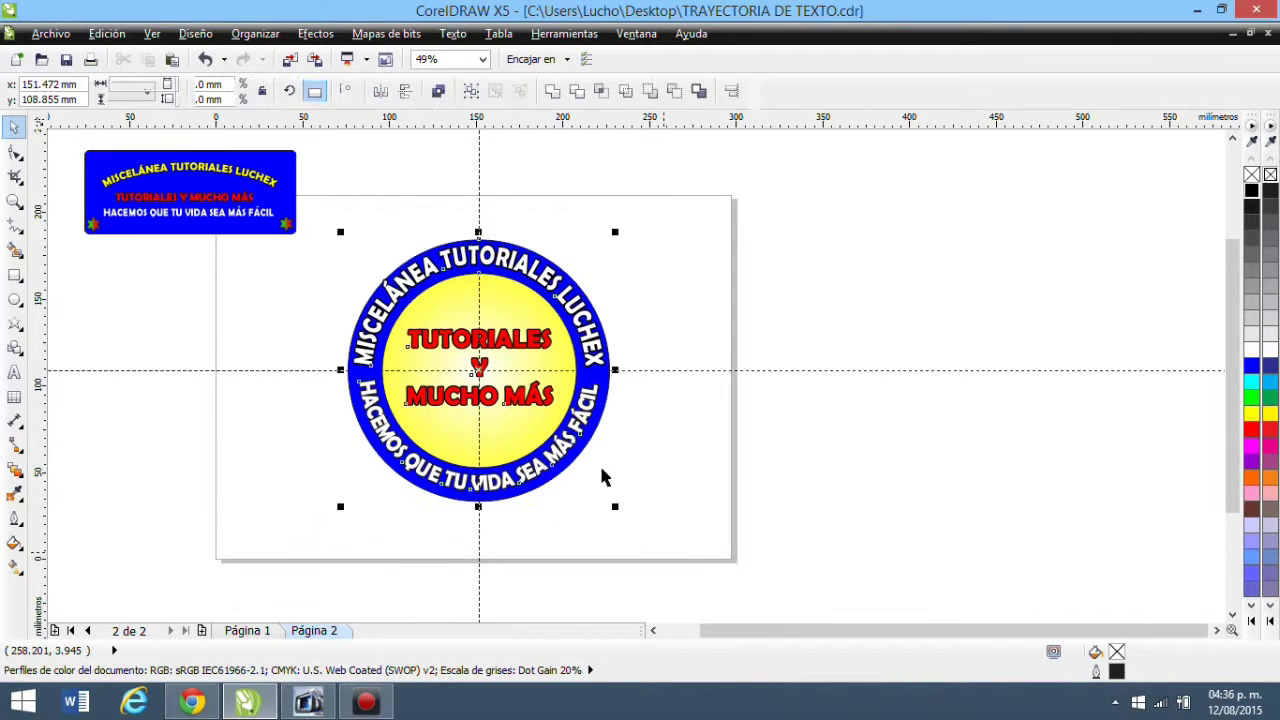
{"action": "right_click", "coordinate": [556, 410]}
{"action": "left_click", "coordinate": [610, 108]}
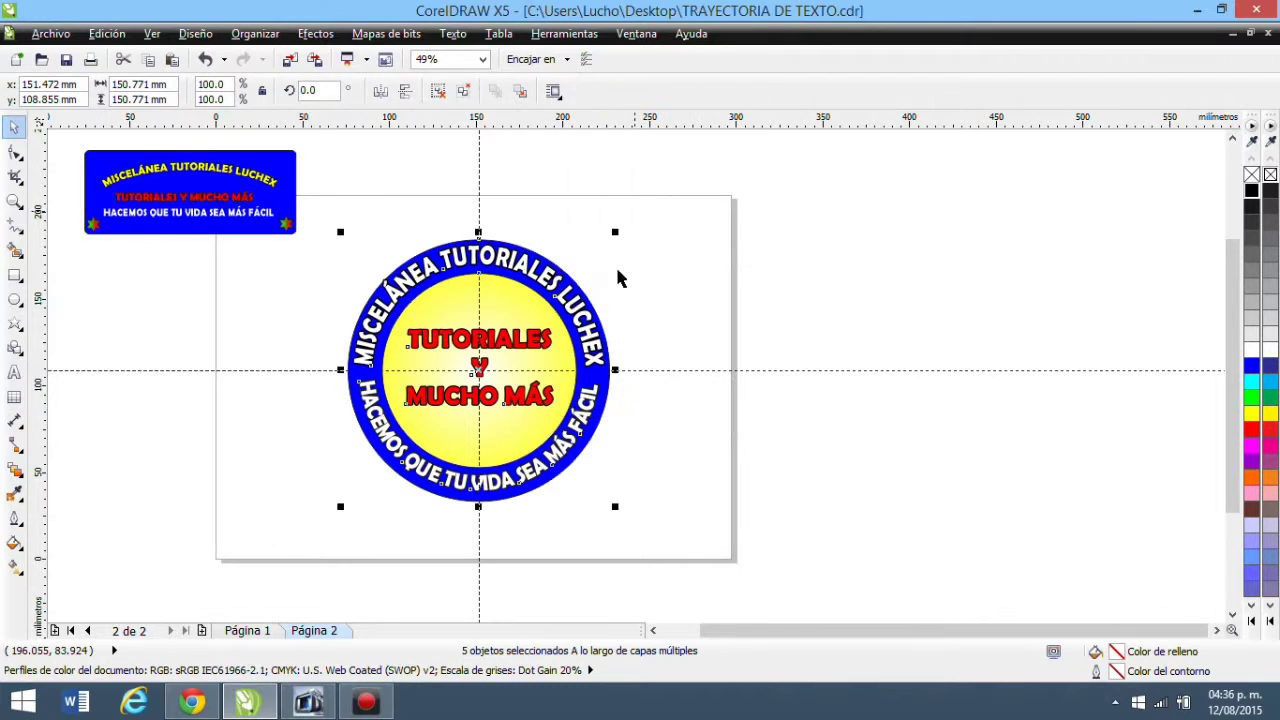
Enlarge the grouped circular logo about its centre to slightly more than the page height, and minimize the drawing window
{"action": "left_click_drag", "start_coordinate": [614, 232], "coordinate": [765, 189]}
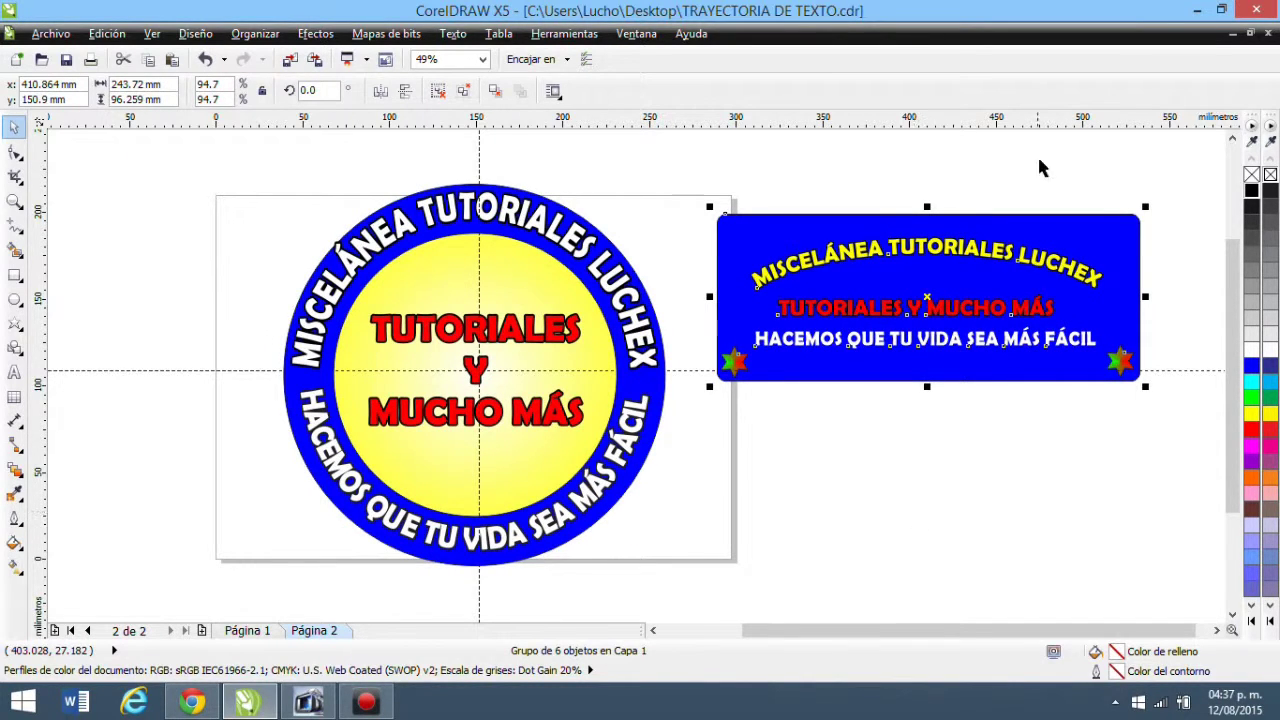
{"action": "left_click", "coordinate": [1199, 14]}
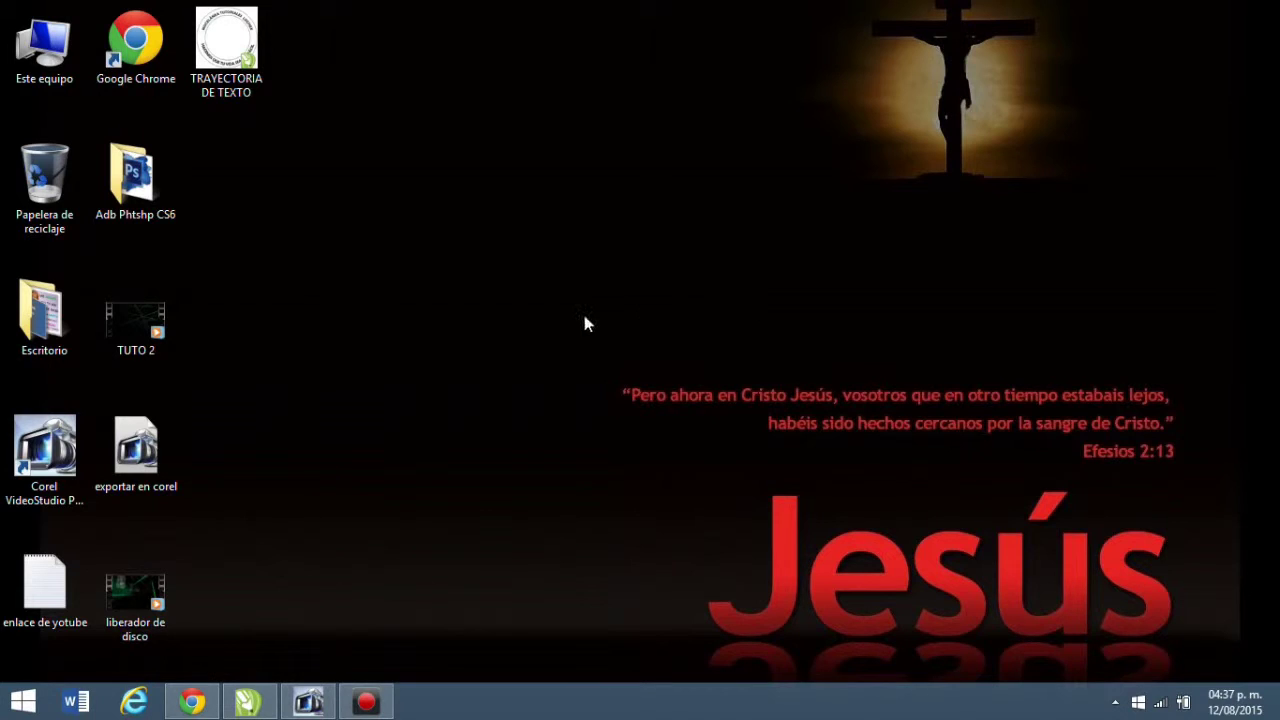